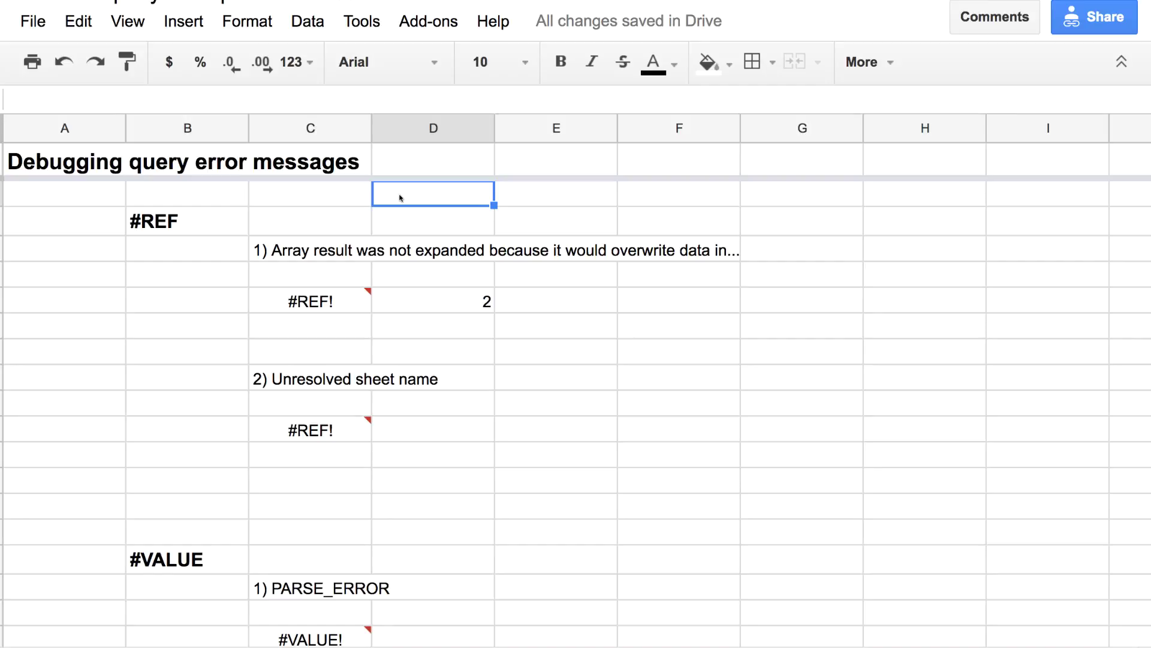
# - Select the #REF section heading and scroll through the examples below it
pyautogui.click(229, 234)
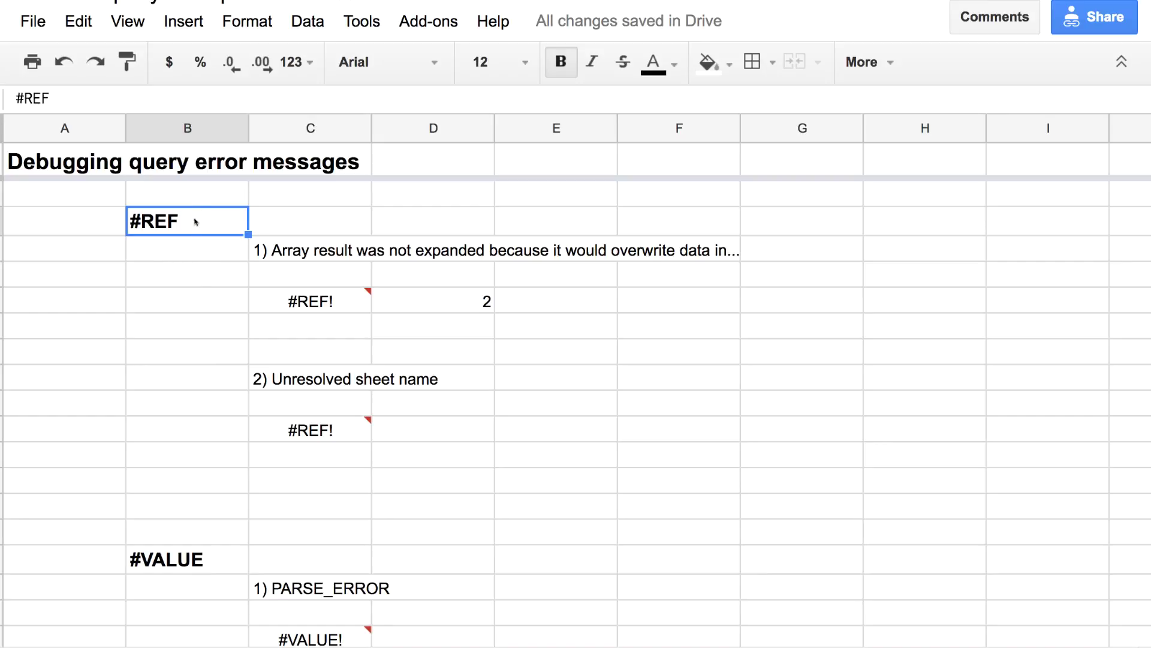
pyautogui.scroll(-5, 180, 372)
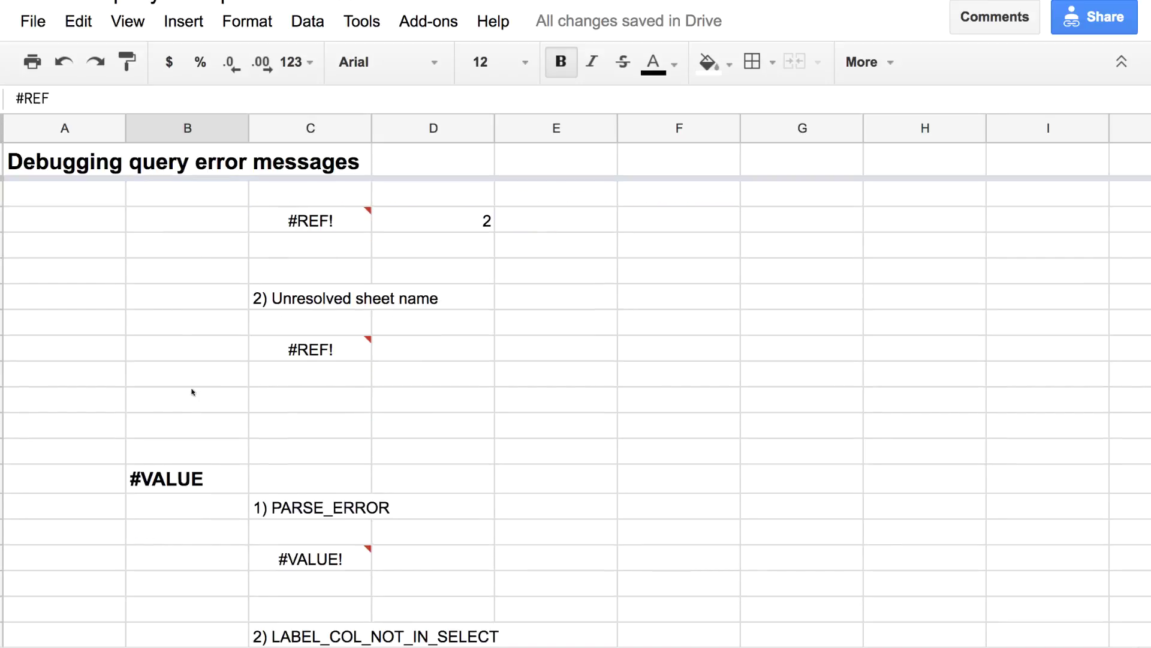
pyautogui.scroll(-6, 190, 433)
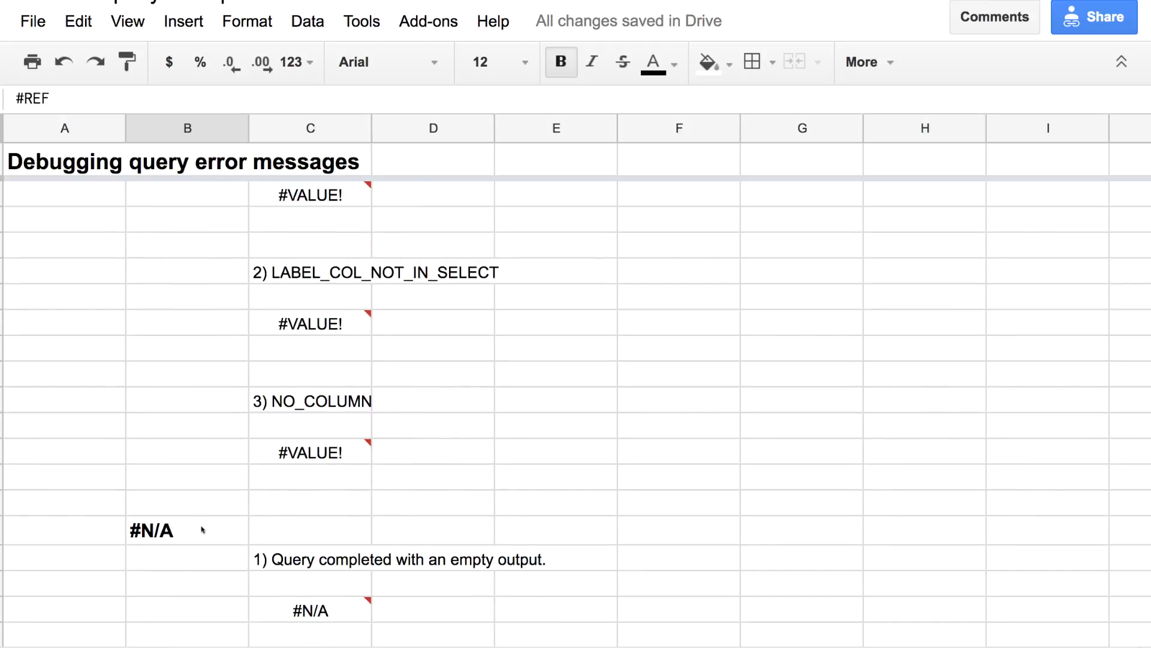
pyautogui.scroll(6, 183, 508)
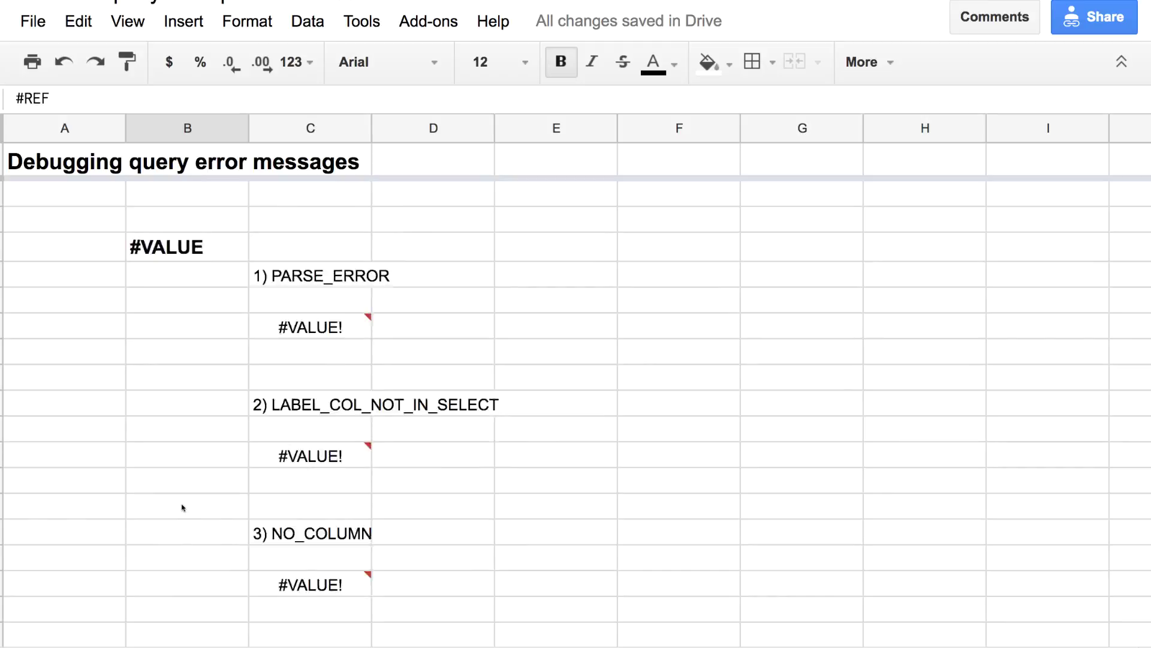
pyautogui.scroll(2, 182, 508)
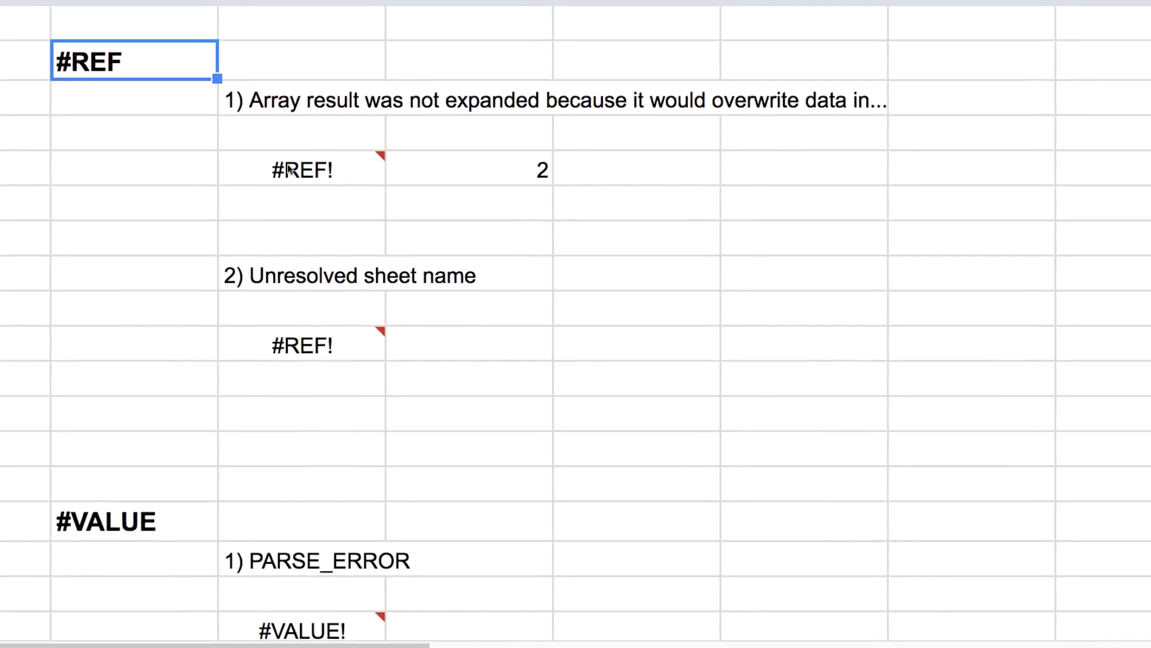
# - Inspect the first #REF! cell's query and its tweets!A1:D range without changing it
pyautogui.click(289, 169)
pyautogui.press('Return')
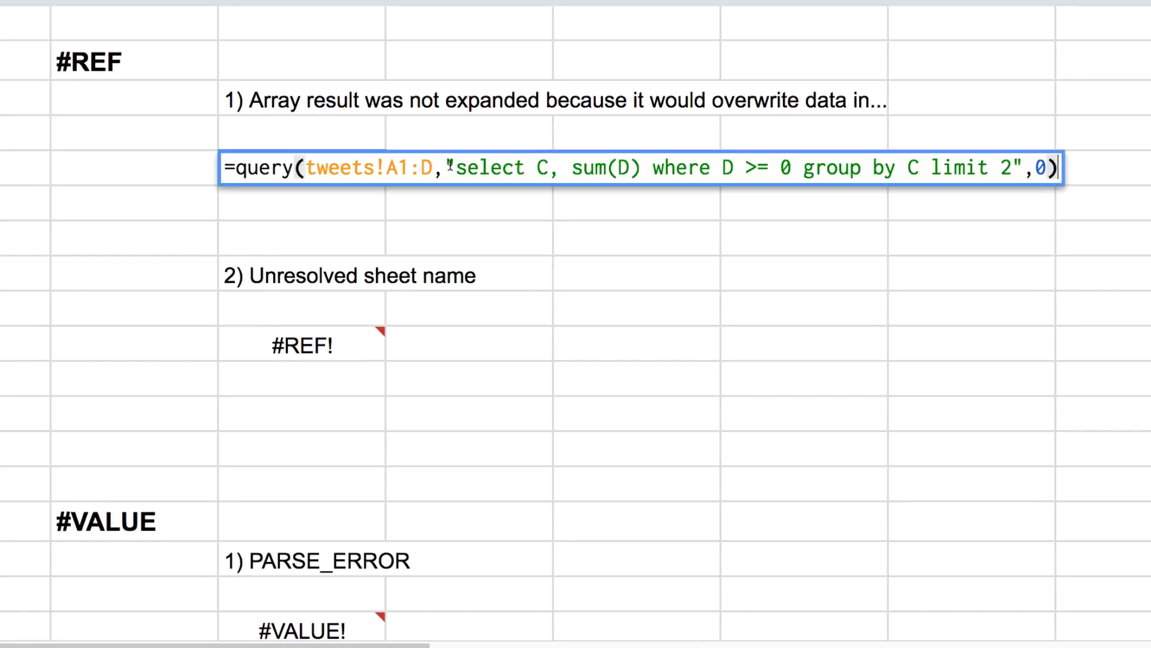
pyautogui.doubleClick(459, 168)
pyautogui.keyDown('shift'); pyautogui.click(924, 166); pyautogui.keyUp('shift')
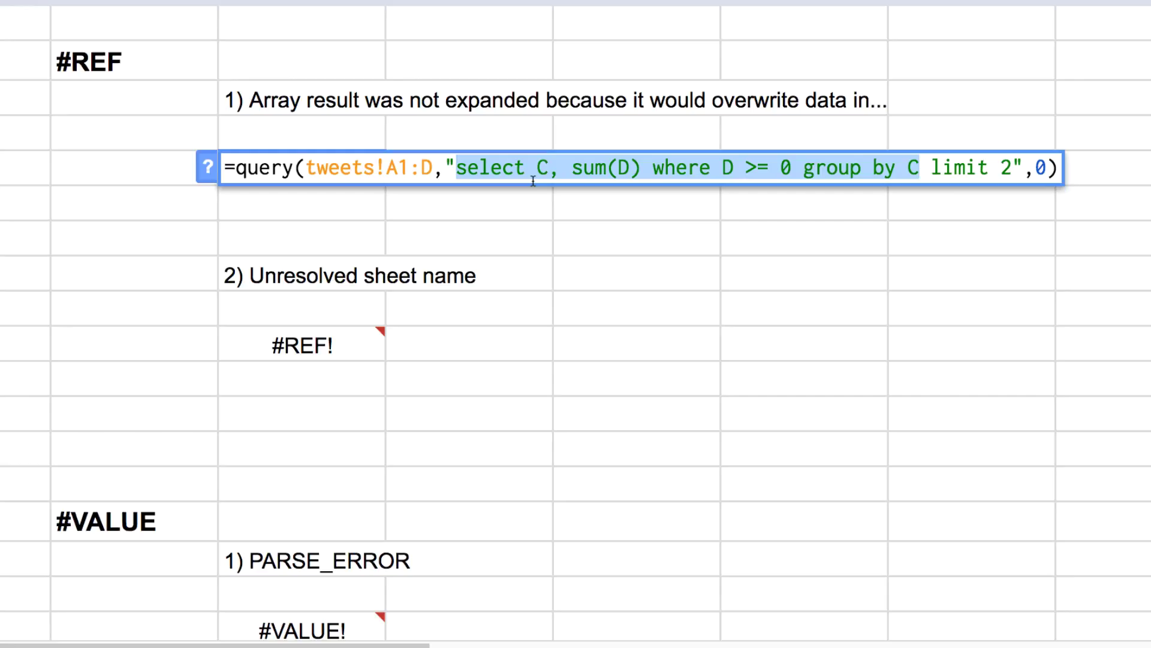
pyautogui.click(432, 167)
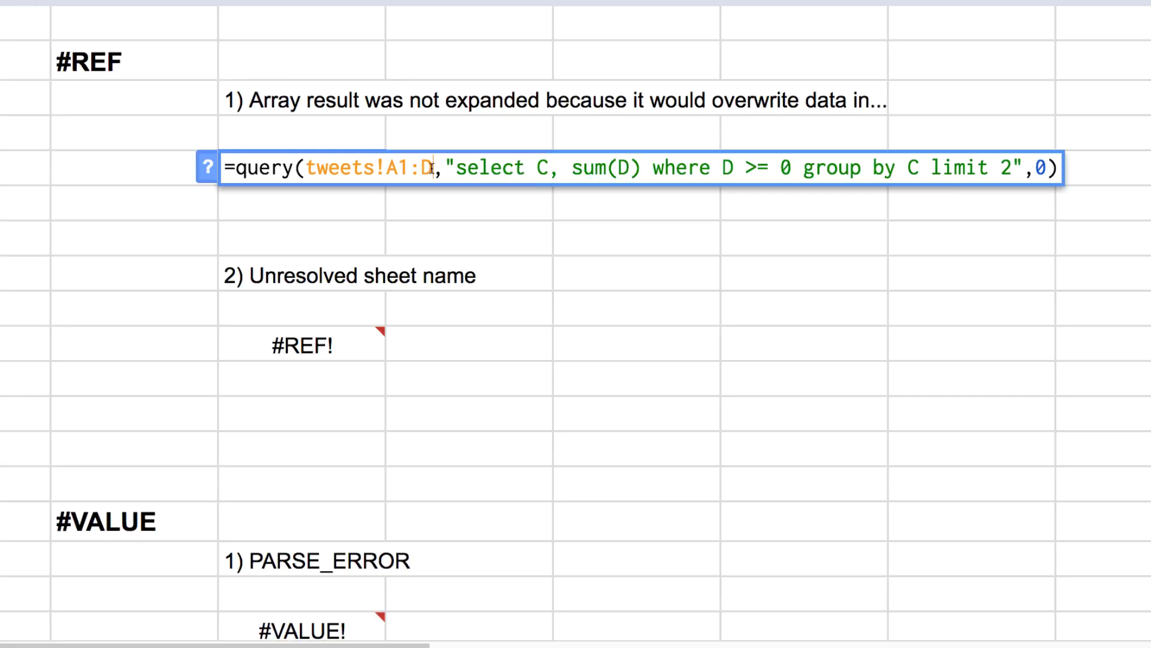
pyautogui.moveTo(432, 168); pyautogui.dragTo(308, 168)
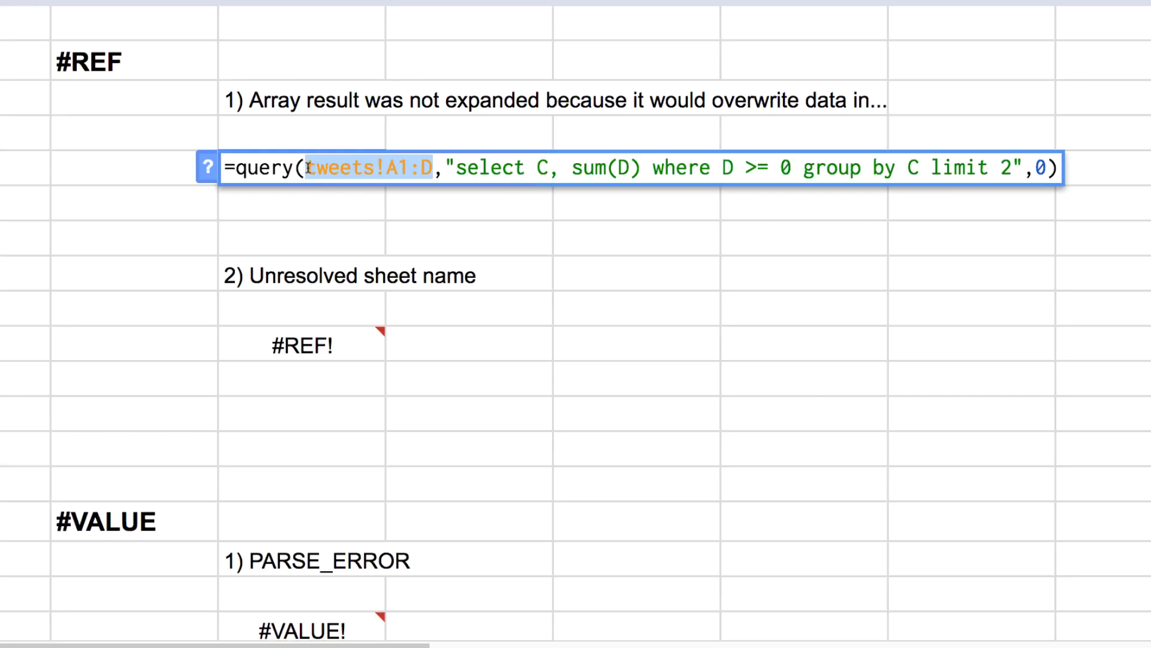
pyautogui.press('Return')
# - Read the first #REF! cell's array-overwrite error explanation, then dismiss it
pyautogui.click(301, 169)
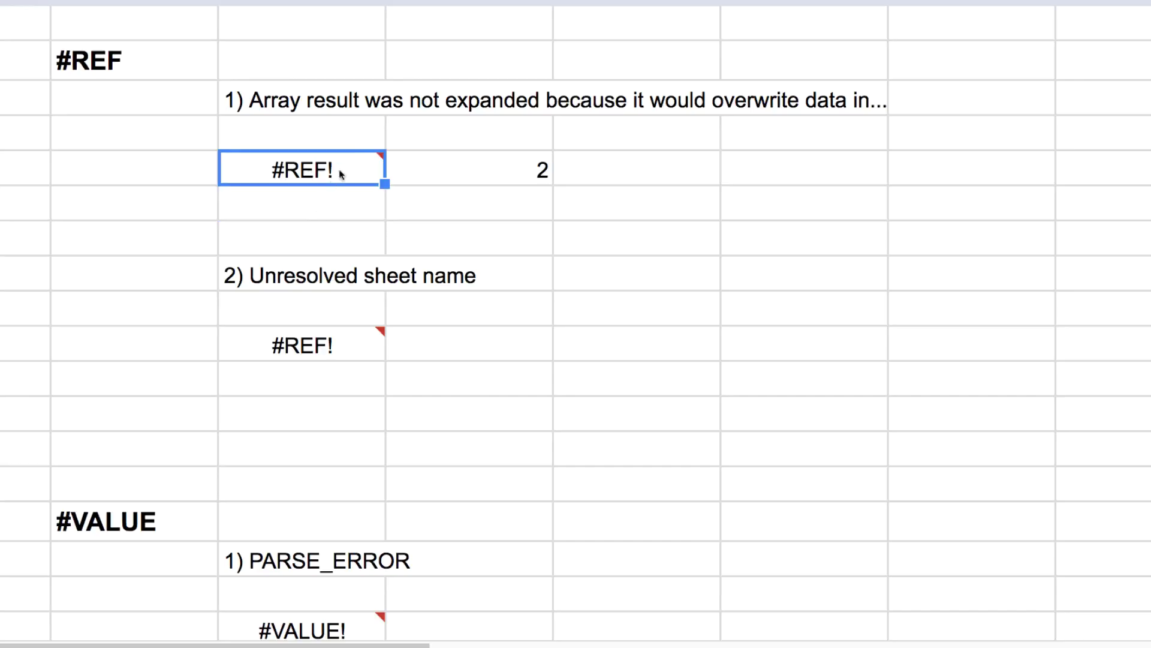
pyautogui.moveTo(357, 168)
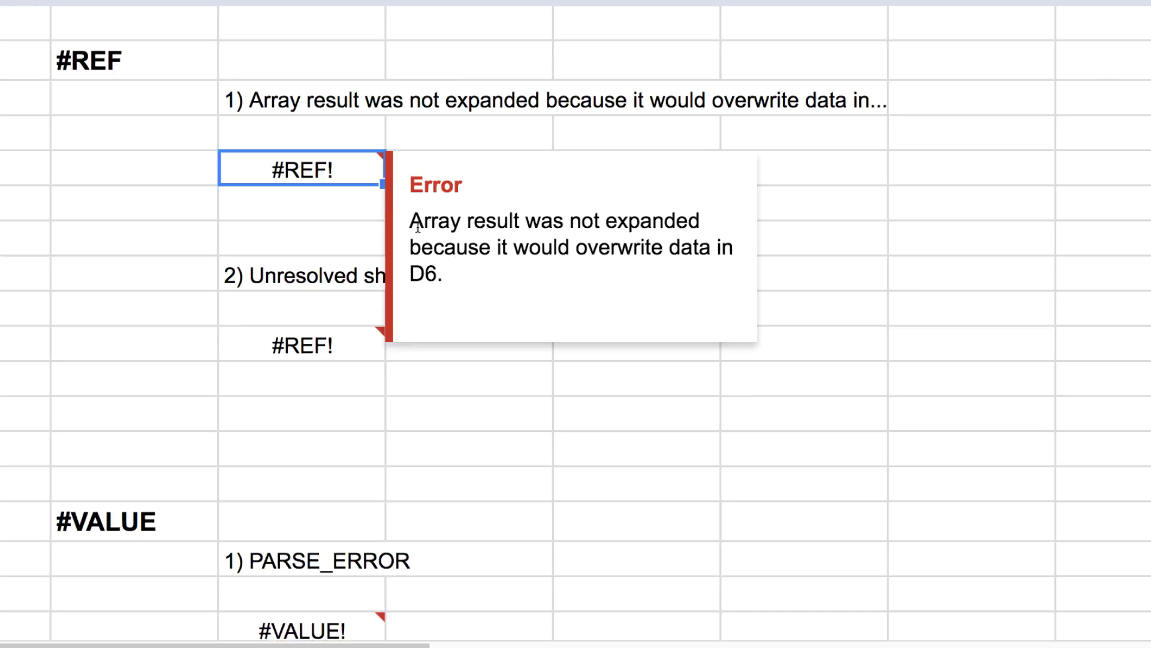
pyautogui.moveTo(411, 223); pyautogui.dragTo(719, 246)
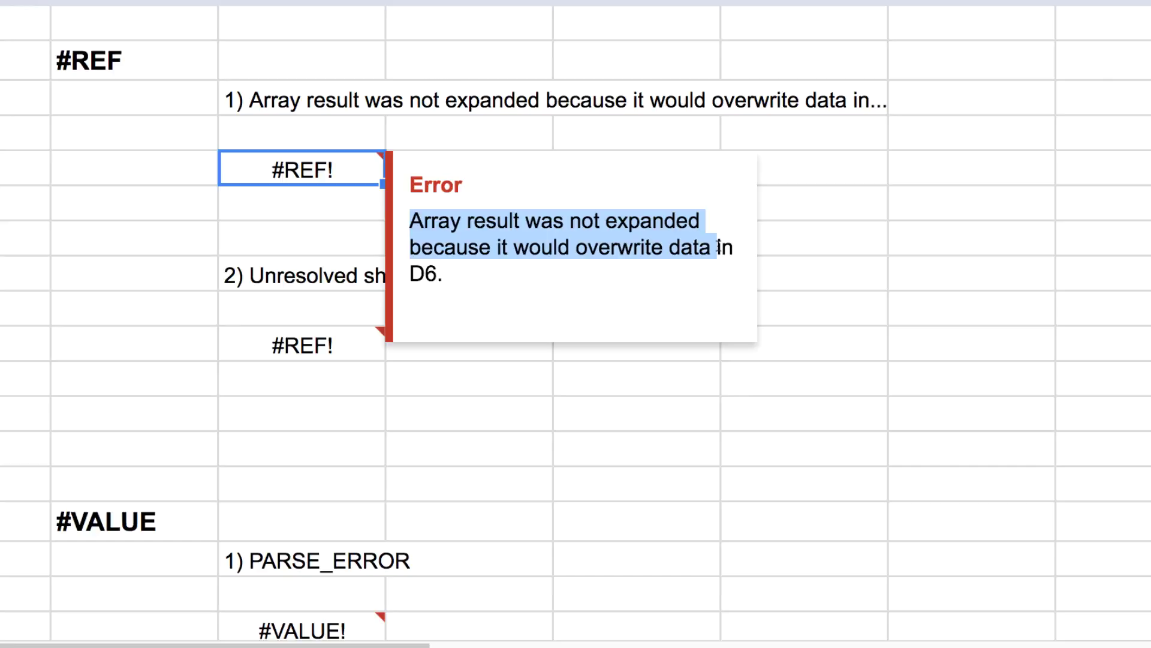
pyautogui.click(593, 247)
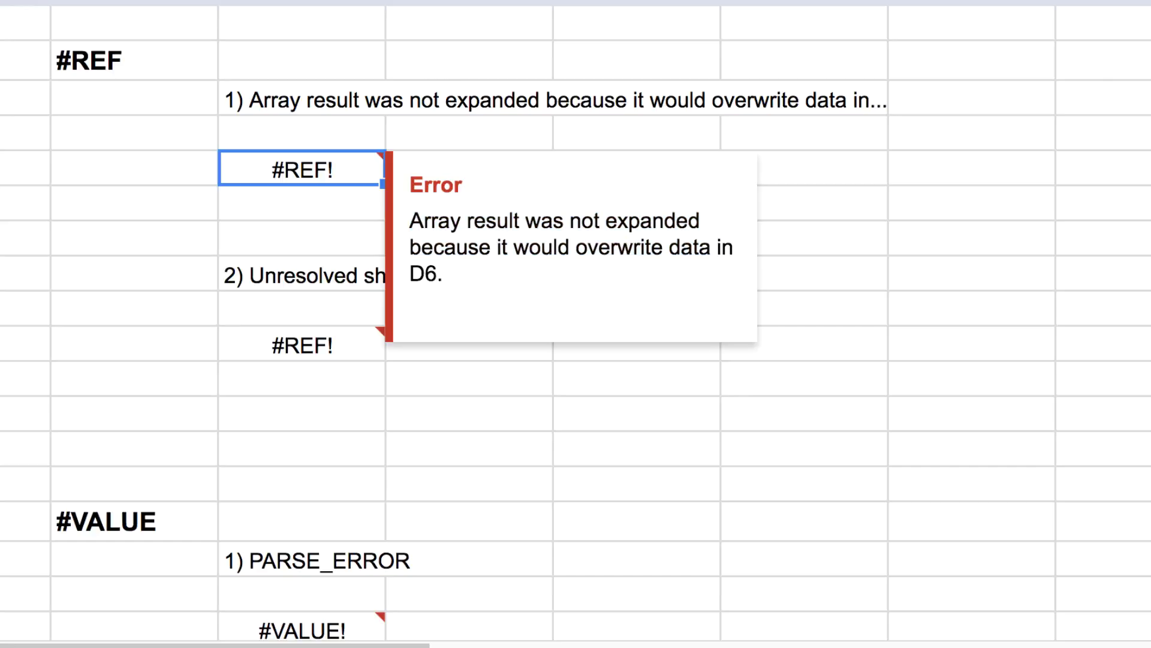
pyautogui.click(434, 143)
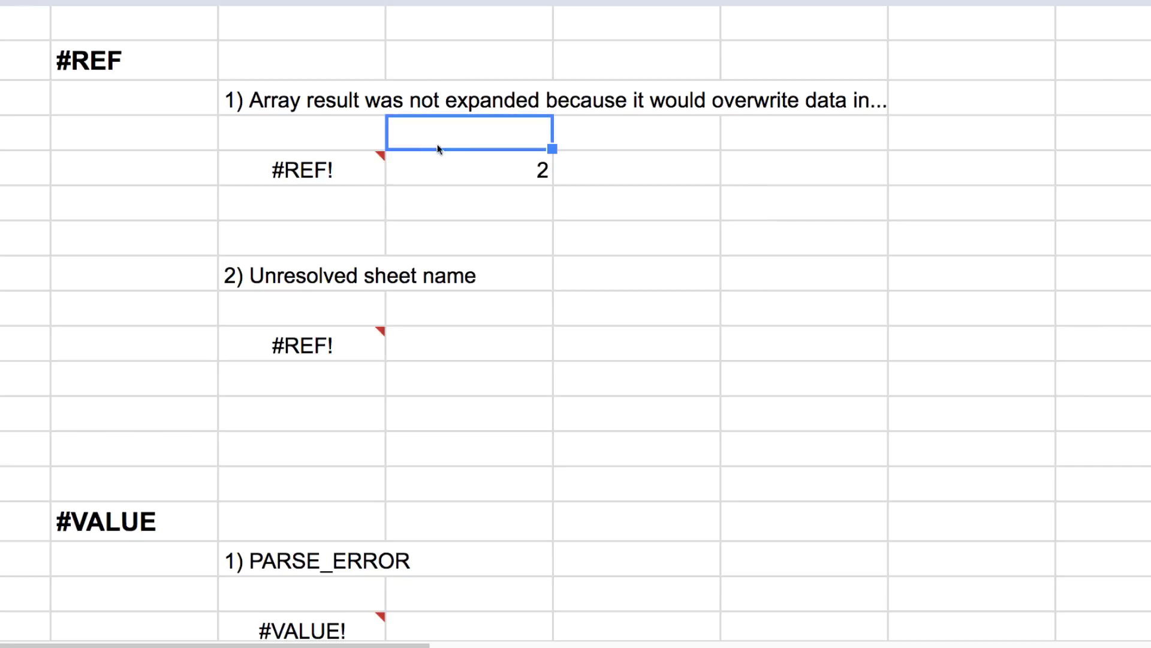
# - Delete the blocking 2 so the result expands, undo it, and note blocking cell D6
pyautogui.click(476, 172)
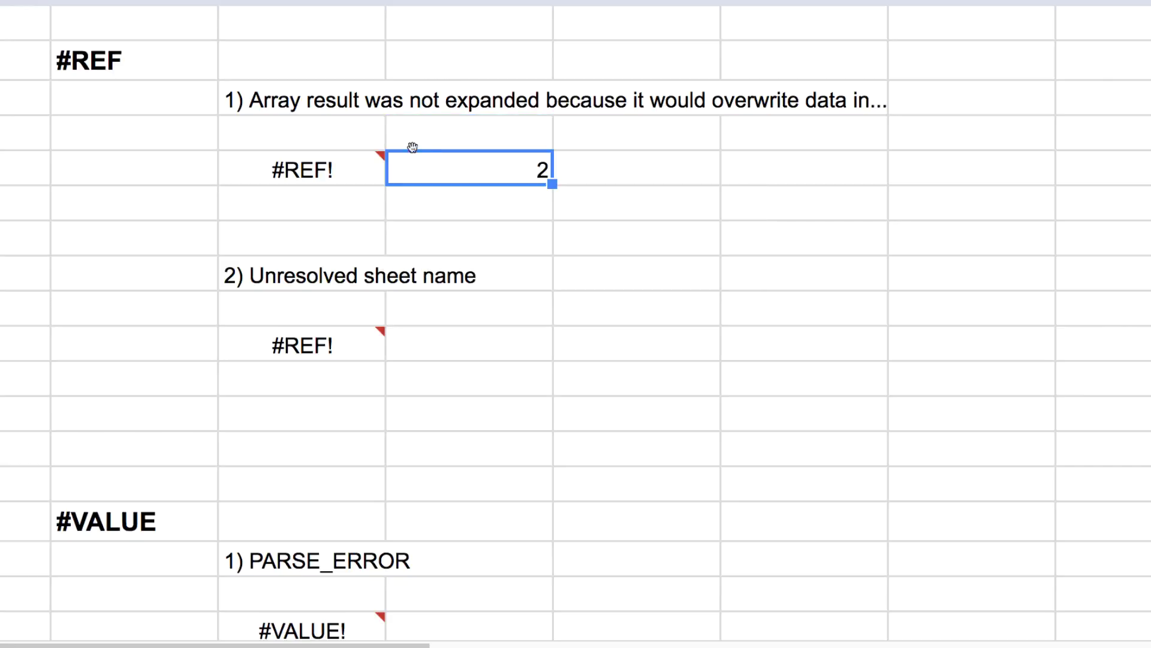
pyautogui.moveTo(358, 165)
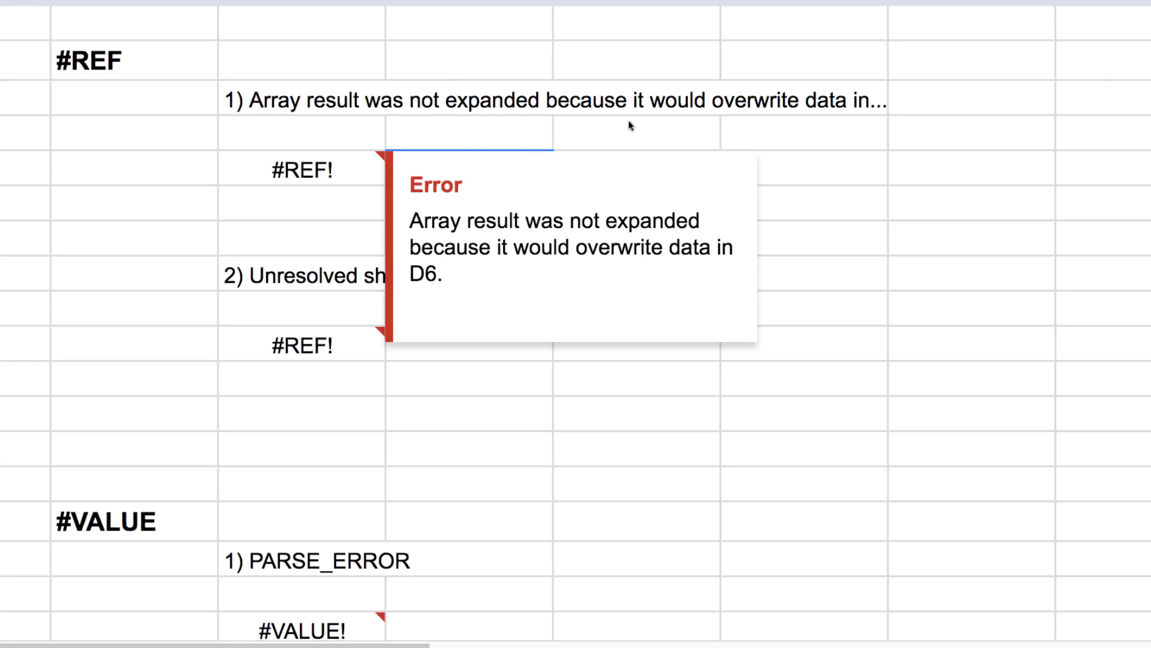
pyautogui.click(526, 143)
pyautogui.press('Down')
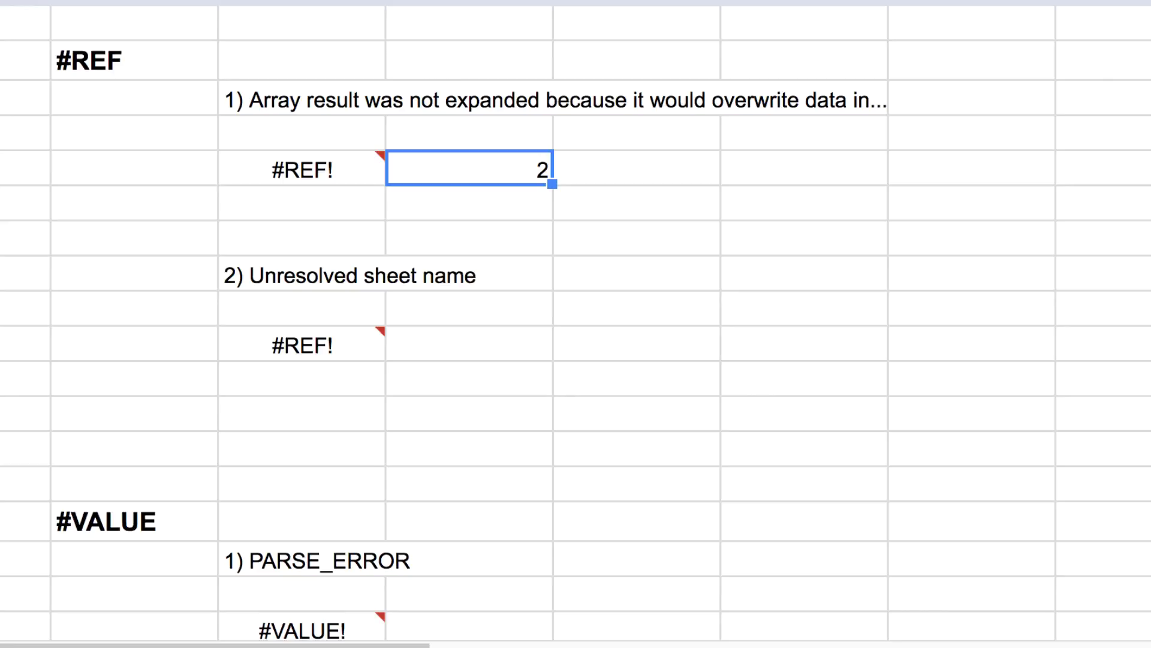
pyautogui.press('Delete')
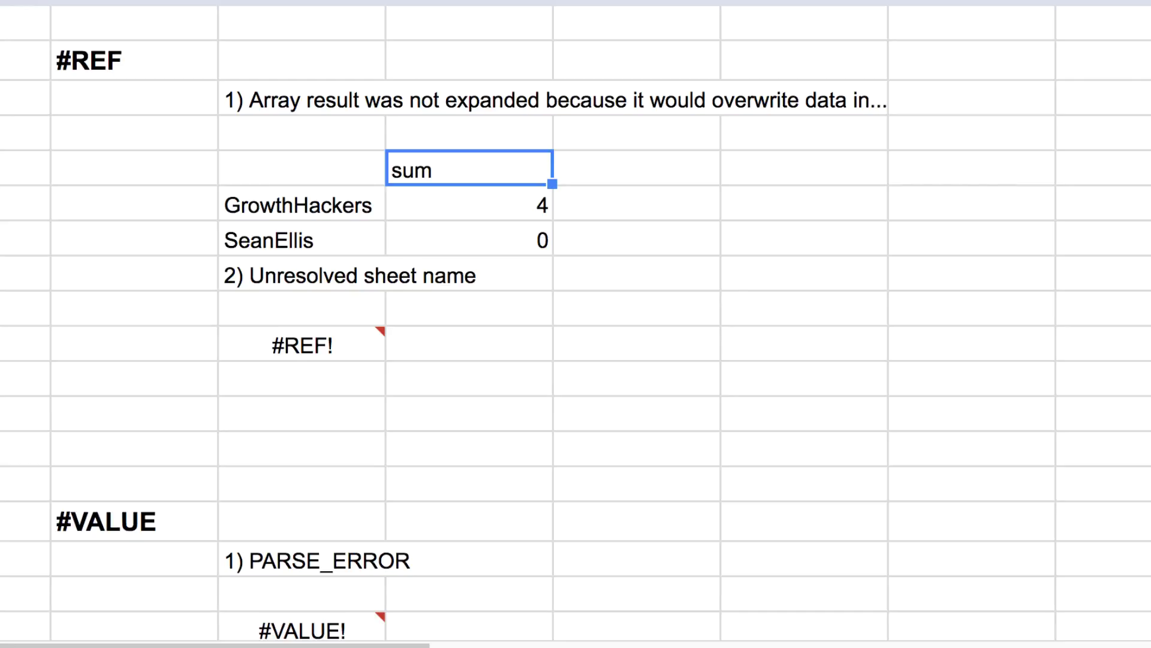
pyautogui.hotkey('ctrl', 'z')
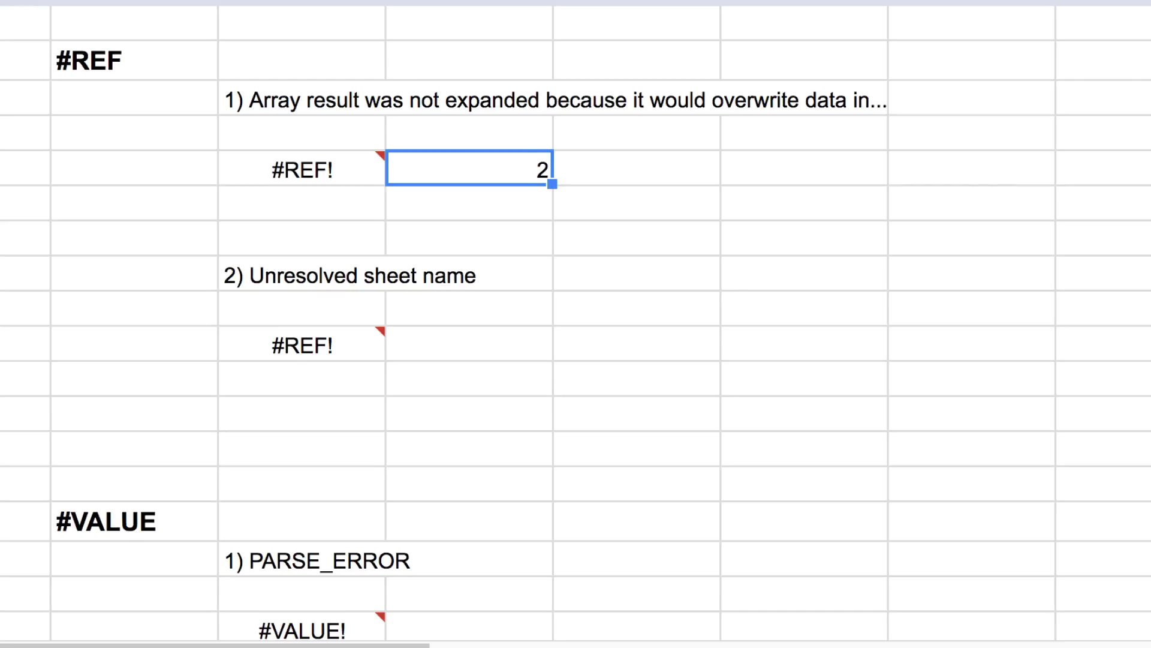
pyautogui.click(314, 173)
pyautogui.moveTo(431, 268); pyautogui.dragTo(412, 273)
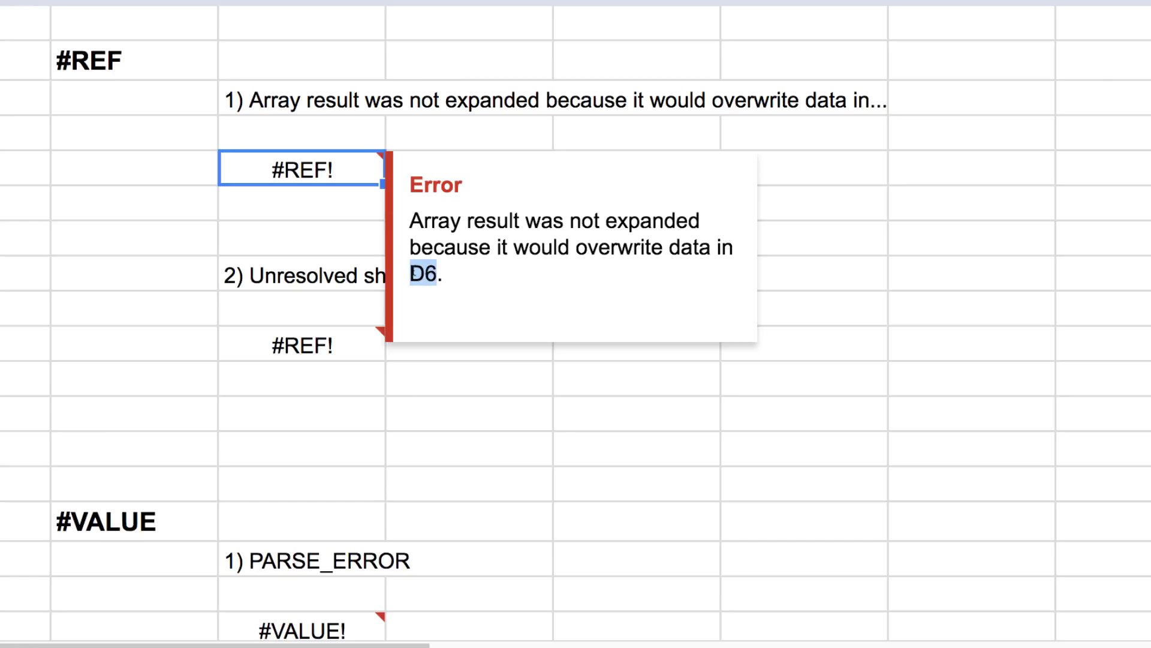
pyautogui.click(325, 243)
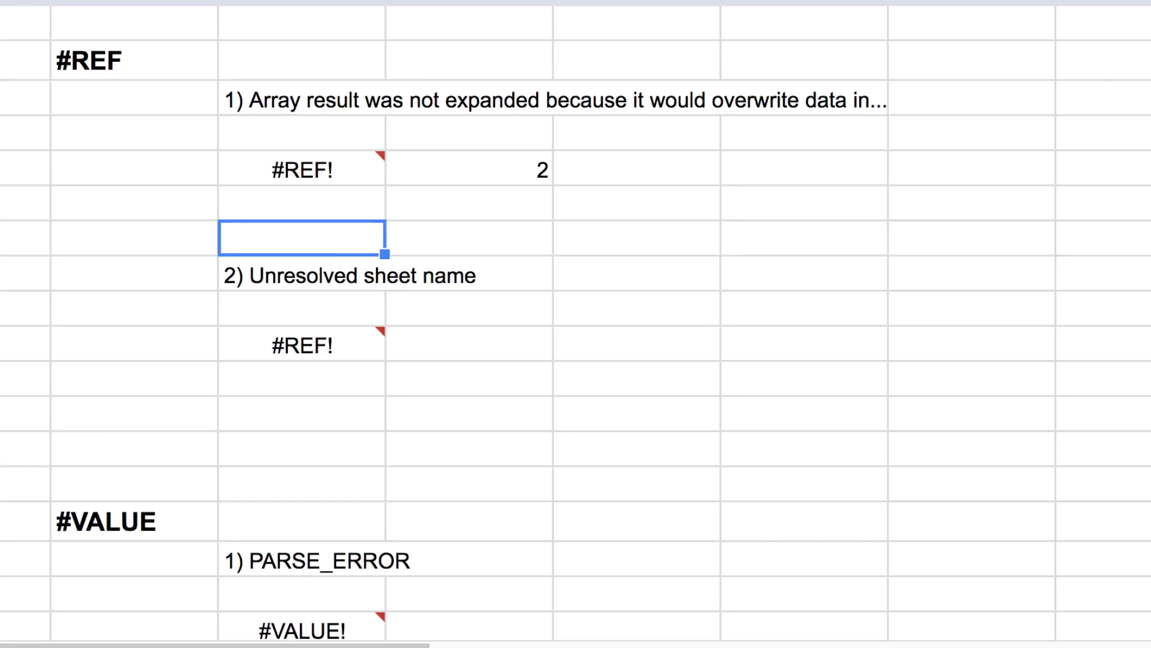
# - Read the Unresolved sheet name example's error message
pyautogui.click(324, 285)
pyautogui.moveTo(313, 350)
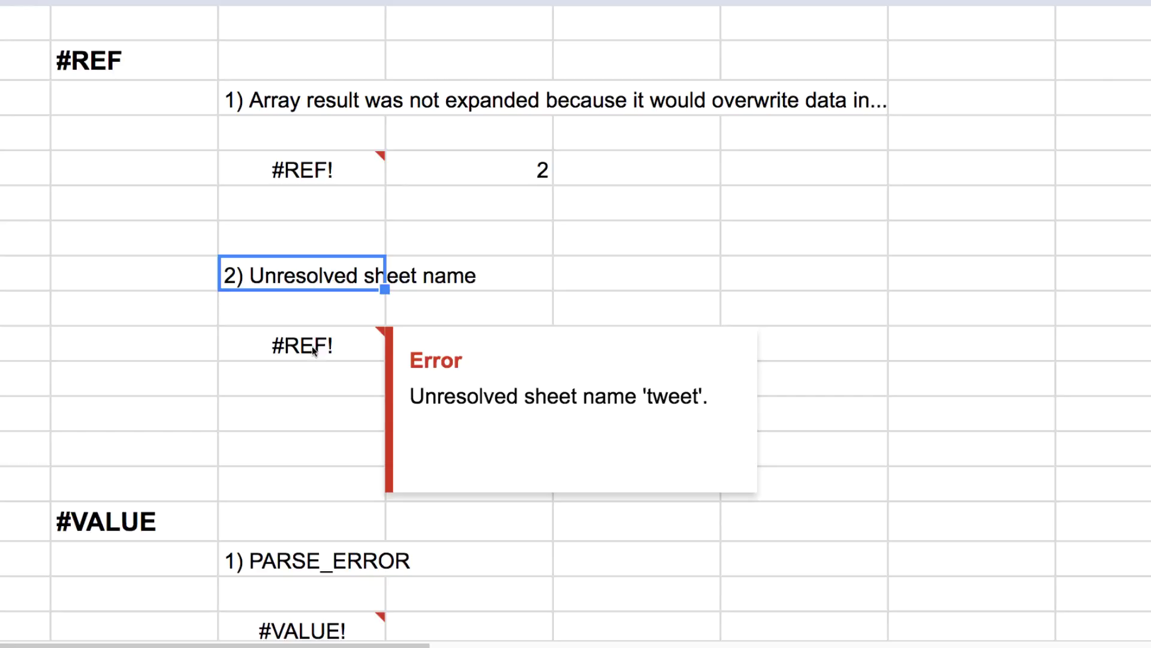
pyautogui.moveTo(412, 396); pyautogui.dragTo(703, 396)
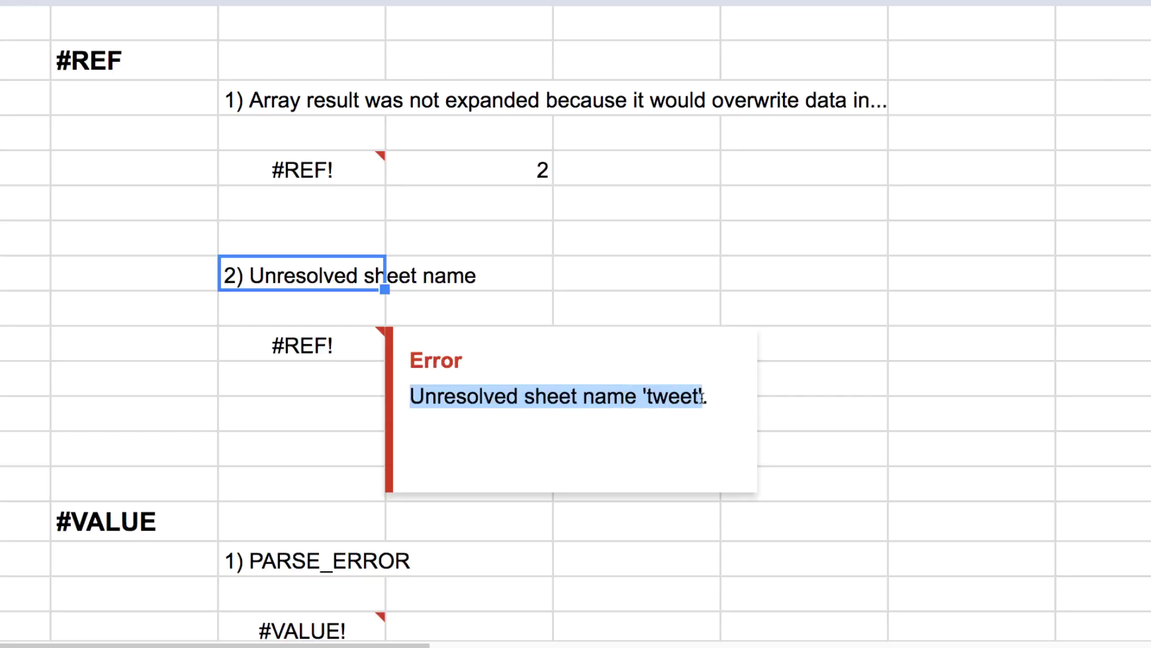
# - Fix the second #REF! query's sheet name from tweet to tweets, then undo to restore the error
pyautogui.click(356, 355)
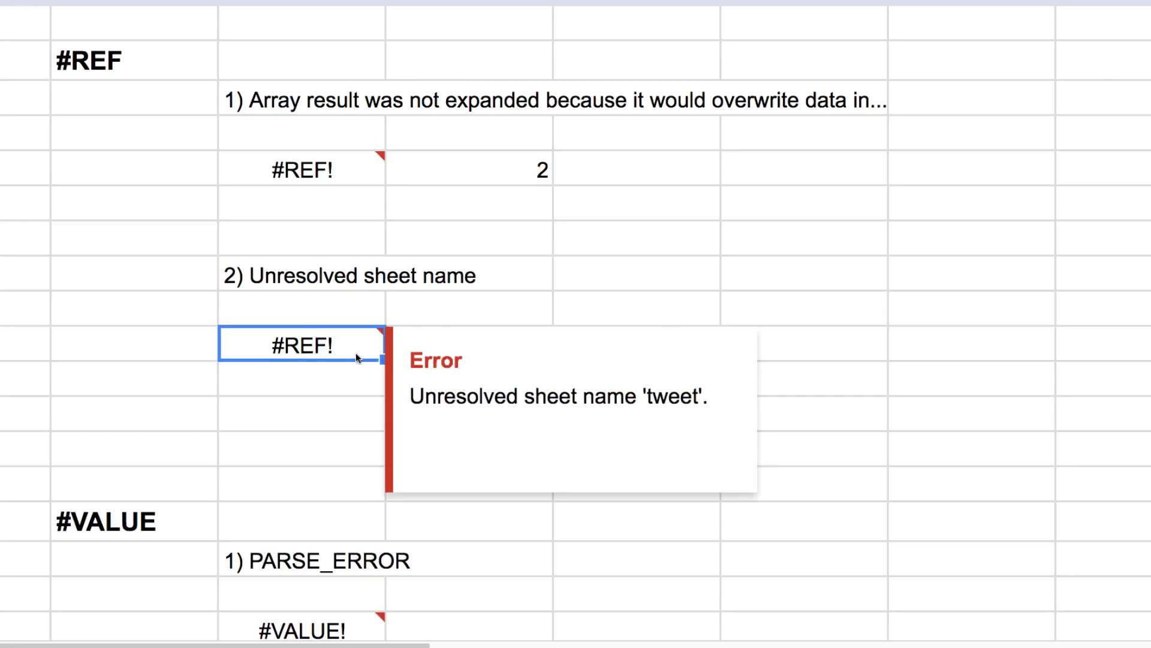
pyautogui.doubleClick(355, 353)
pyautogui.moveTo(306, 343); pyautogui.dragTo(425, 345)
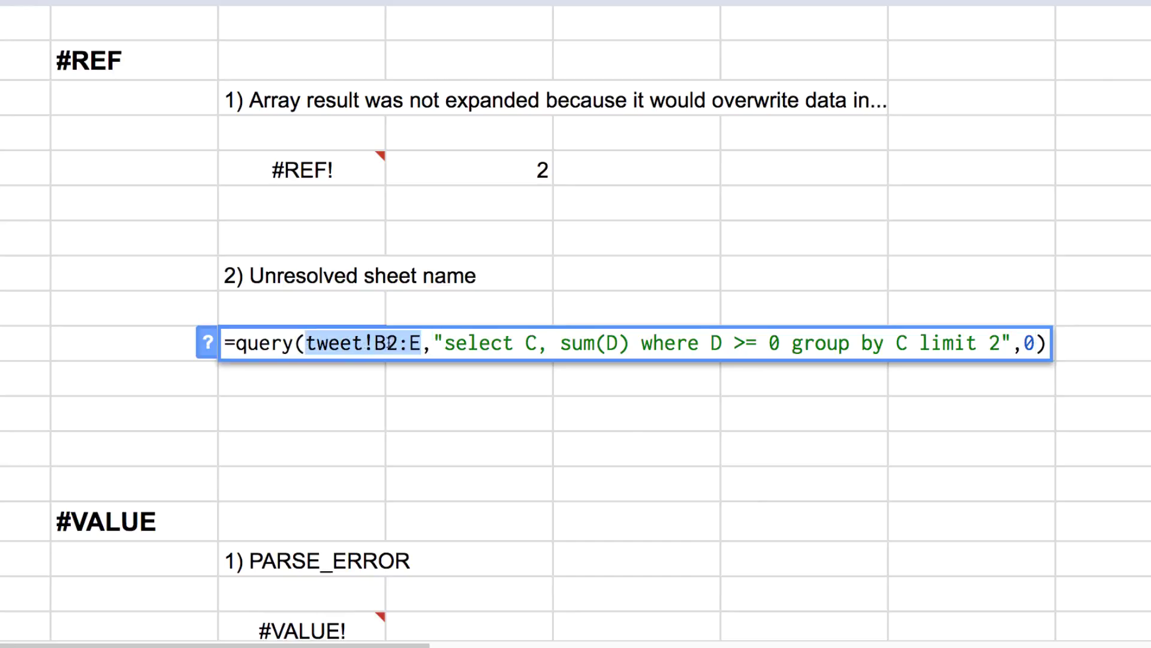
pyautogui.click(362, 345)
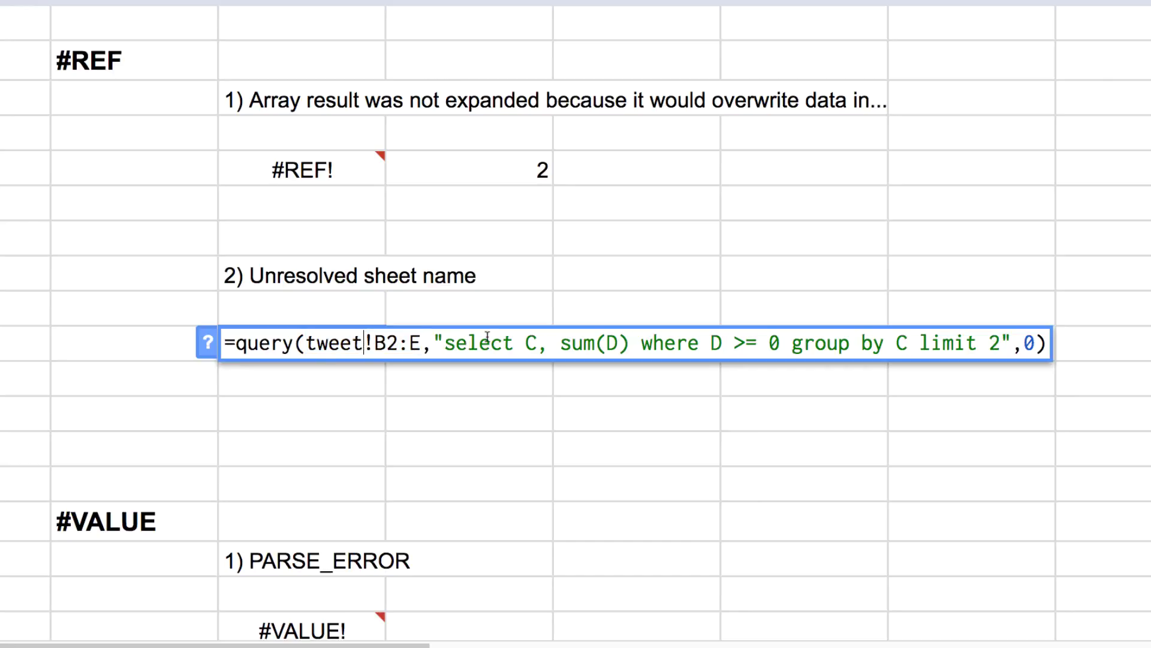
pyautogui.write('s')
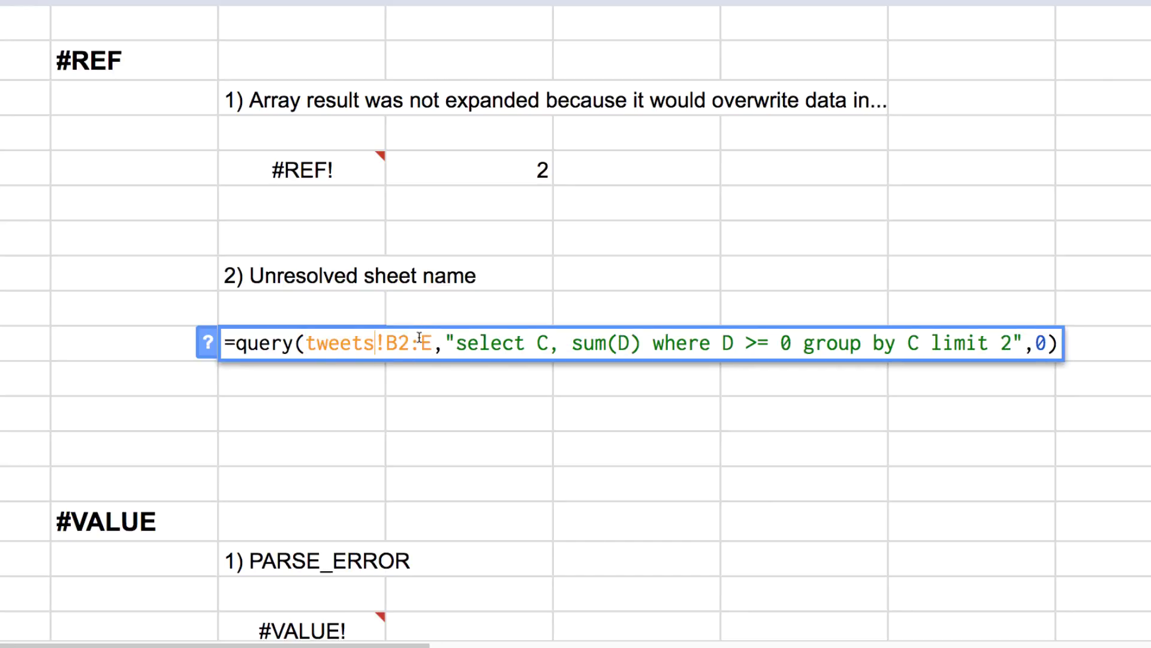
pyautogui.press('BackSpace')
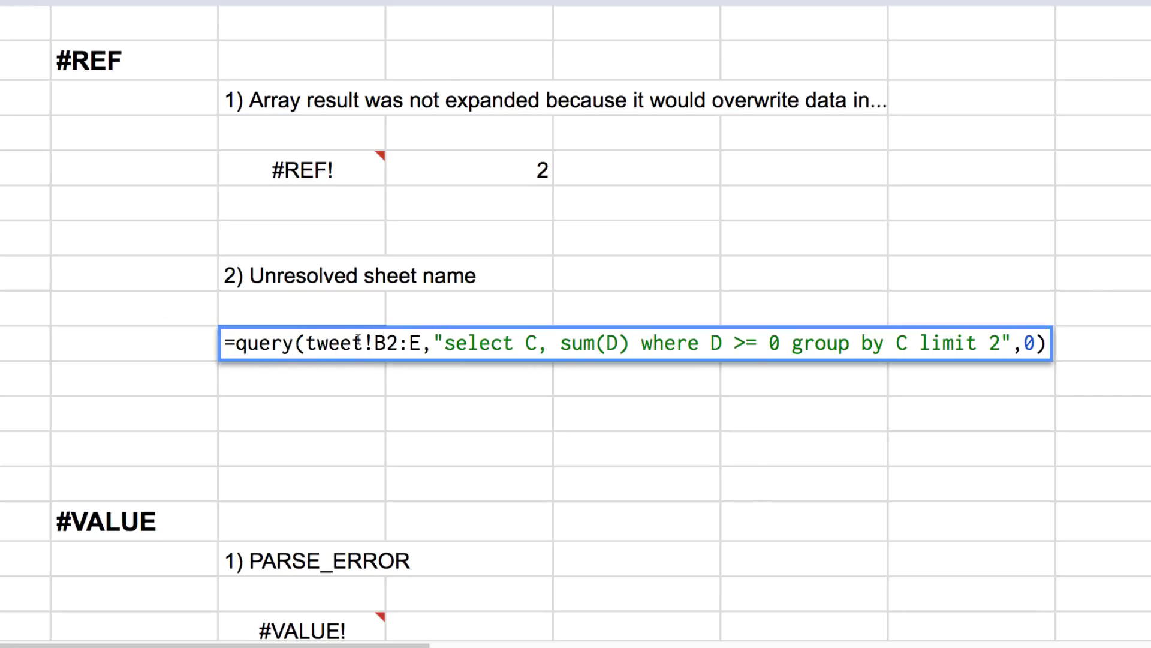
pyautogui.write('s')
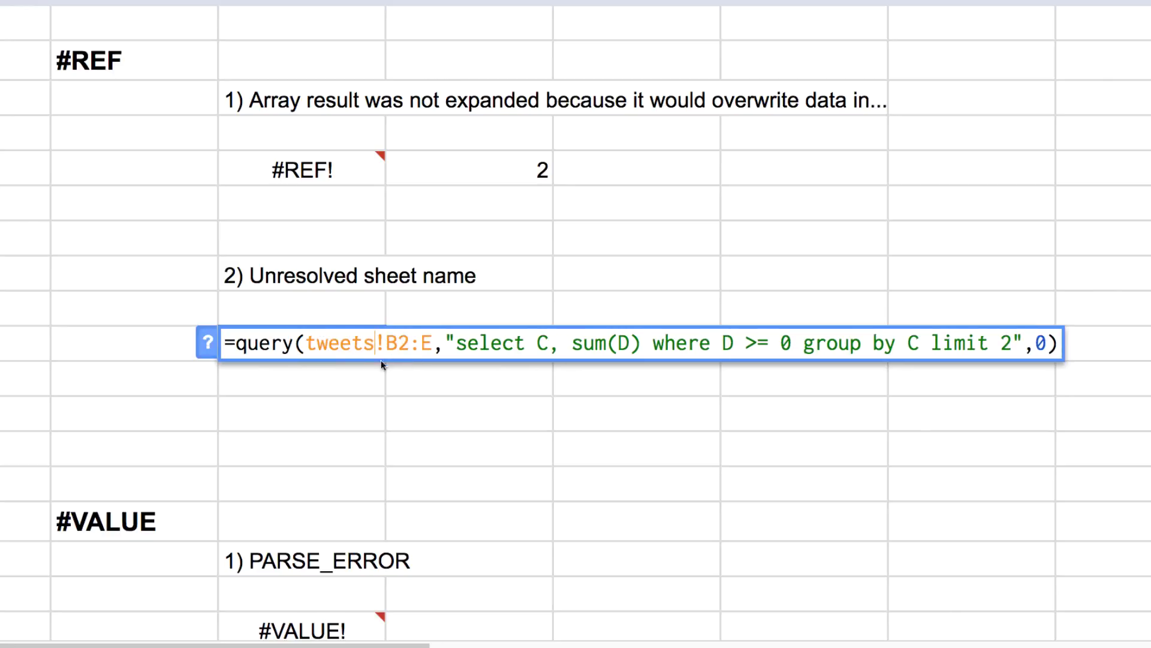
pyautogui.press('Return')
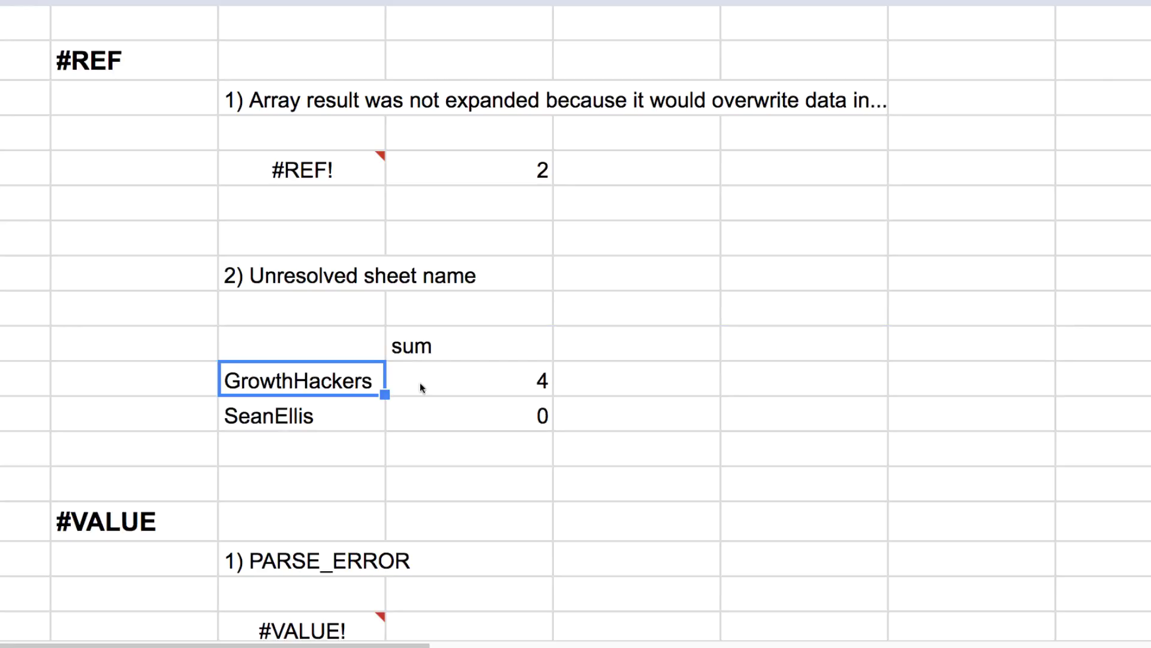
pyautogui.click(371, 353)
pyautogui.hotkey('ctrl', 'z')
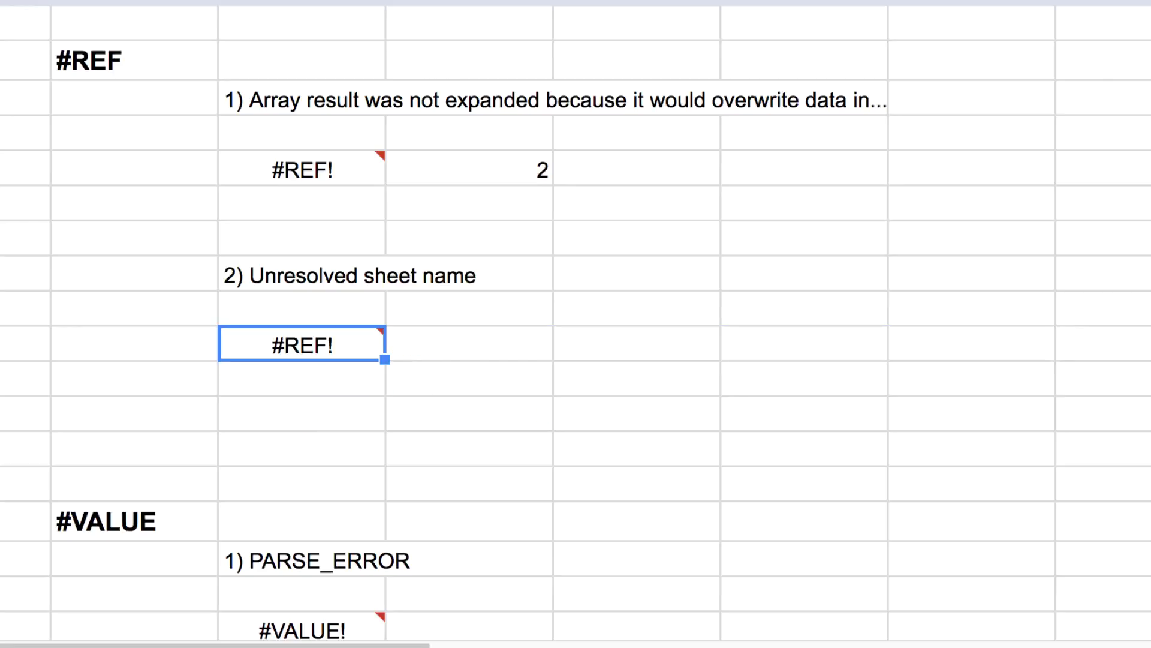
# - Scroll down to the #VALUE section and open the PARSE_ERROR cell's query formula
pyautogui.scroll(-4, 398, 381)
pyautogui.scroll(-8, 401, 401)
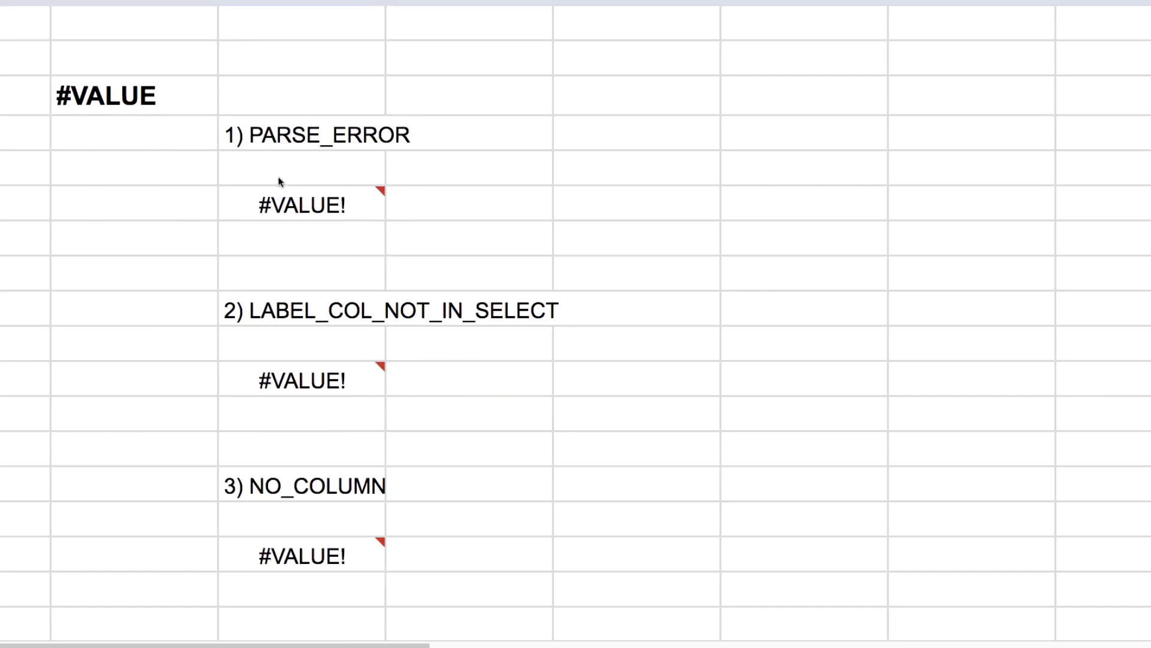
pyautogui.moveTo(289, 200)
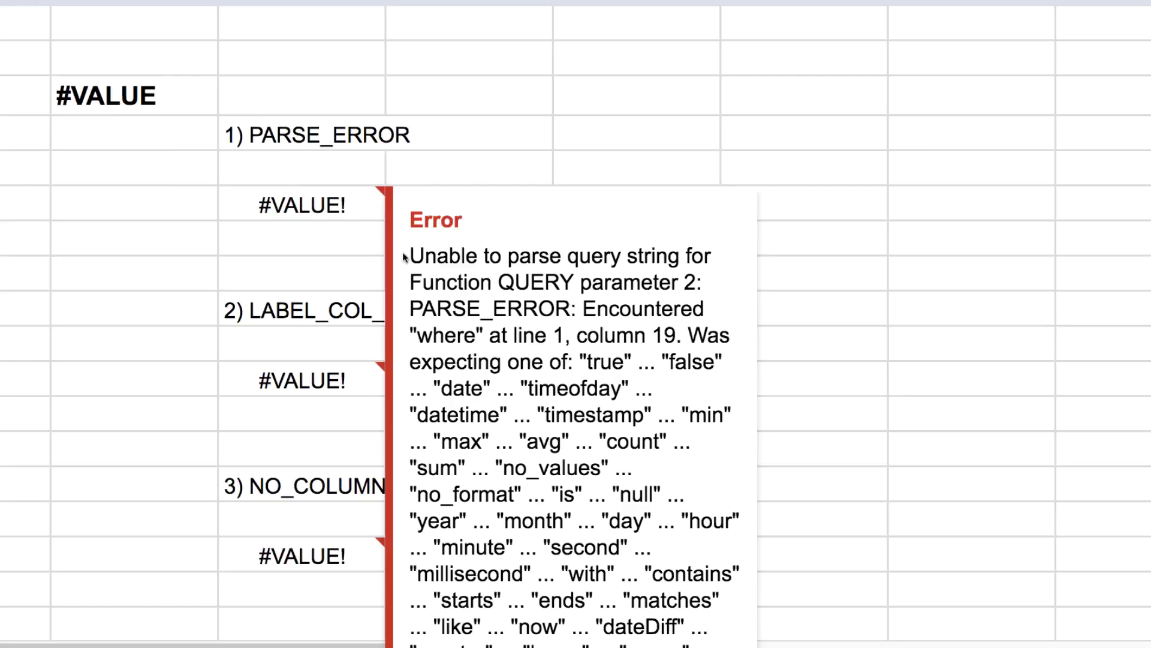
pyautogui.scroll(-1, 306, 282)
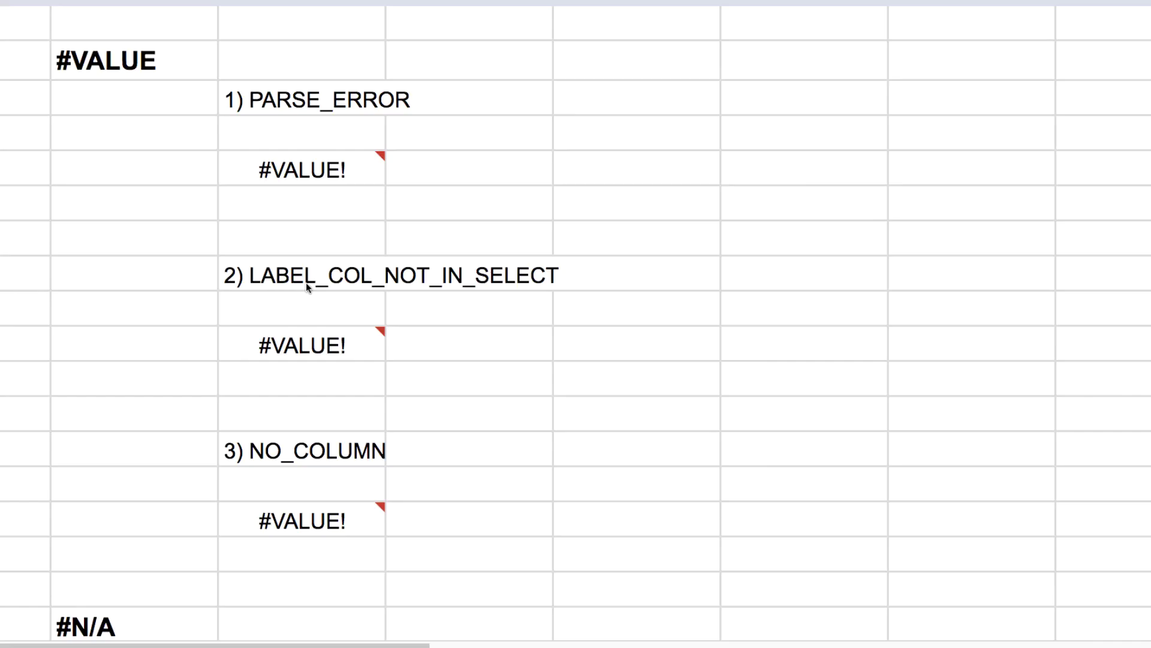
pyautogui.moveTo(313, 186)
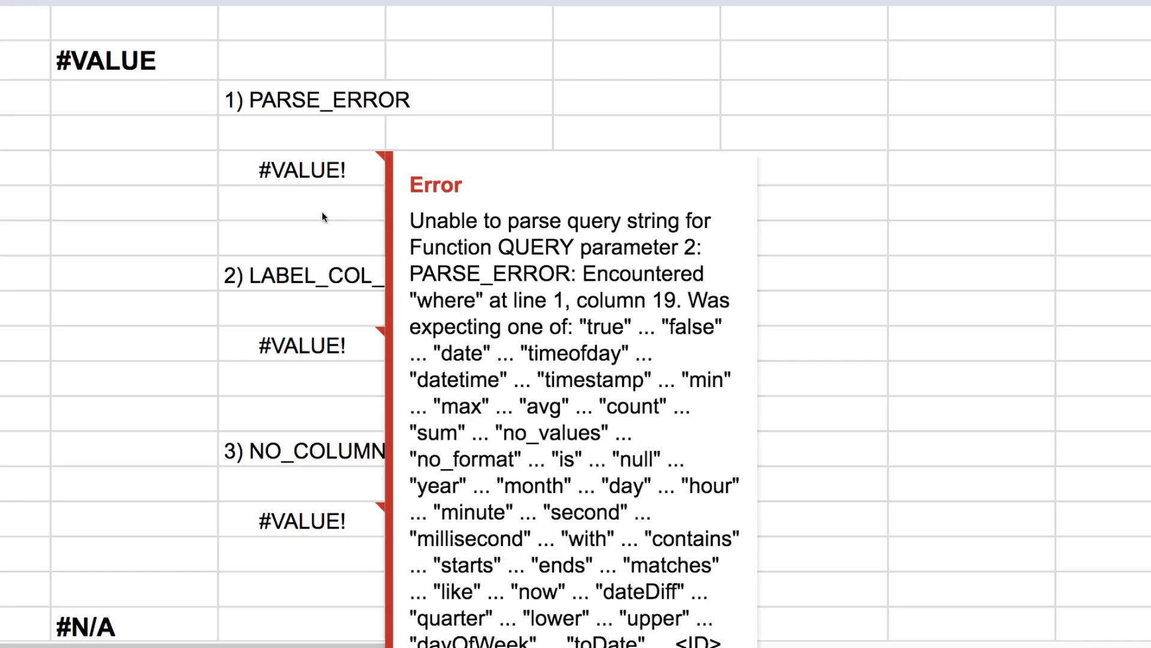
pyautogui.click(333, 180)
pyautogui.press('Return')
# - Highlight the query string from select to its end, then leave the formula unchanged
pyautogui.click(478, 159)
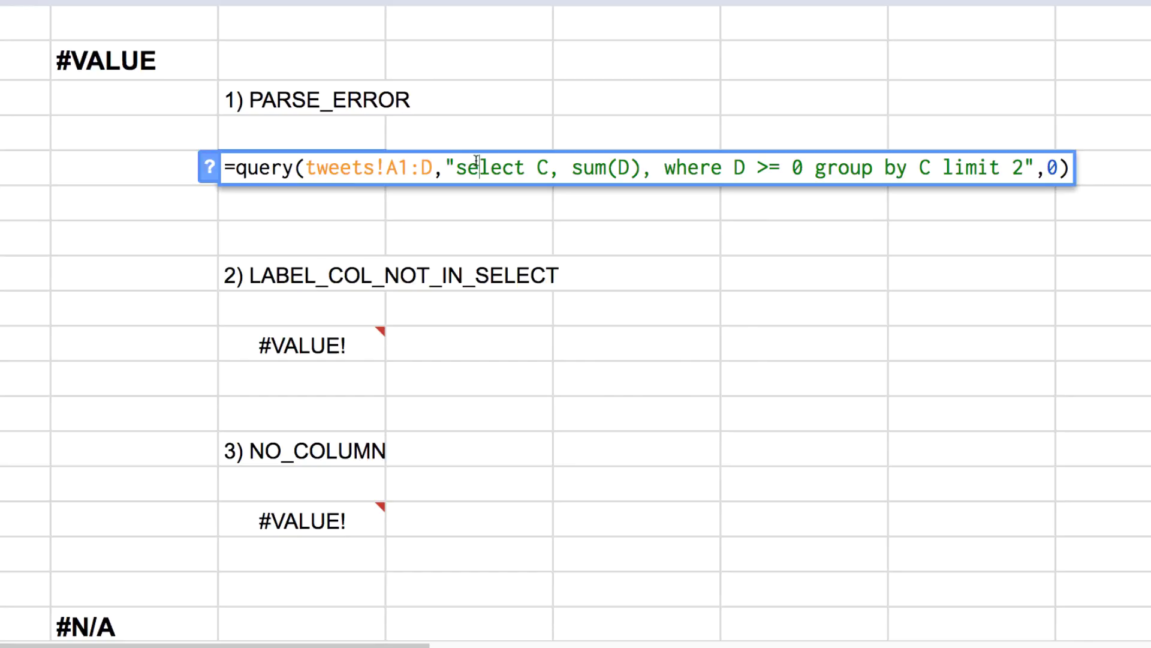
pyautogui.press('Left')
pyautogui.press('Left')
pyautogui.press('Left')
pyautogui.press('Right')
pyautogui.hotkey('shift', 'alt', 'Right')
pyautogui.hotkey('shift', 'alt', 'Right')
pyautogui.hotkey('shift', 'alt', 'Right')
pyautogui.hotkey('shift', 'alt', 'Right')
pyautogui.hotkey('shift', 'alt', 'Right')
pyautogui.hotkey('shift', 'alt', 'Right')
pyautogui.hotkey('shift', 'alt', 'Right')
pyautogui.hotkey('shift', 'alt', 'Right')
pyautogui.hotkey('shift', 'alt', 'Right')
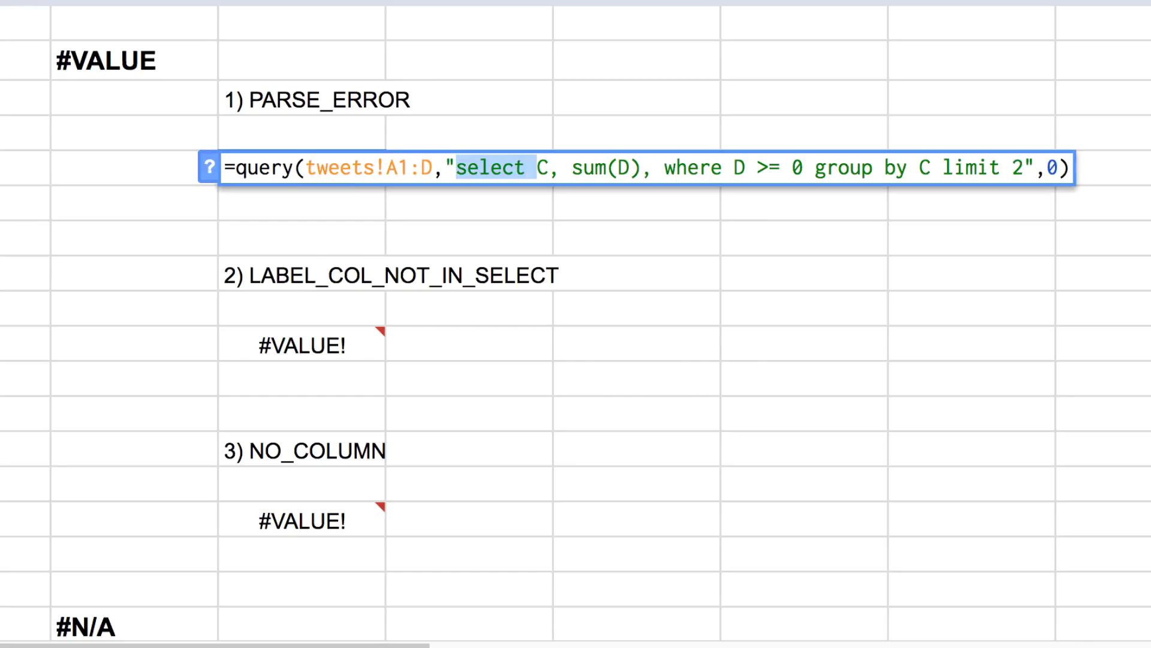
pyautogui.hotkey('shift', 'Right')
pyautogui.hotkey('shift', 'alt', 'Right')
pyautogui.hotkey('shift', 'alt', 'Right')
pyautogui.hotkey('shift', 'alt', 'Right')
pyautogui.hotkey('shift', 'alt', 'Right')
pyautogui.hotkey('shift', 'alt', 'Right')
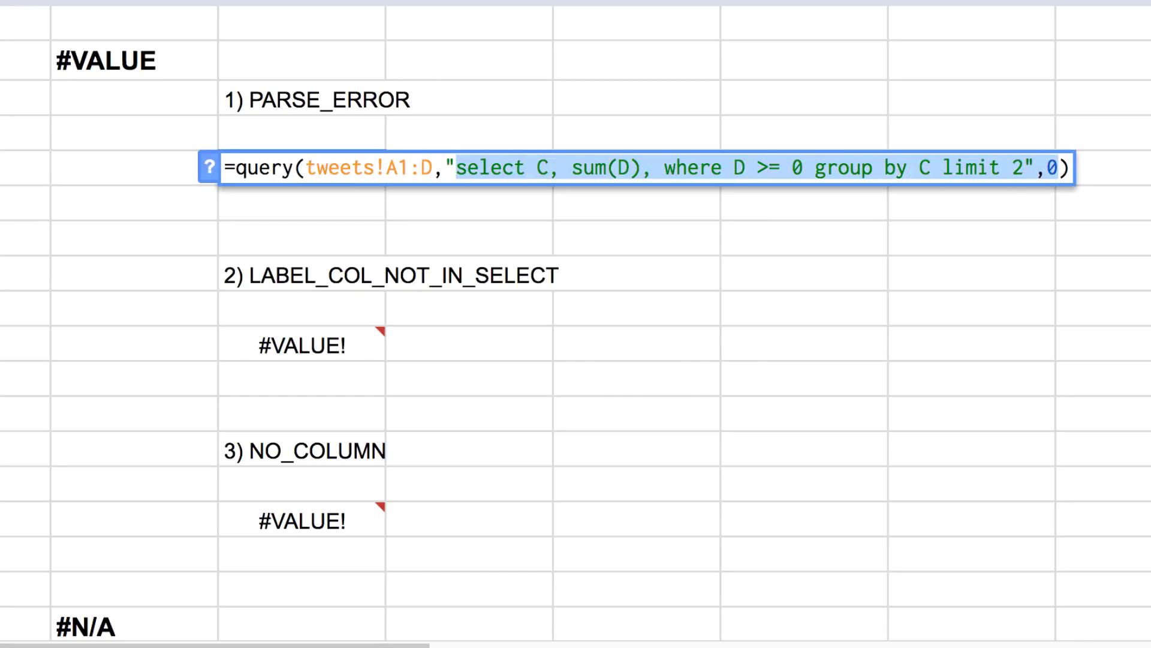
pyautogui.hotkey('shift', 'Left')
pyautogui.hotkey('shift', 'Left')
pyautogui.hotkey('shift', 'Left')
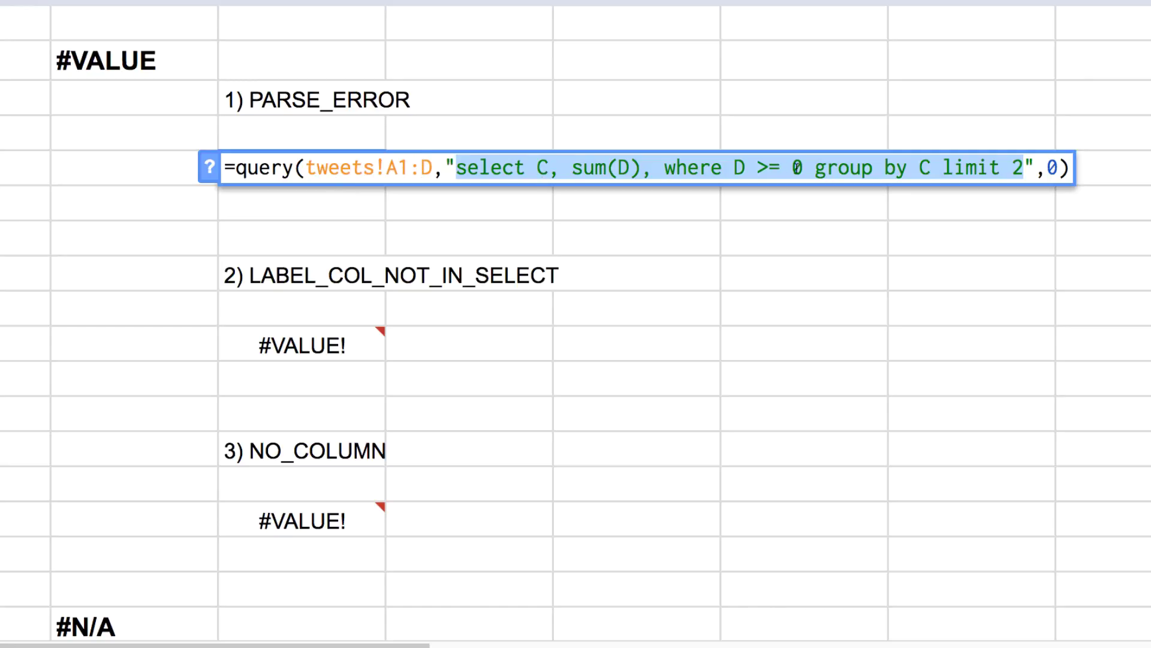
pyautogui.press('Escape')
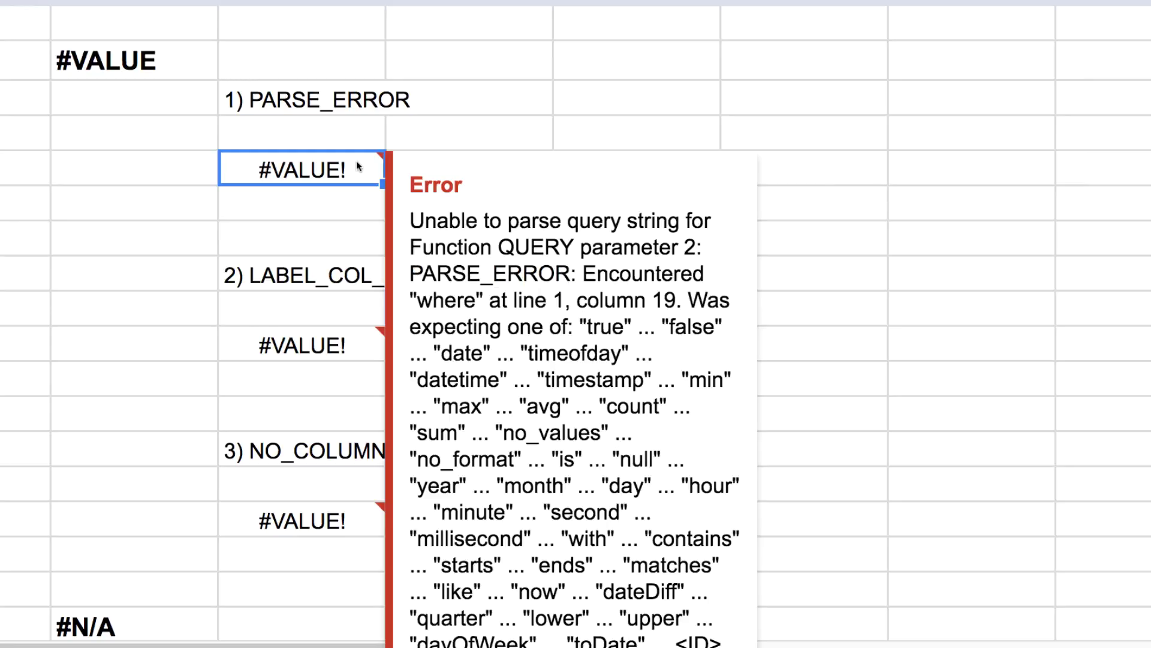
# - In the PARSE_ERROR query, add a B right after sum(D), before where
pyautogui.moveTo(346, 346)
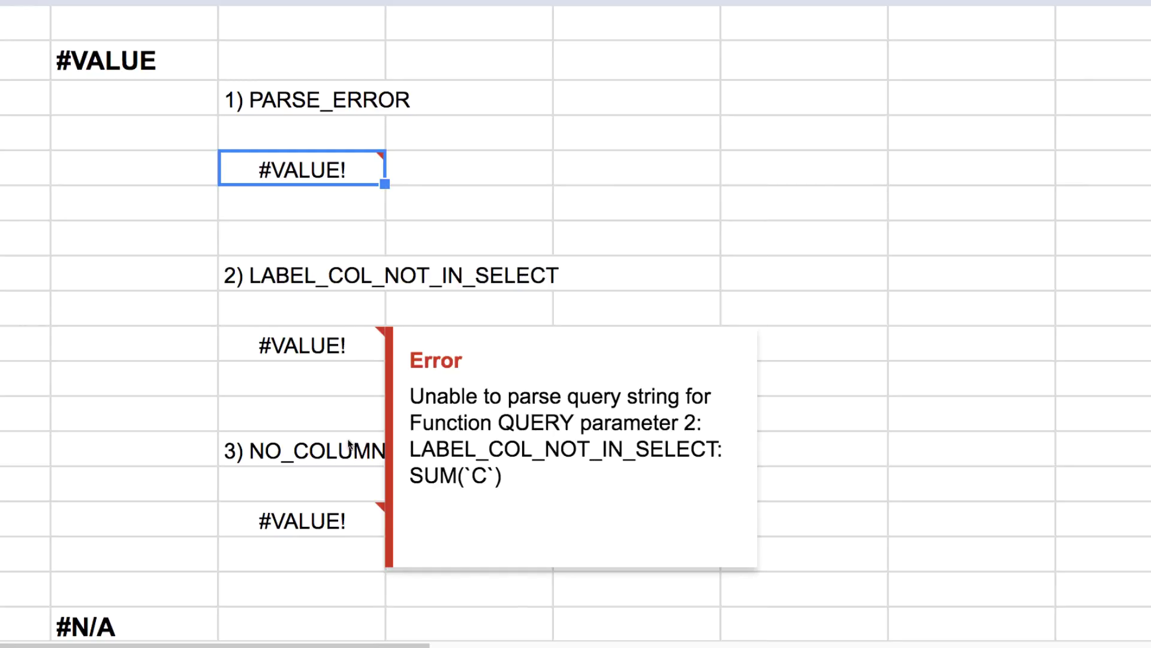
pyautogui.moveTo(346, 520)
pyautogui.moveTo(352, 180)
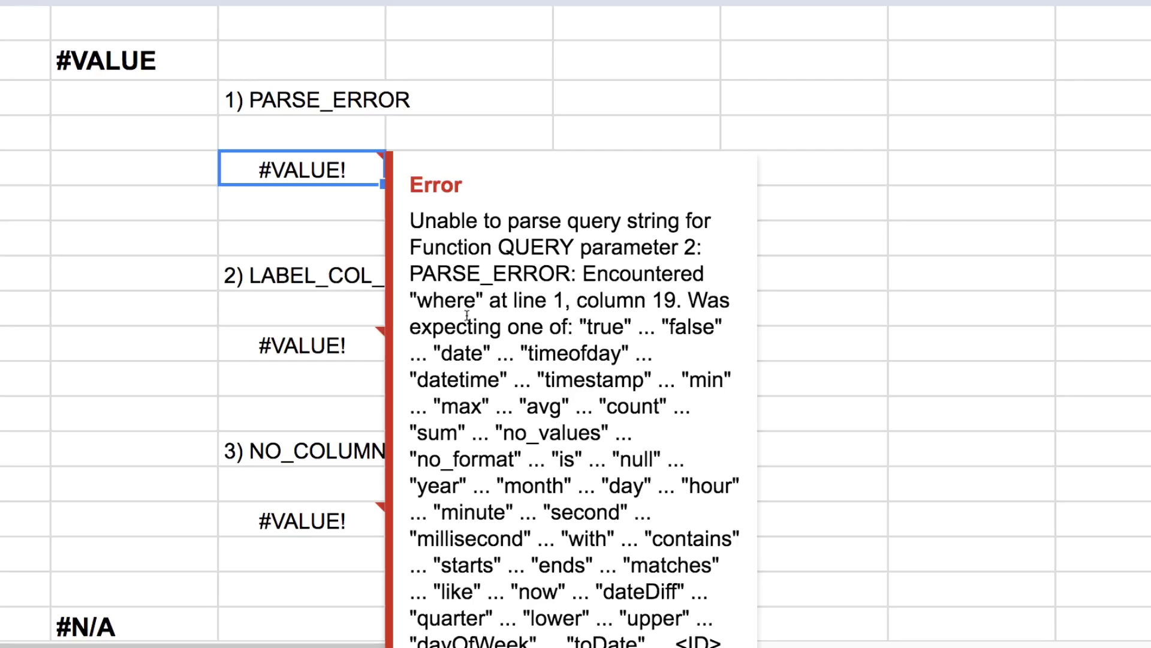
pyautogui.doubleClick(337, 179)
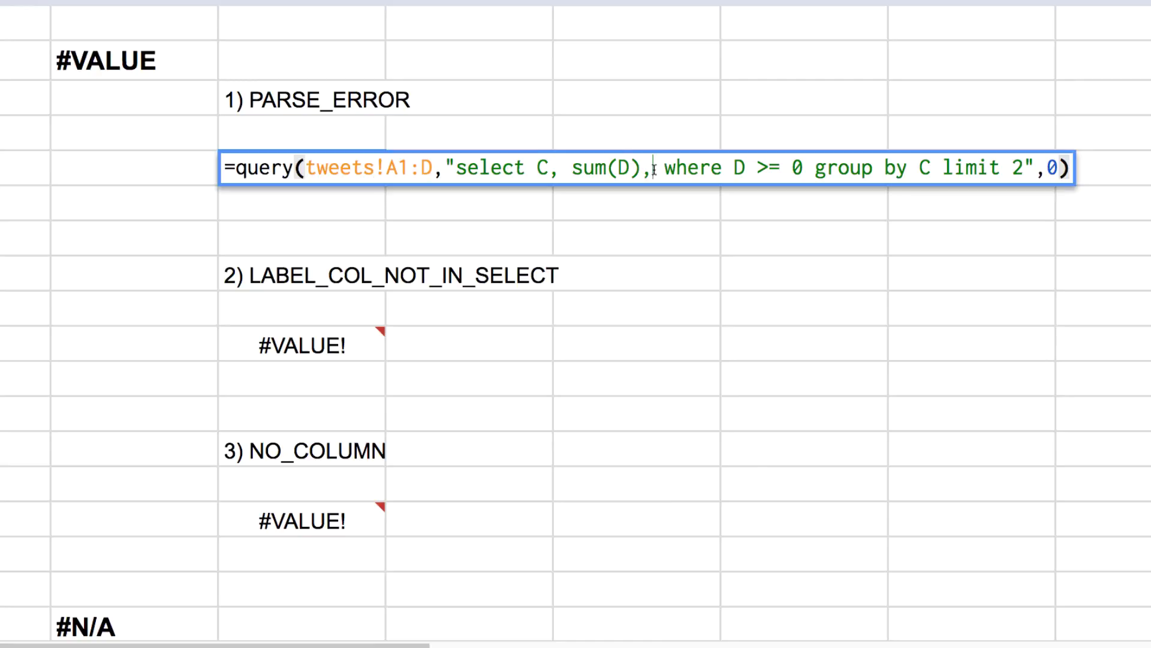
pyautogui.moveTo(652, 170); pyautogui.dragTo(737, 177)
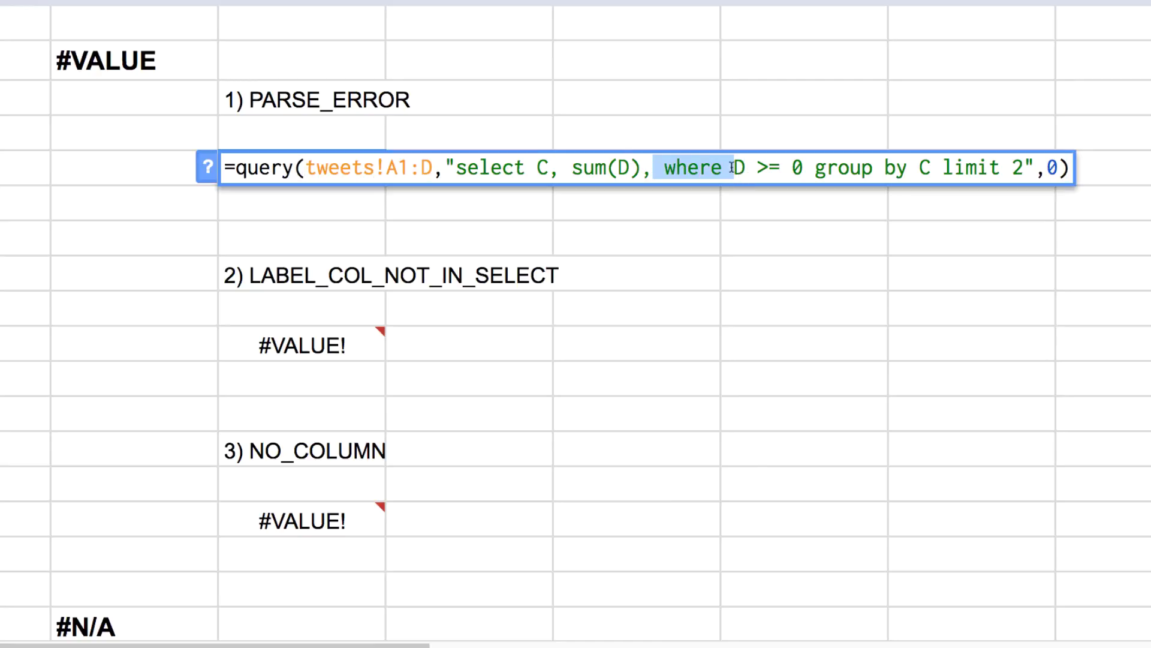
pyautogui.click(725, 166)
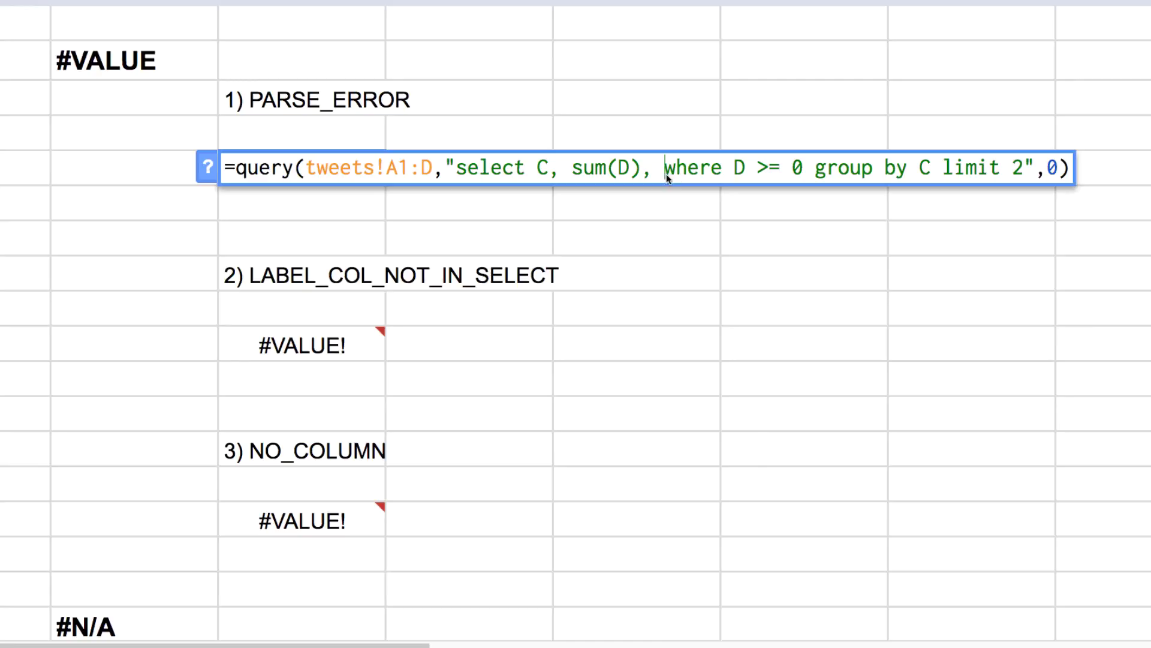
pyautogui.press('Left')
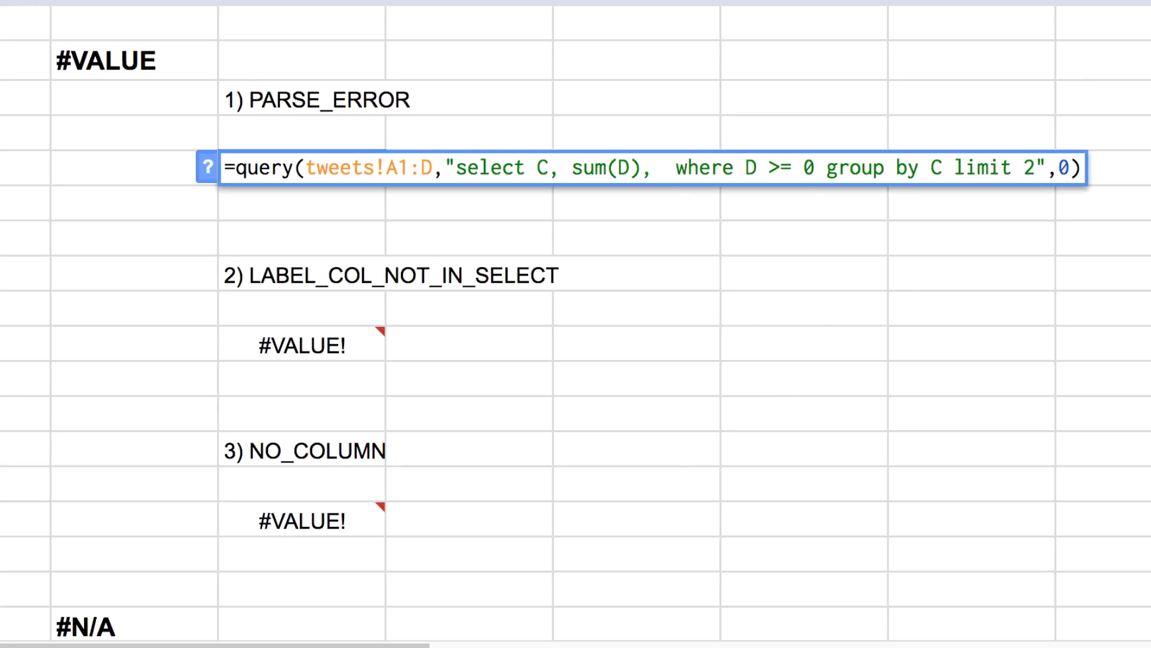
pyautogui.write('B')
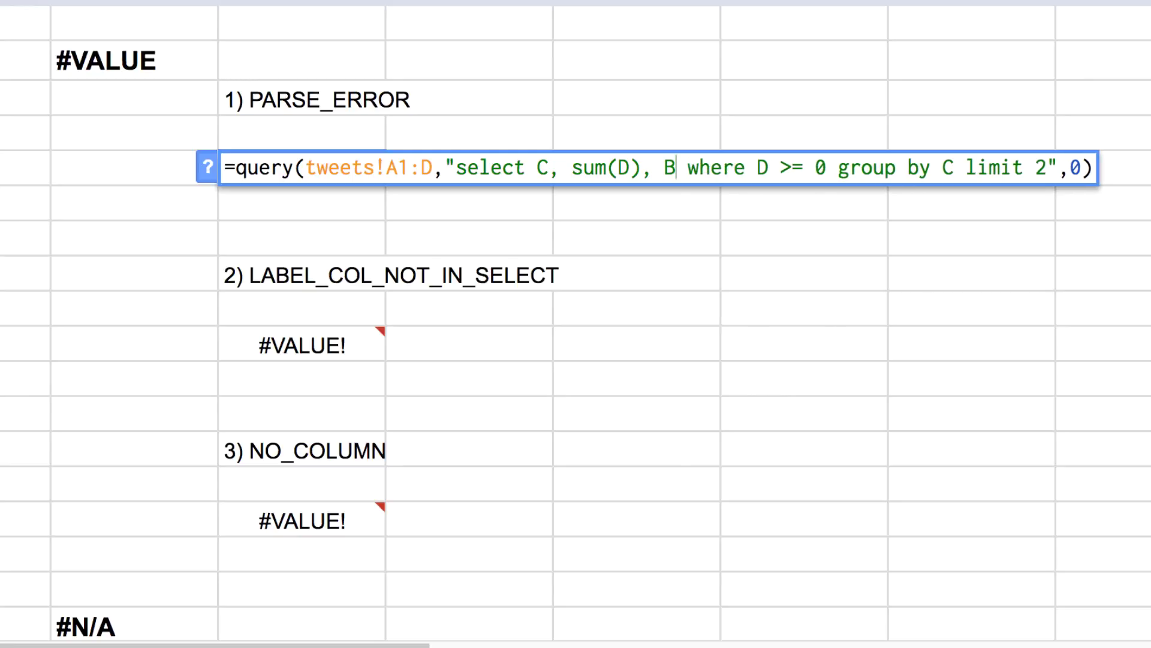
pyautogui.press('Return')
# - Delete the stray B before where and recommit the PARSE_ERROR query
pyautogui.press('Up')
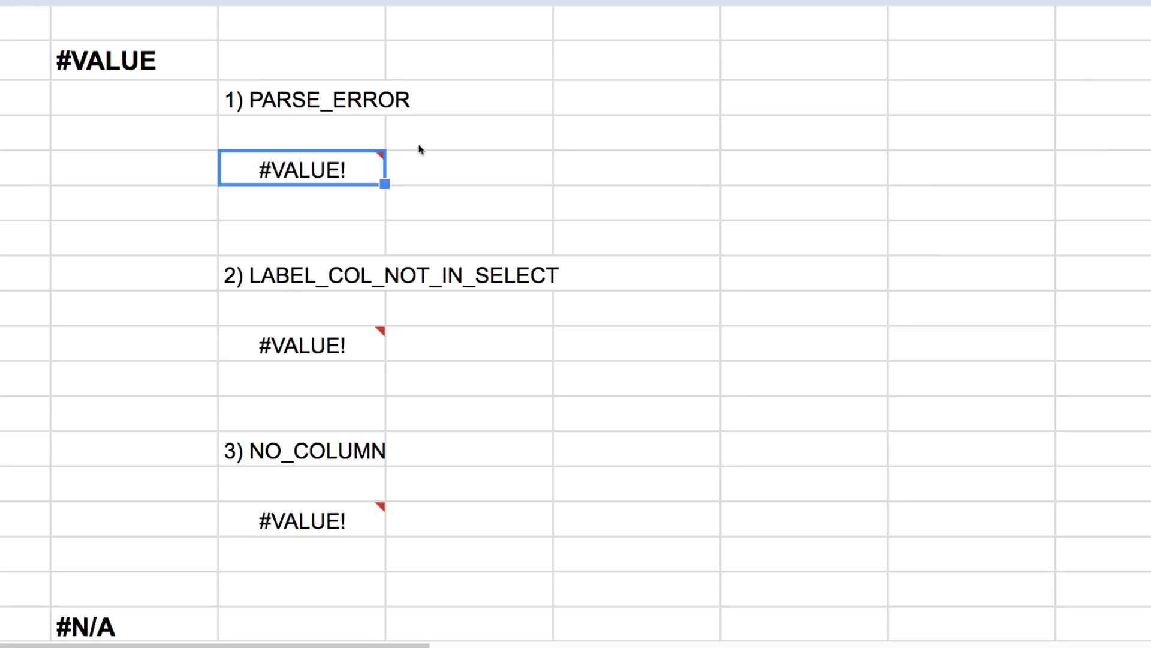
pyautogui.doubleClick(380, 176)
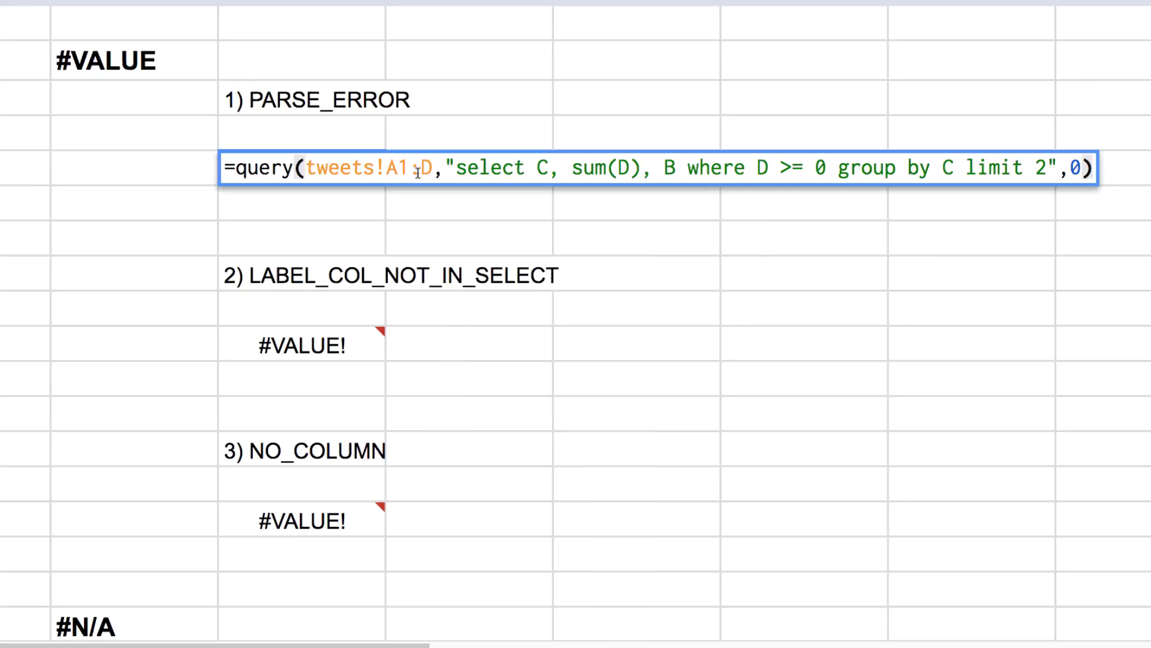
pyautogui.press('Right')
pyautogui.press('Right')
pyautogui.press('Right')
pyautogui.press('Right')
pyautogui.press('Right')
pyautogui.press('Right')
pyautogui.press('Right')
pyautogui.press('Right')
pyautogui.press('Right')
pyautogui.press('Right')
pyautogui.press('Right')
pyautogui.press('Right')
pyautogui.press('Right')
pyautogui.press('Right')
pyautogui.press('Right')
pyautogui.press('Right')
pyautogui.press('Right')
pyautogui.press('Right')
pyautogui.press('Right')
pyautogui.press('Right')
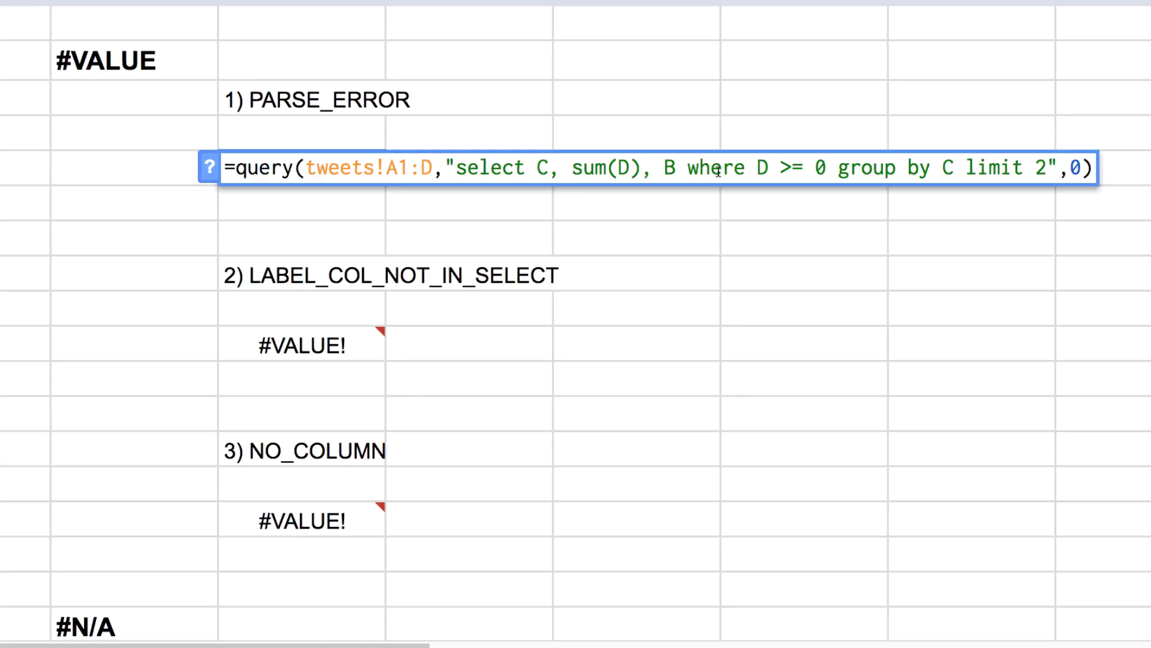
pyautogui.press('BackSpace')
pyautogui.press('BackSpace')
pyautogui.press('BackSpace')
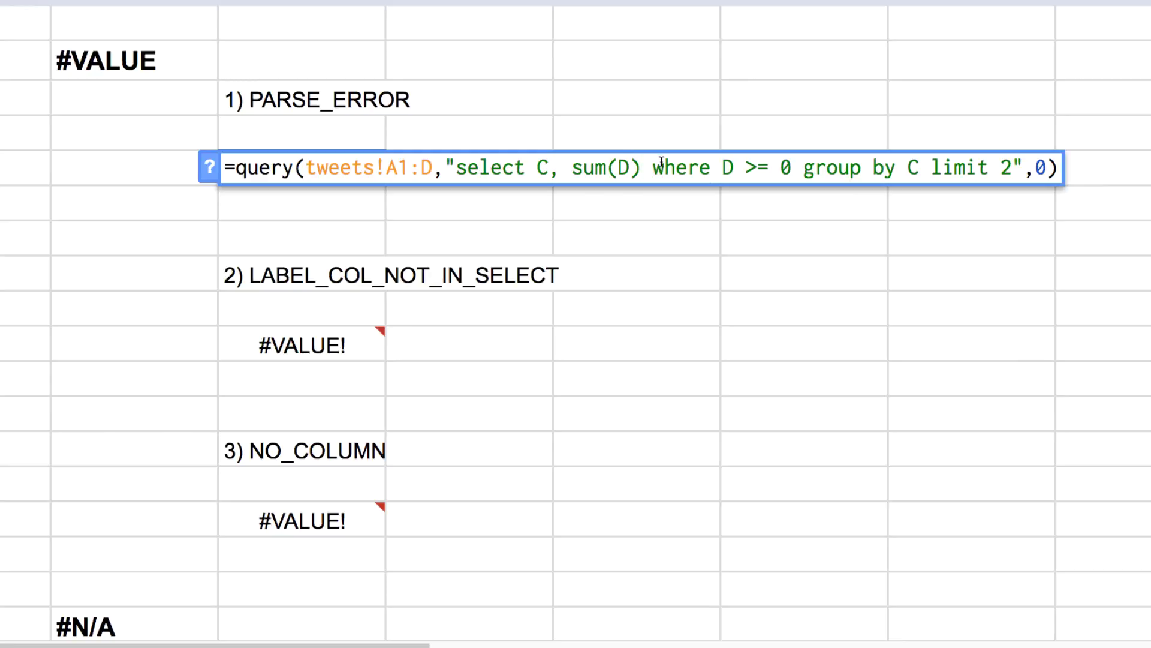
pyautogui.press('Return')
pyautogui.press('Up')
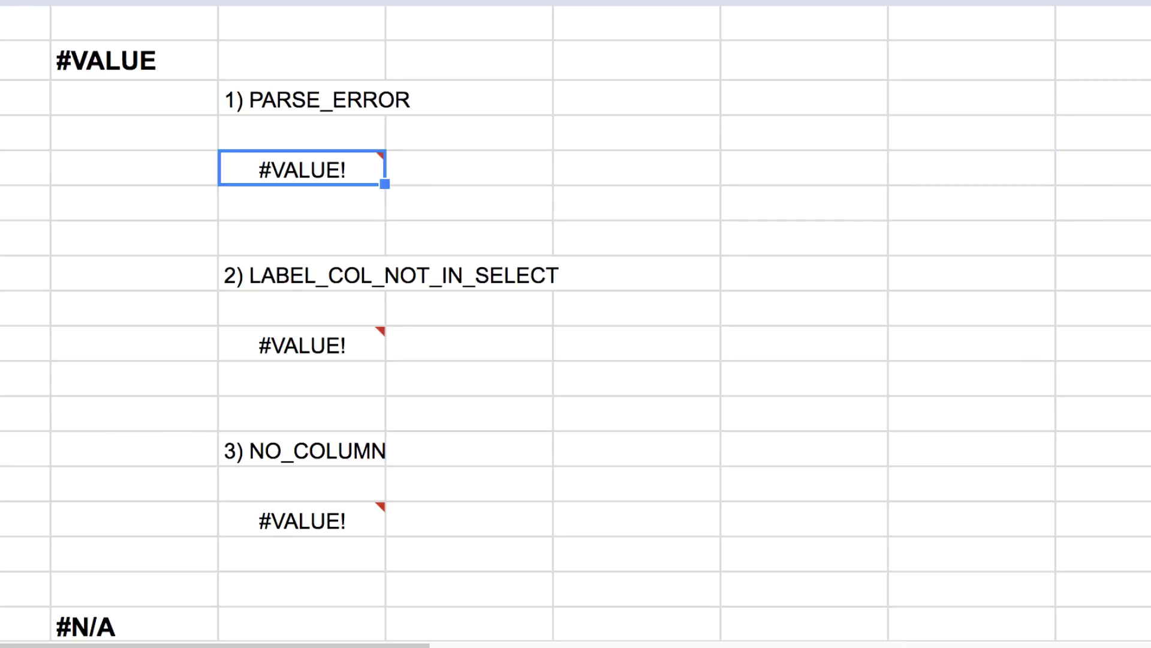
pyautogui.press('Return')
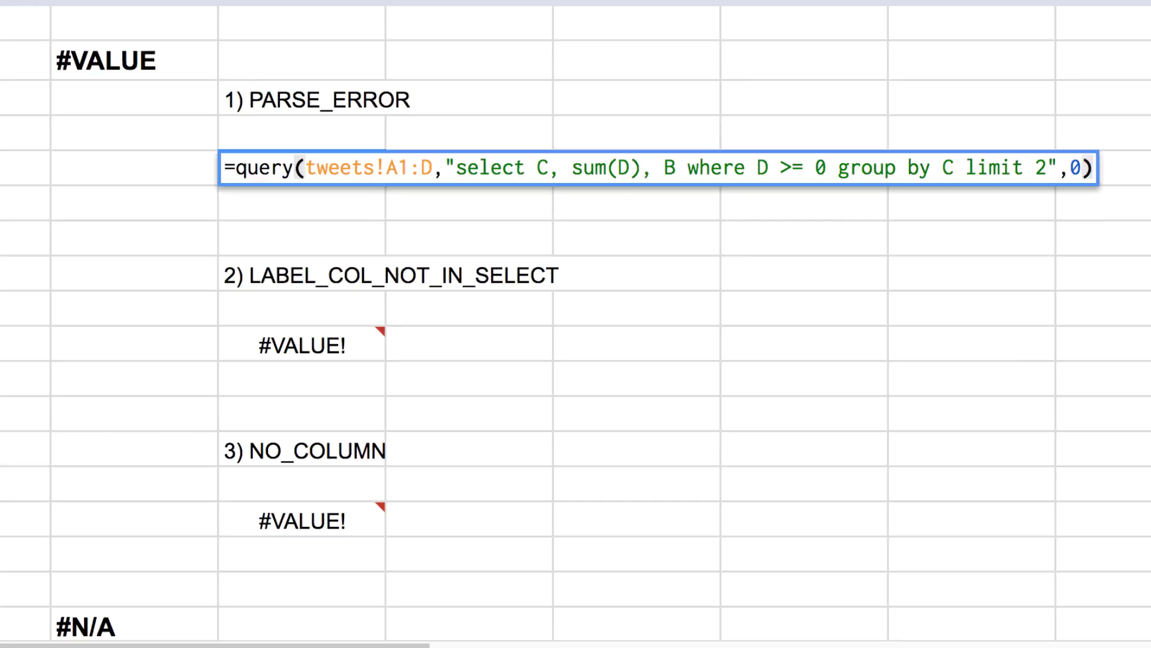
pyautogui.click(664, 168)
pyautogui.press('Right')
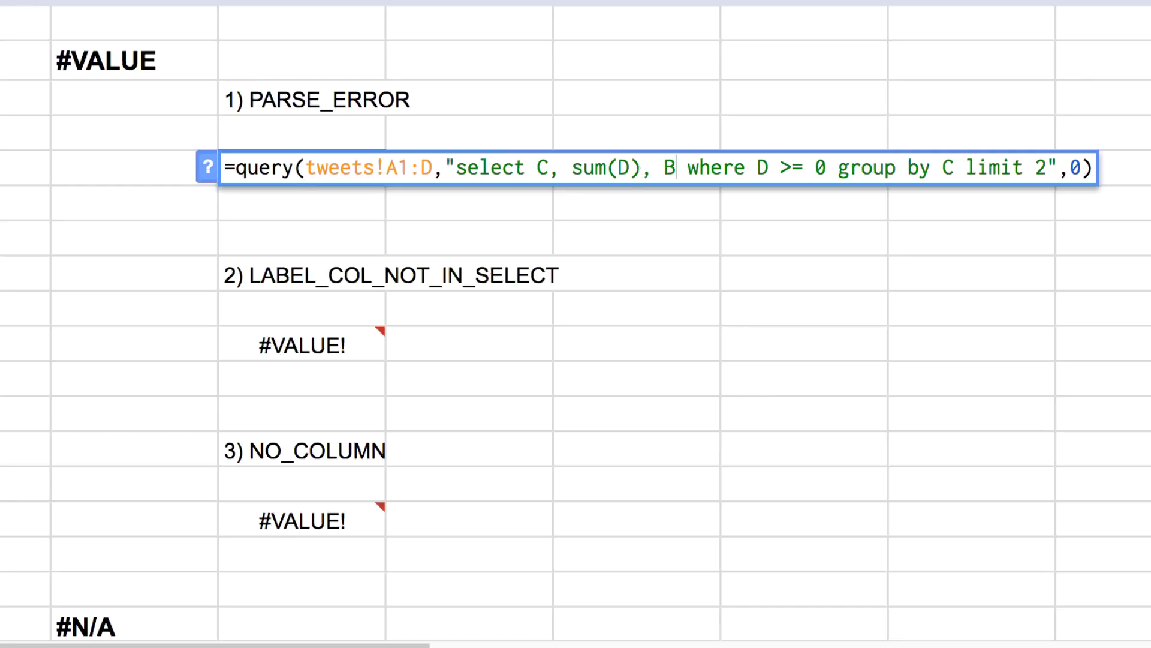
pyautogui.press('Right')
pyautogui.press('BackSpace')
pyautogui.press('Return')
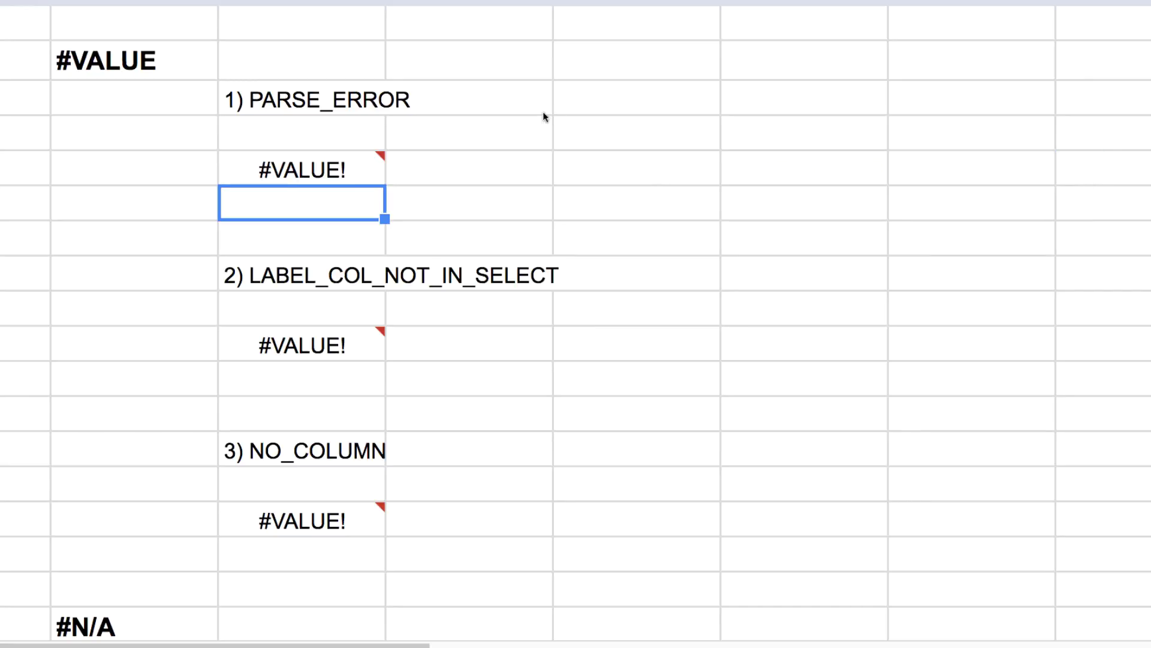
# - Read the parse error about the unexpected where, then reopen and exit the formula unchanged
pyautogui.moveTo(376, 162)
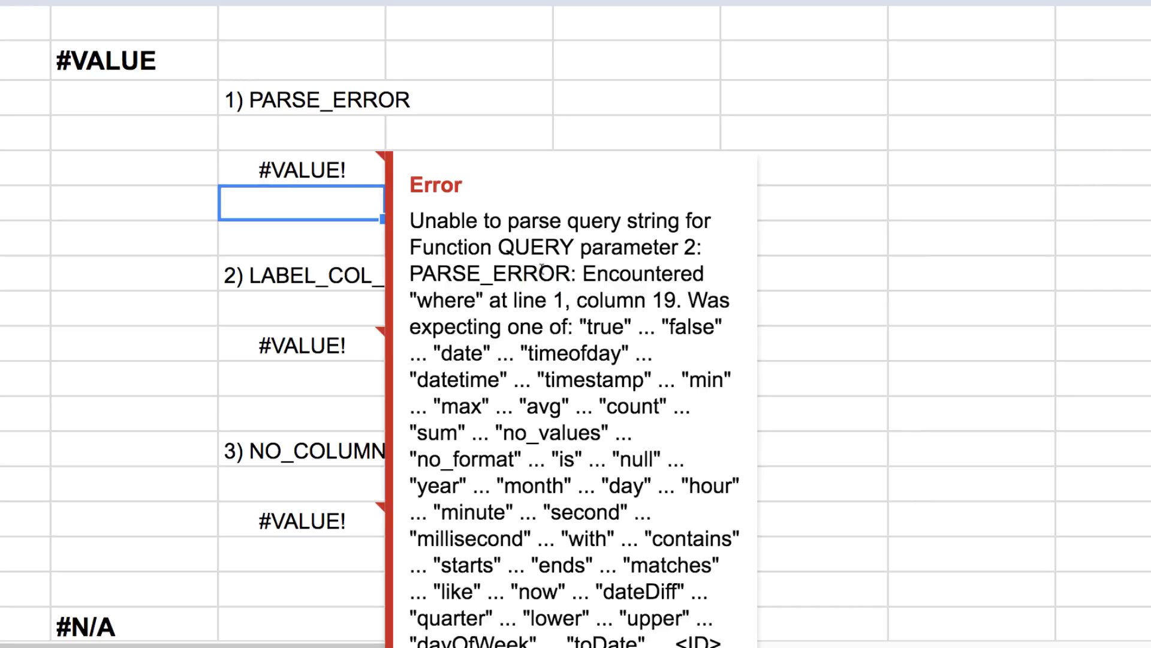
pyautogui.moveTo(476, 292); pyautogui.dragTo(418, 295)
pyautogui.doubleClick(303, 169)
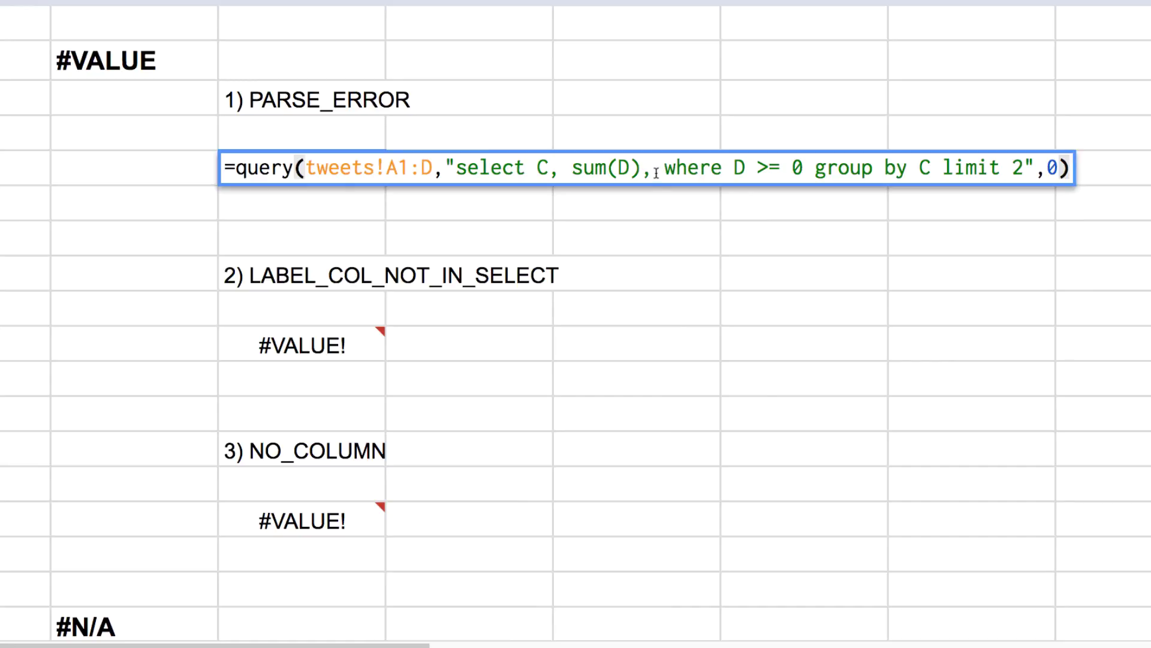
pyautogui.press('Return')
# - Open the LABEL_COL_NOT_IN_SELECT formula and highlight its label sum(C) clause
pyautogui.scroll(-3, 587, 216)
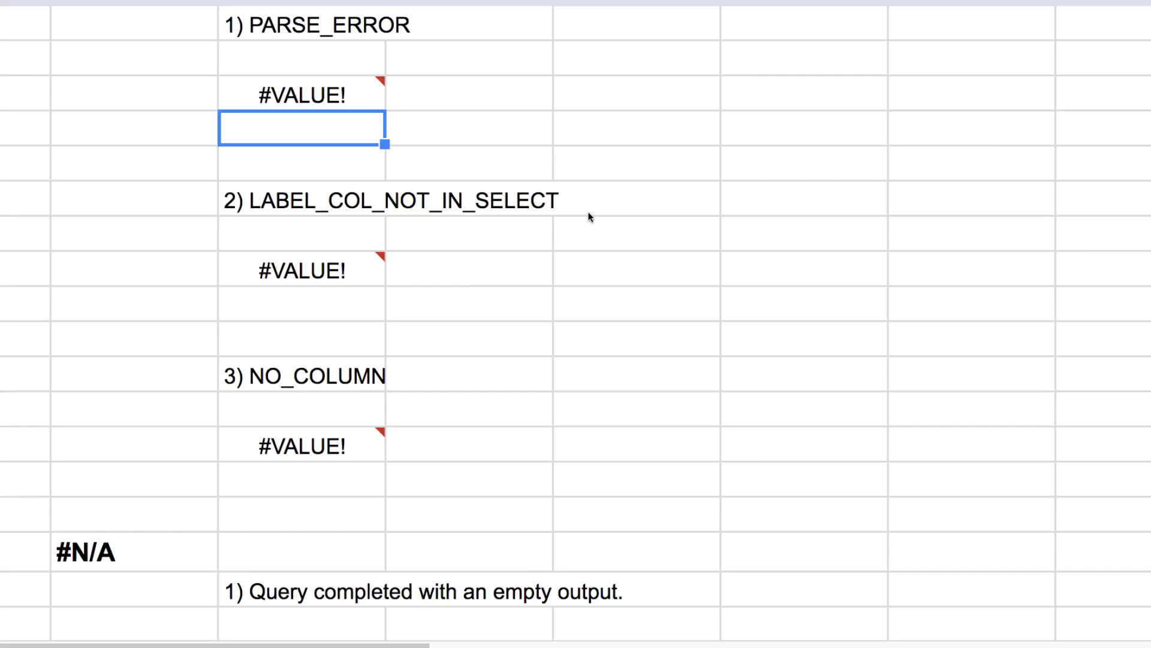
pyautogui.moveTo(366, 239)
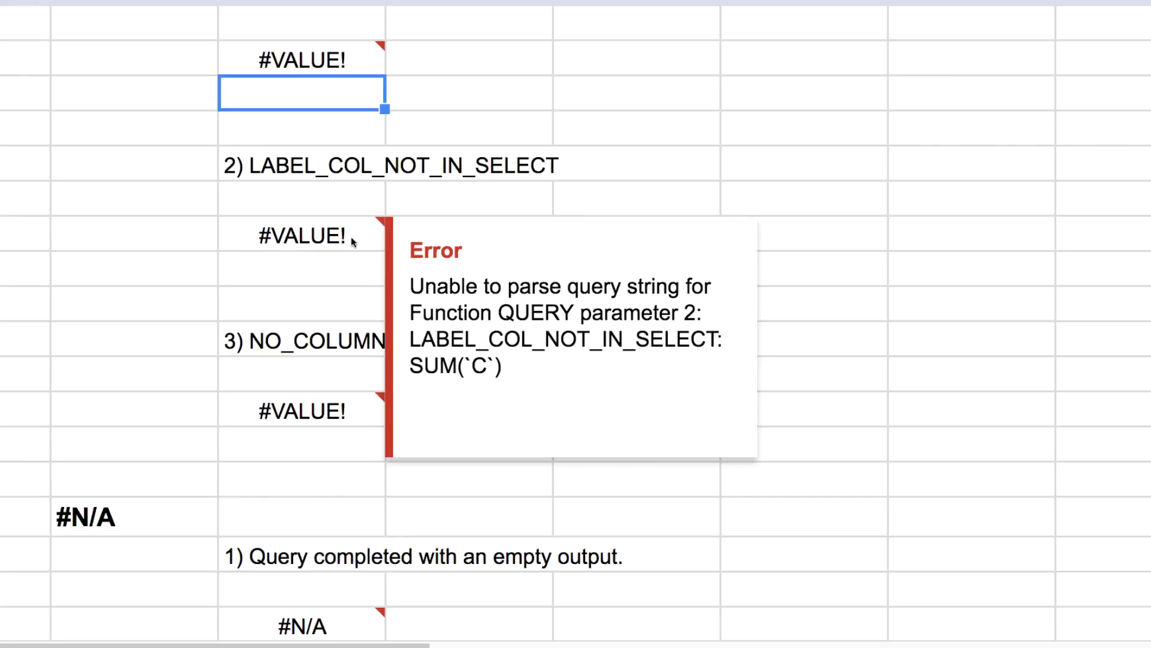
pyautogui.click(326, 237)
pyautogui.doubleClick(327, 238)
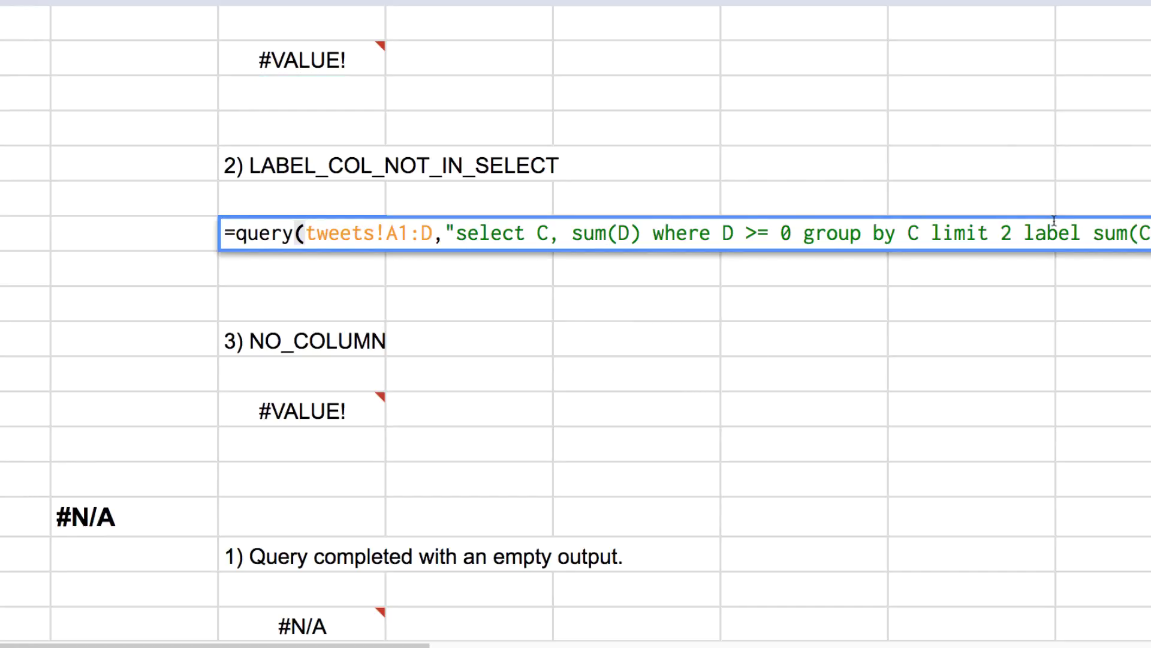
pyautogui.moveTo(1148, 233); pyautogui.dragTo(1092, 233)
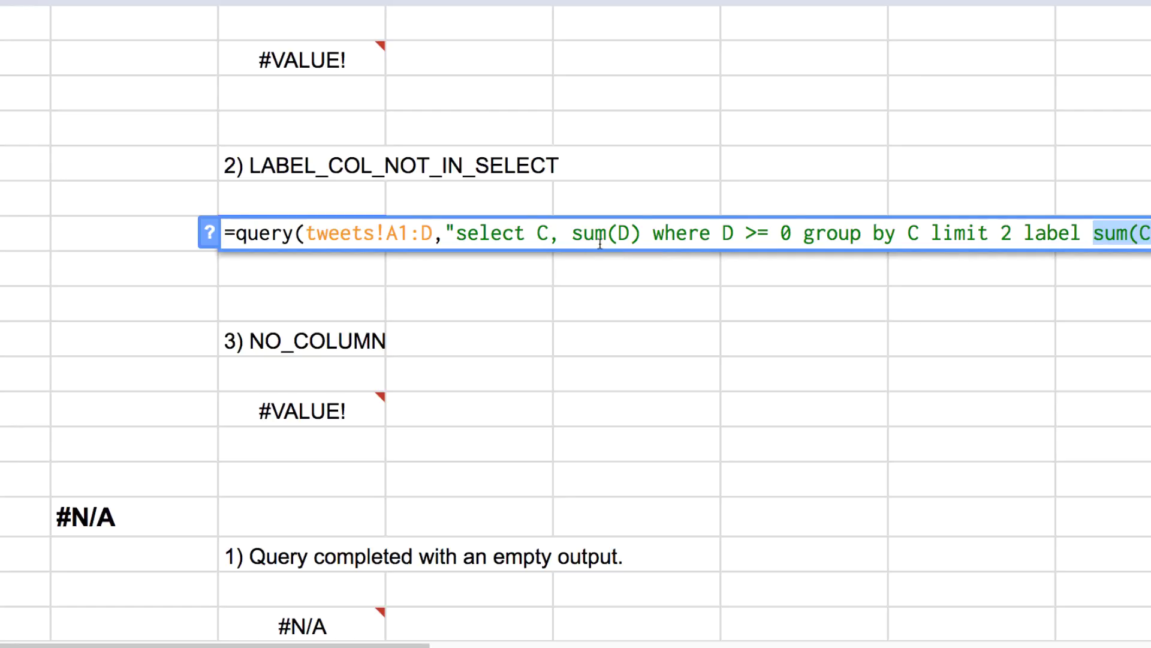
# - Change label sum(C) to sum(D), showing GrowthHackers 4 and SeanEllis 0, then undo
pyautogui.click(630, 234)
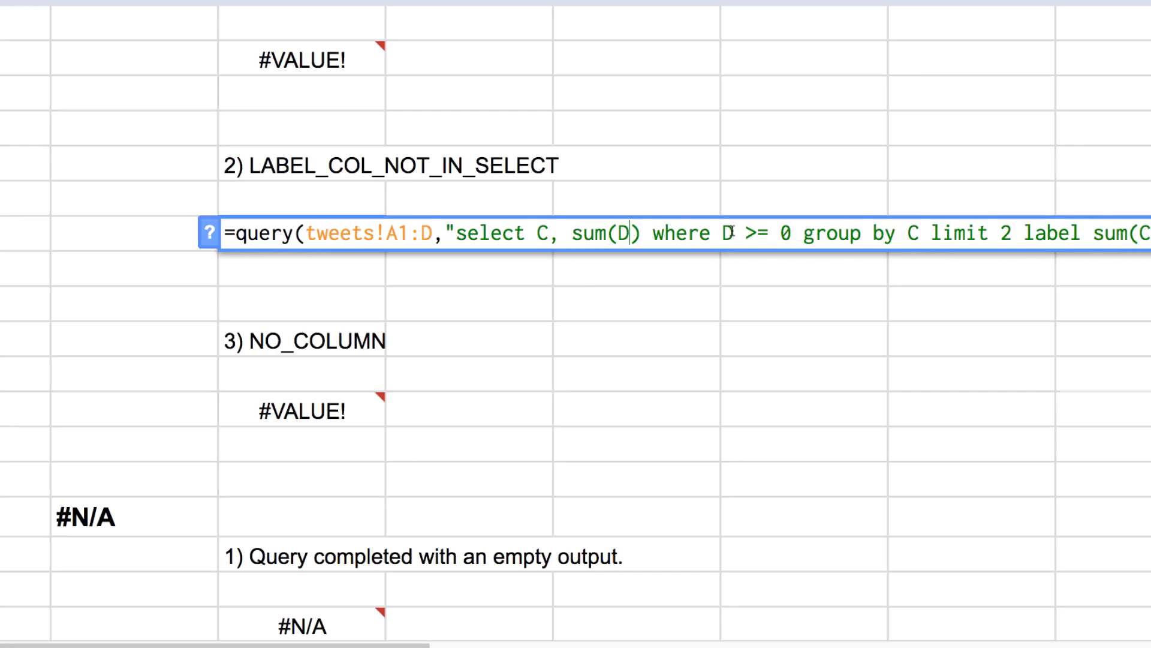
pyautogui.press('BackSpace')
pyautogui.write('C')
pyautogui.press('BackSpace')
pyautogui.write('D')
pyautogui.press('BackSpace')
pyautogui.write('D')
pyautogui.press('Return')
pyautogui.press('Up')
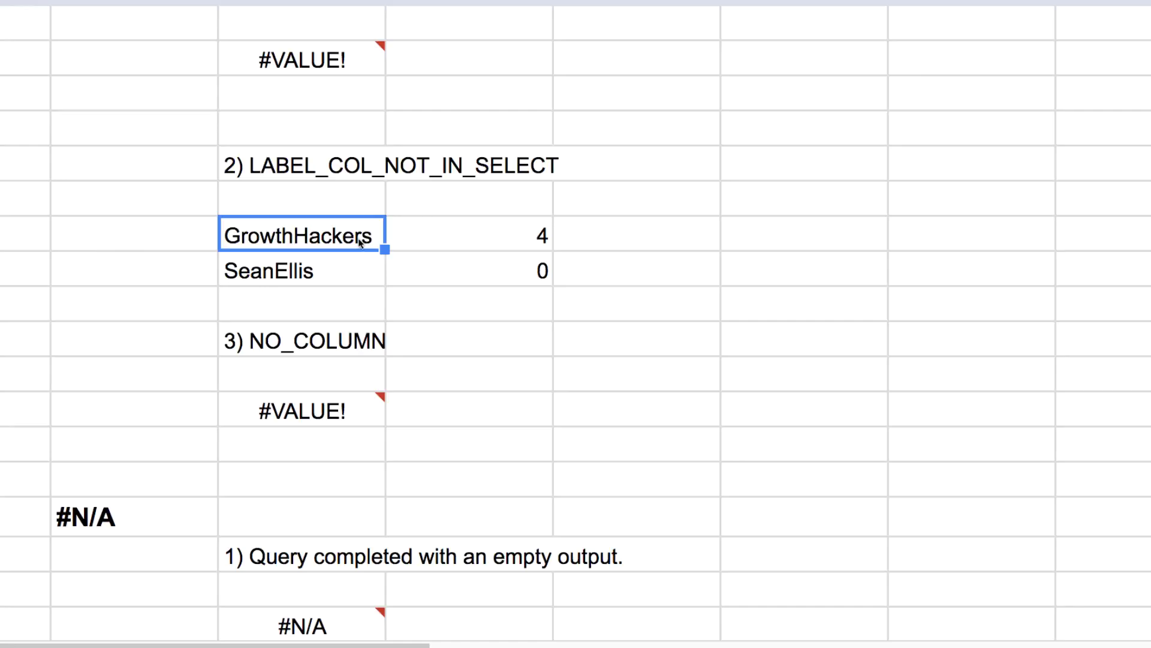
pyautogui.hotkey('ctrl', 'z')
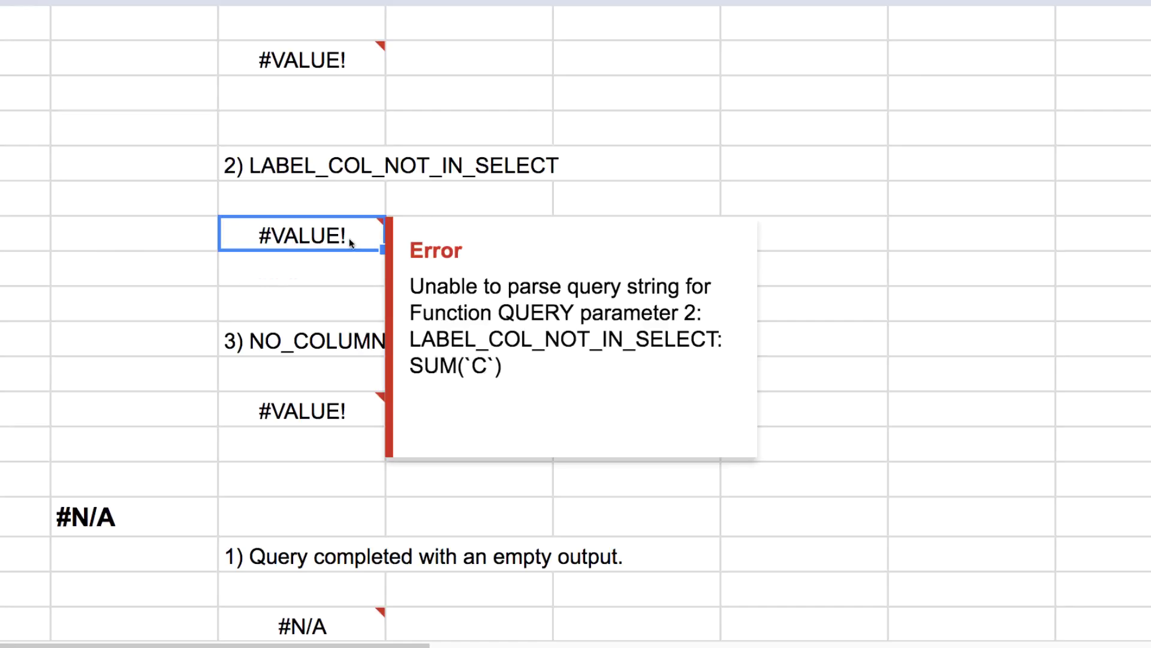
# - Open the NO_COLUMN formula and highlight its sum(D) clause
pyautogui.moveTo(296, 413)
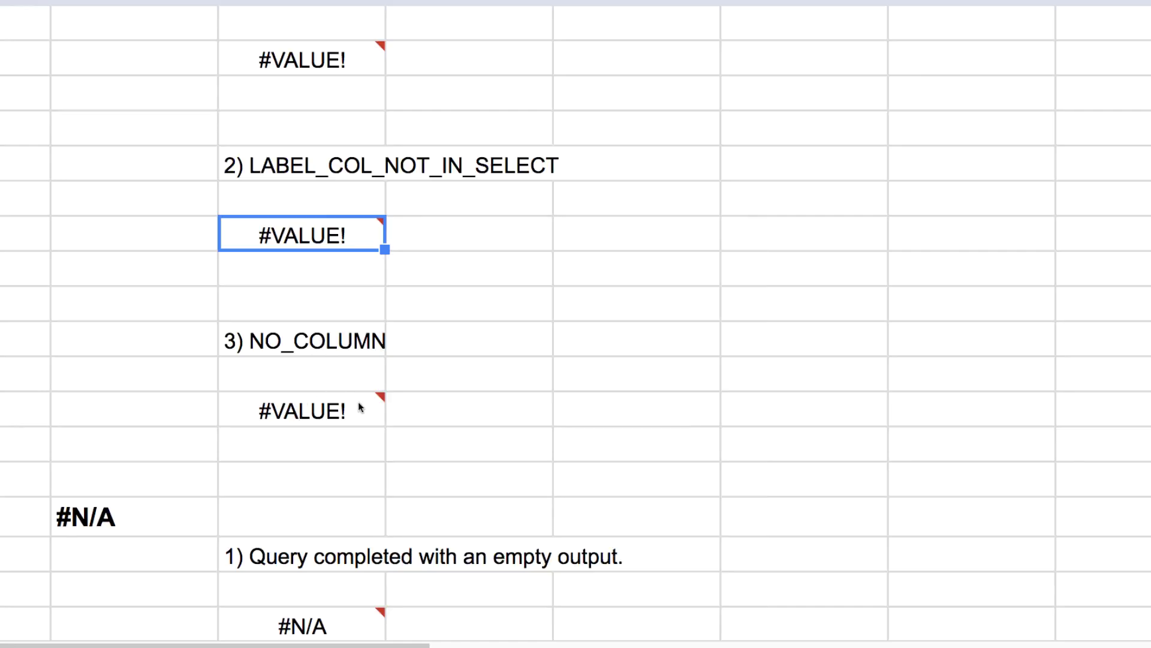
pyautogui.moveTo(365, 430)
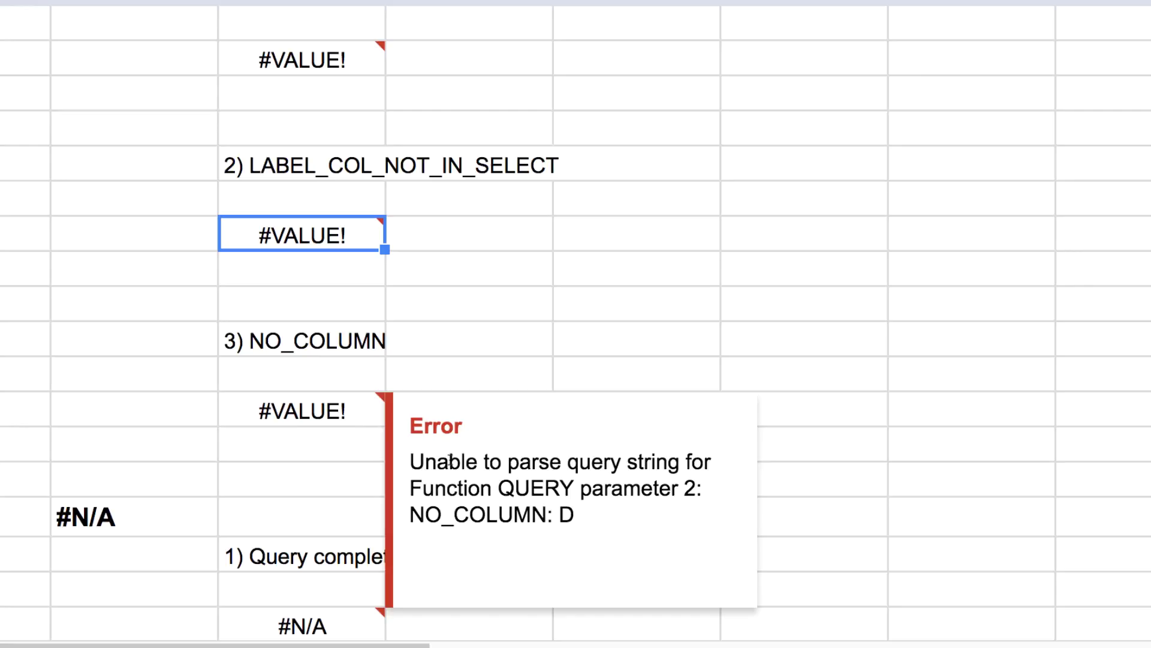
pyautogui.click(358, 408)
pyautogui.doubleClick(358, 407)
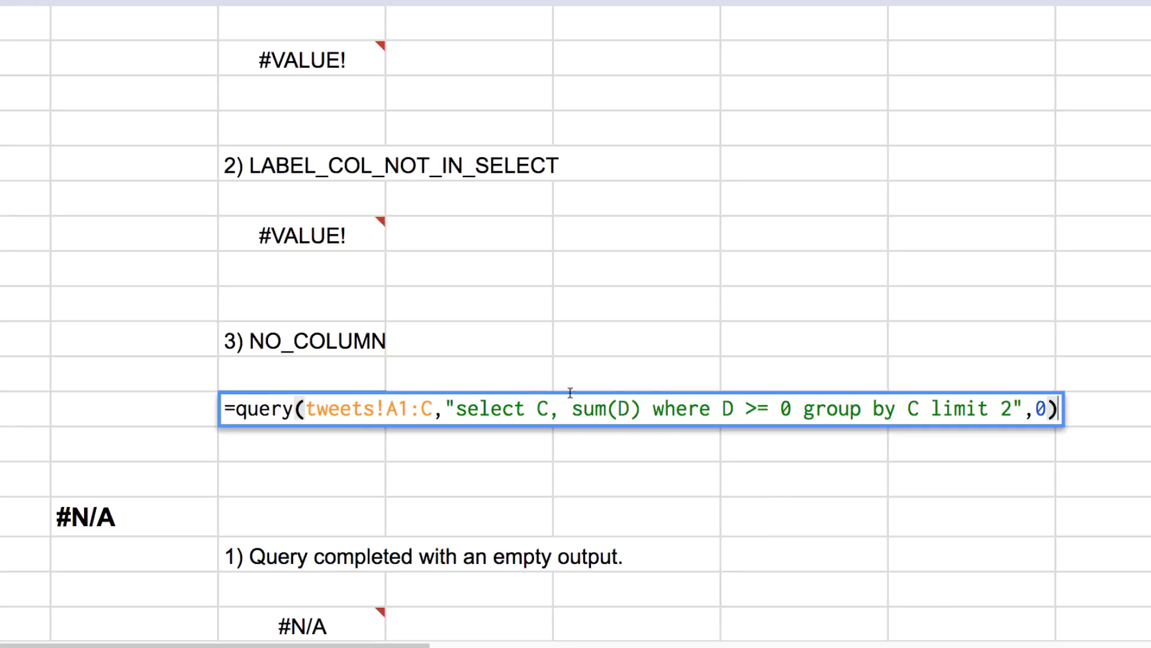
pyautogui.moveTo(573, 409); pyautogui.dragTo(641, 408)
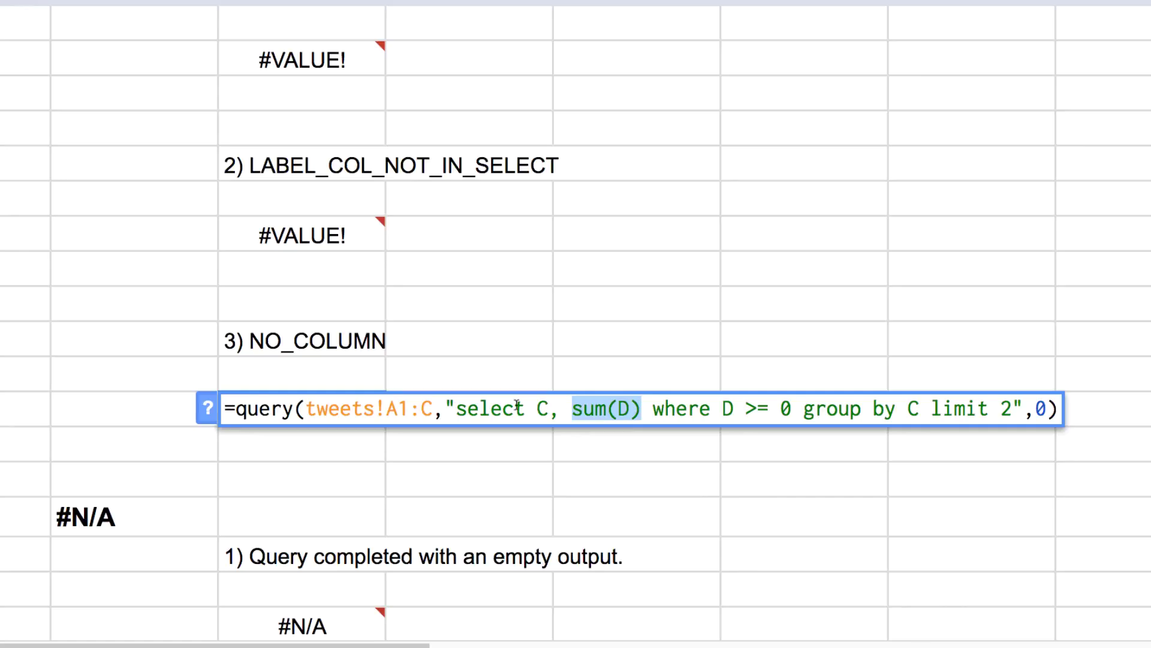
pyautogui.click(608, 407)
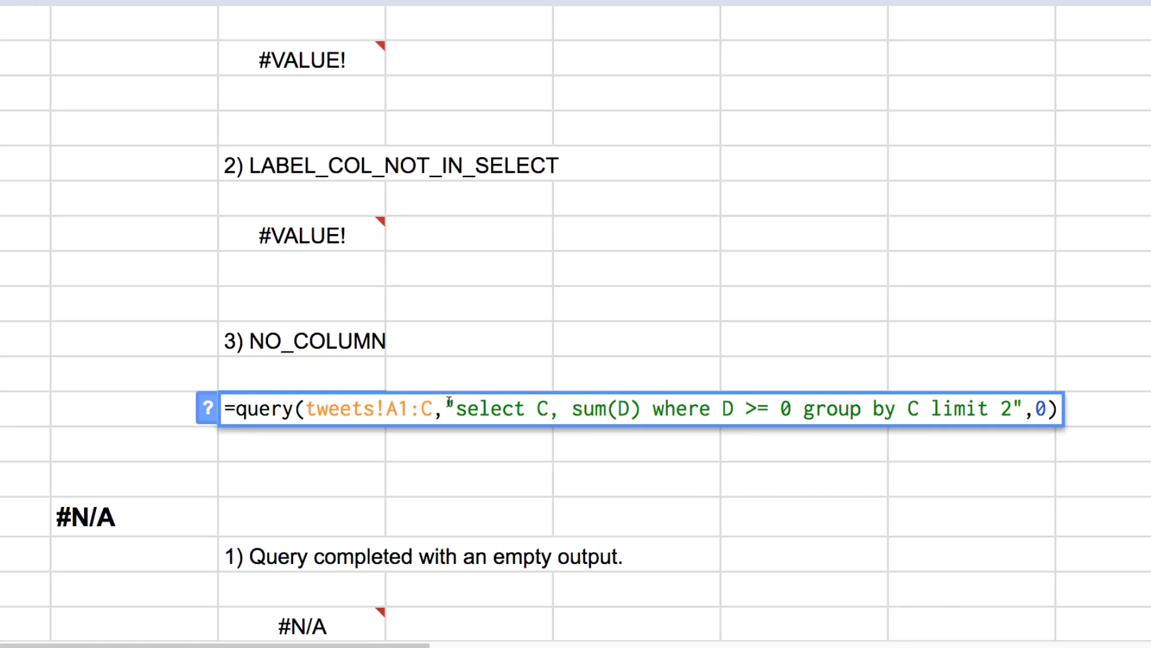
# - Widen the range from tweets!A1:C to A1:D to get results, then undo to restore #VALUE!
pyautogui.click(385, 414)
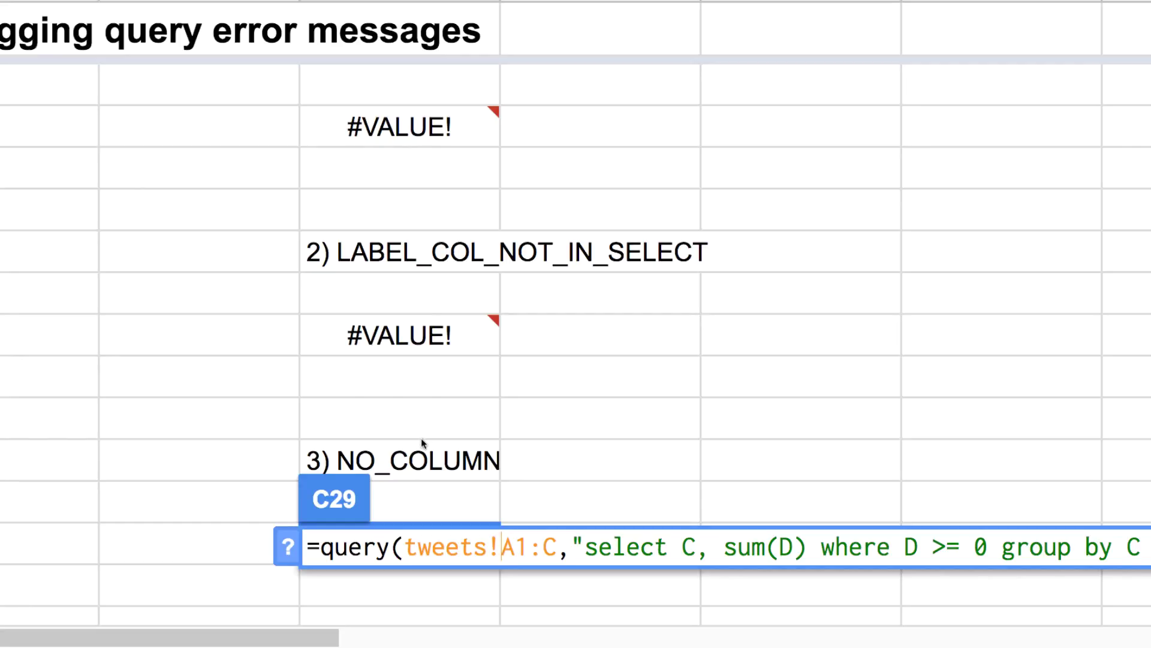
pyautogui.click(557, 546)
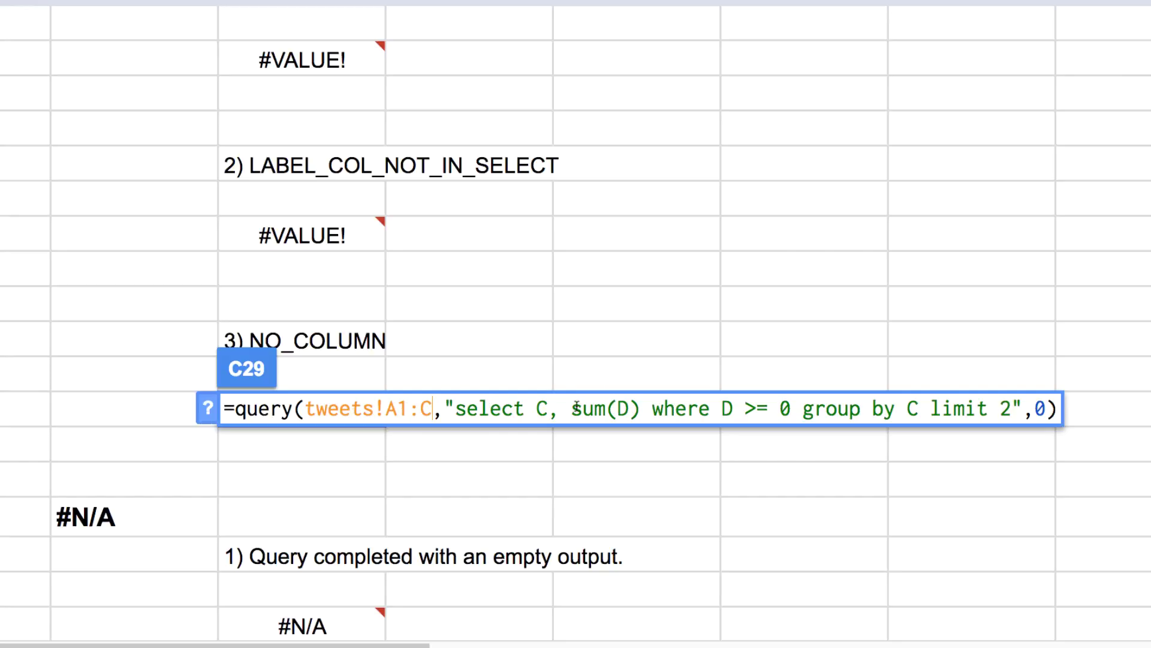
pyautogui.press('BackSpace')
pyautogui.write('D')
pyautogui.press('Return')
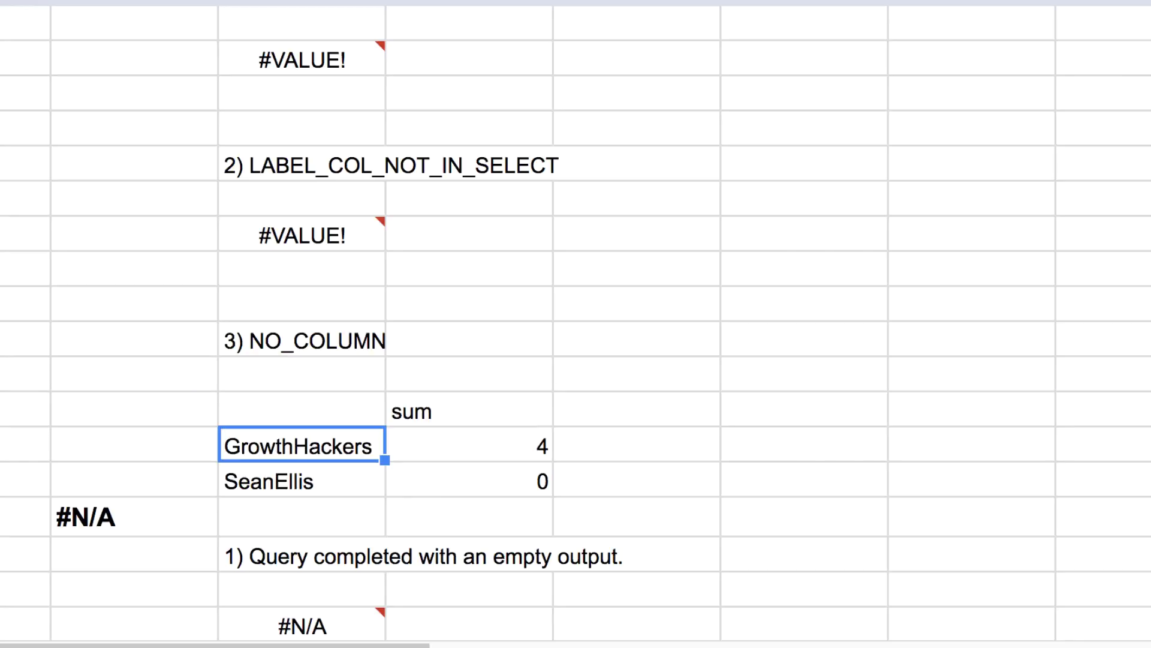
pyautogui.click(302, 409)
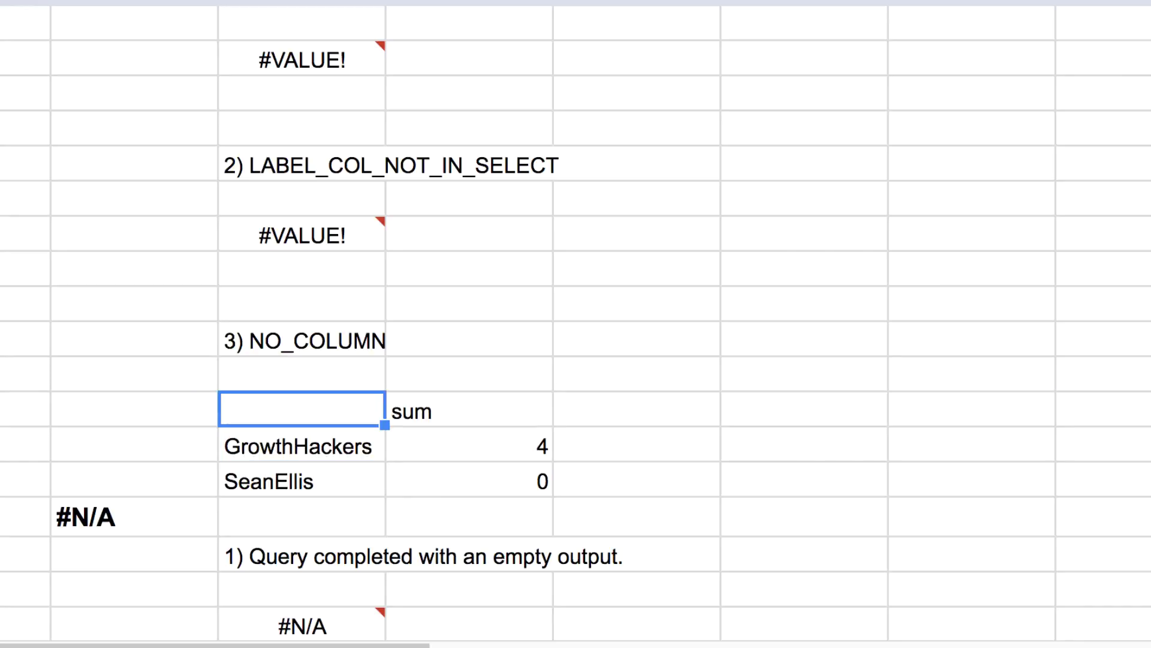
pyautogui.hotkey('ctrl', 'z')
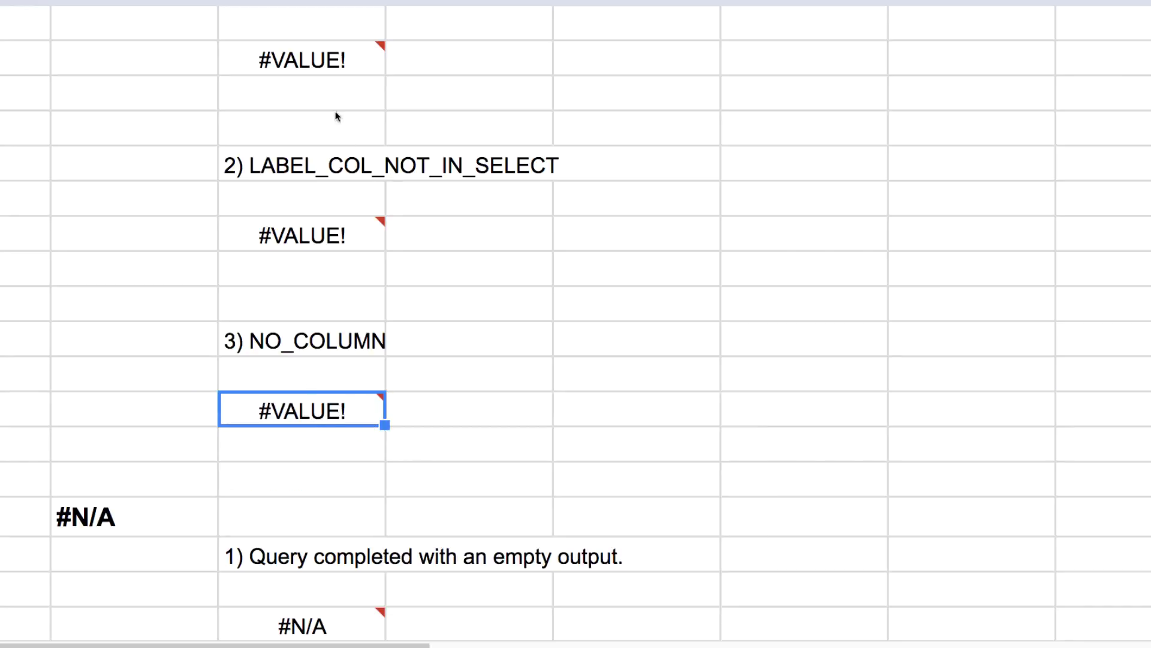
# - Reopen the PARSE_ERROR formula, select all its text, and close it unchanged
pyautogui.doubleClick(318, 67)
pyautogui.hotkey('ctrl', 'a')
pyautogui.hotkey('ctrl', 'c')
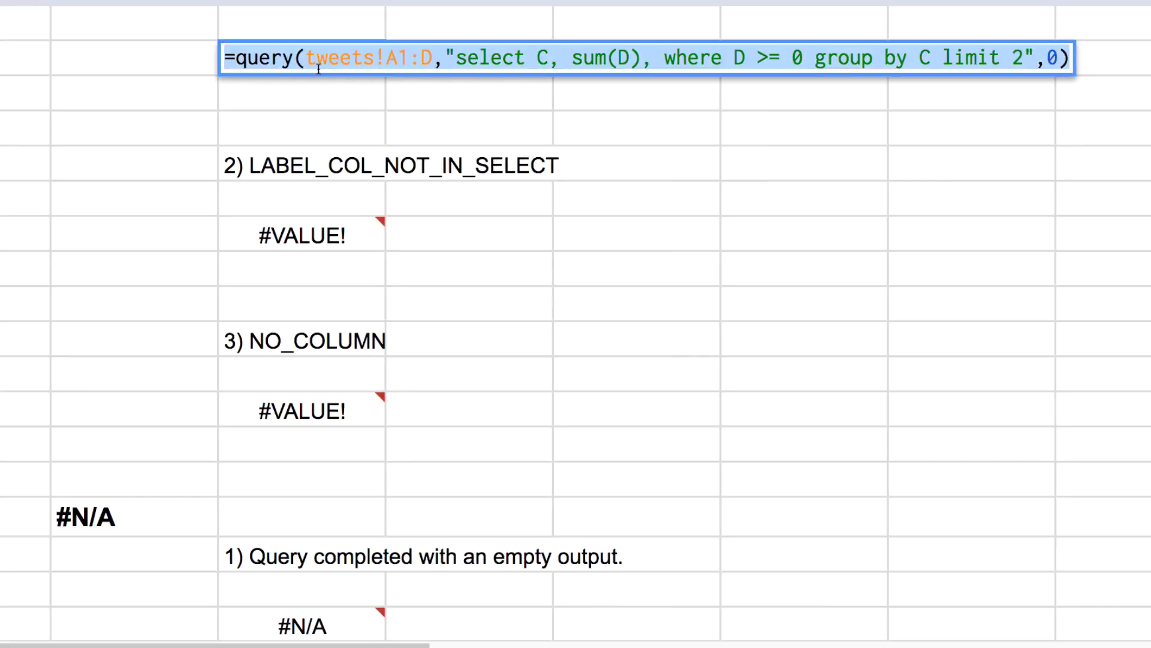
pyautogui.press('Return')
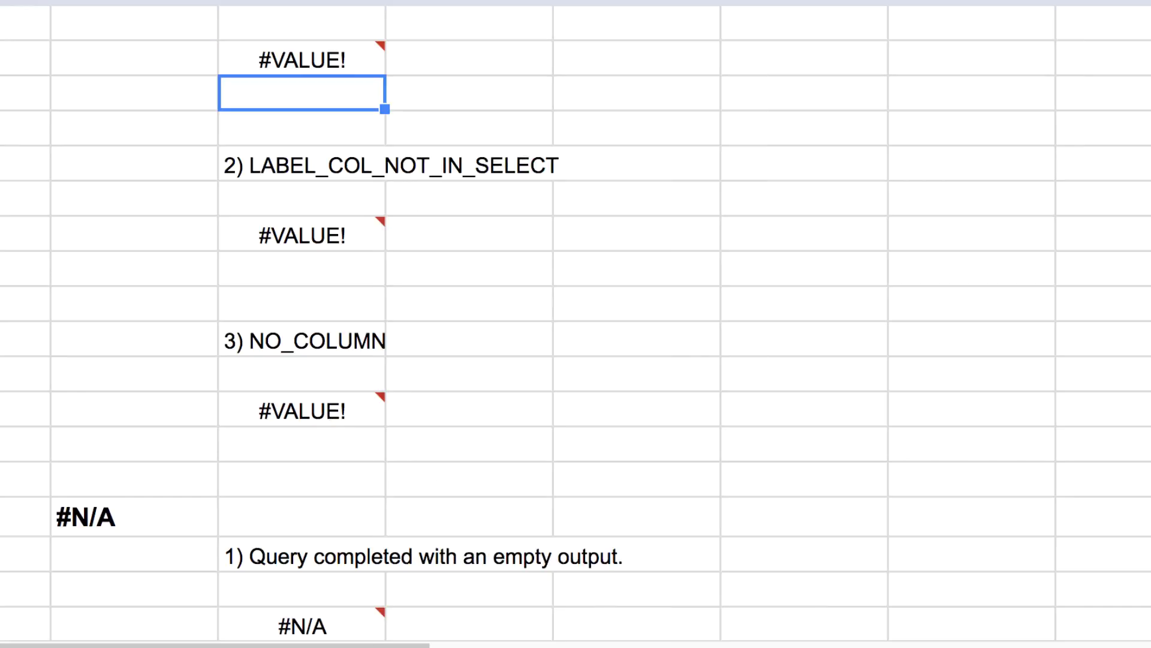
# - Insert two blank rows above the #N/A section and enter the label '4)' in column C
pyautogui.moveTo(2, 444); pyautogui.dragTo(1, 479)
pyautogui.rightClick(1, 444)
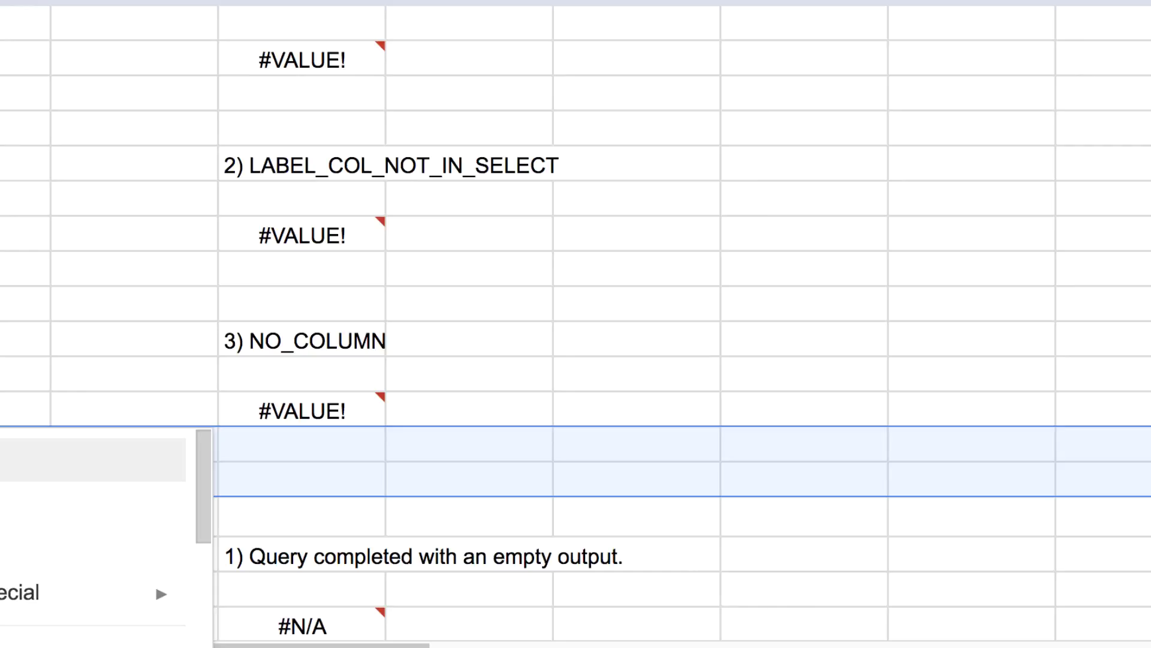
pyautogui.click(60, 643)
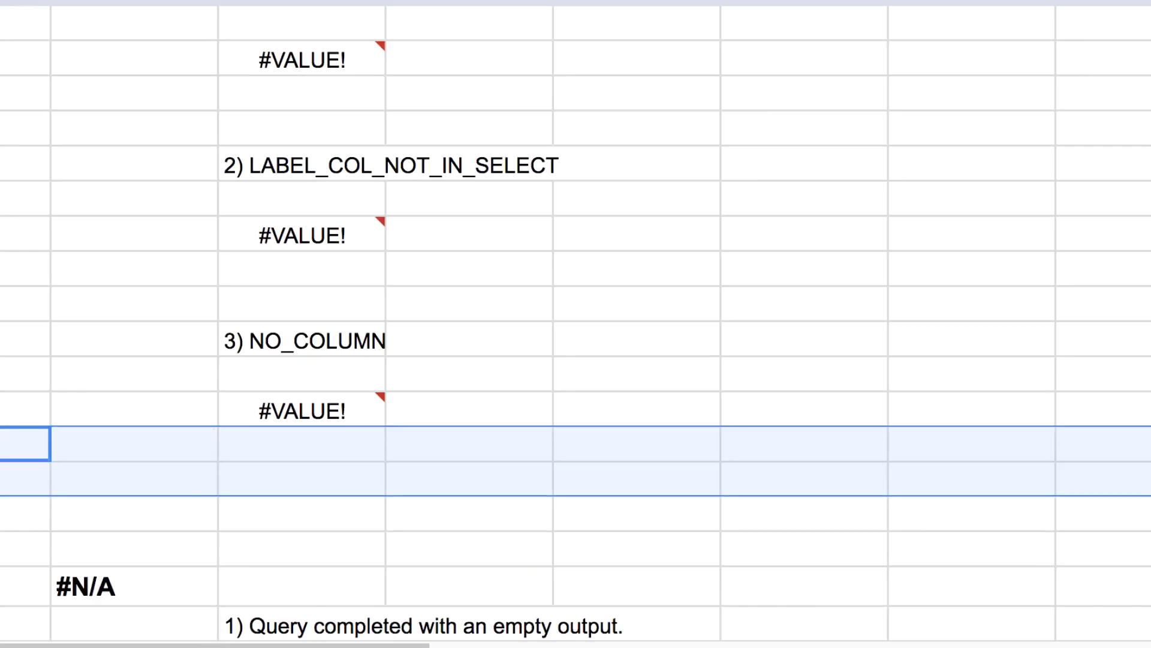
pyautogui.click(135, 409)
pyautogui.press('Down')
pyautogui.press('Down')
pyautogui.press('Right')
pyautogui.write('4)')
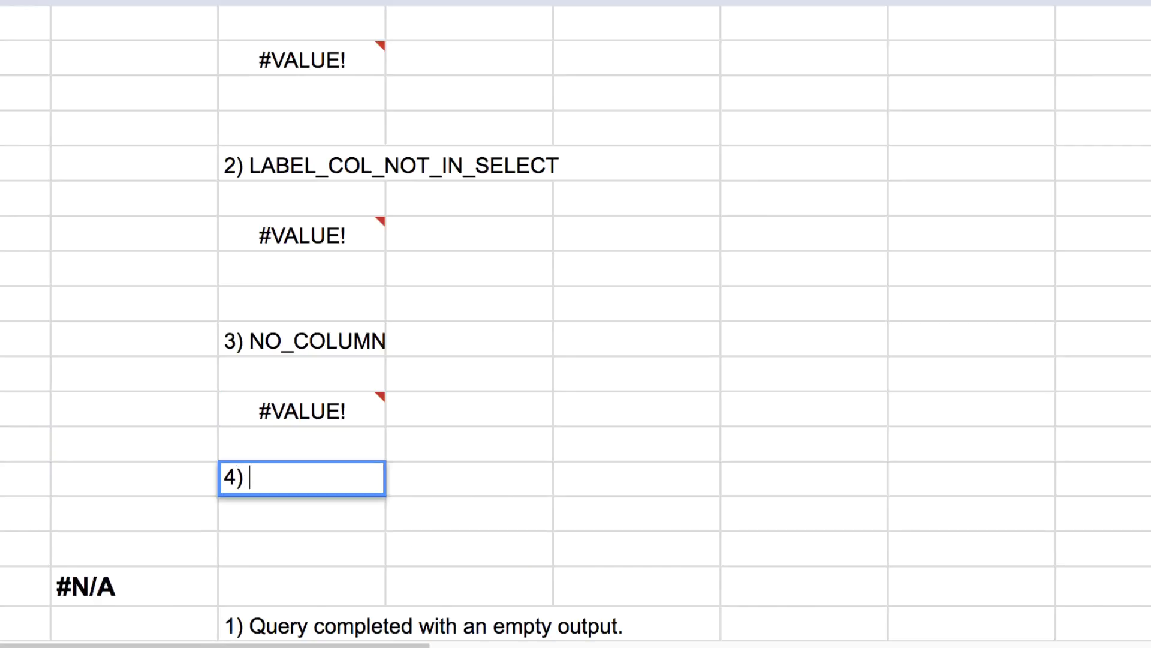
pyautogui.press('Return')
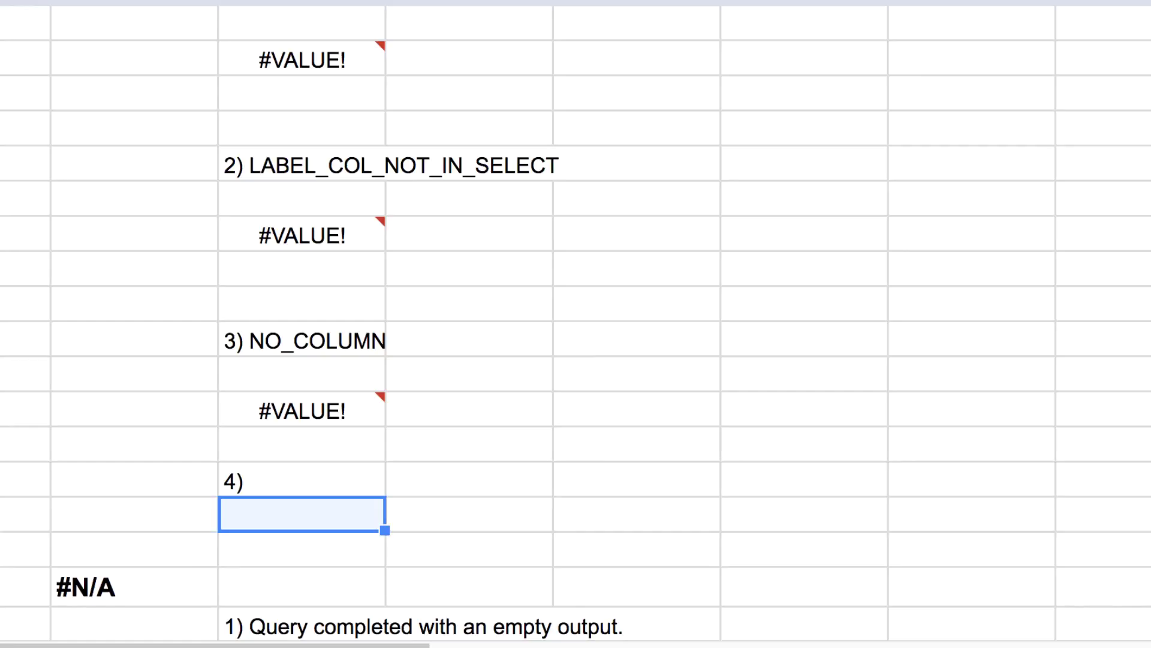
# - Insert another blank row below and paste the prepared QUERY formula into its empty cell
pyautogui.hotkey('shift', 'space')
pyautogui.hotkey('shift', 'F10')
pyautogui.press('Return')
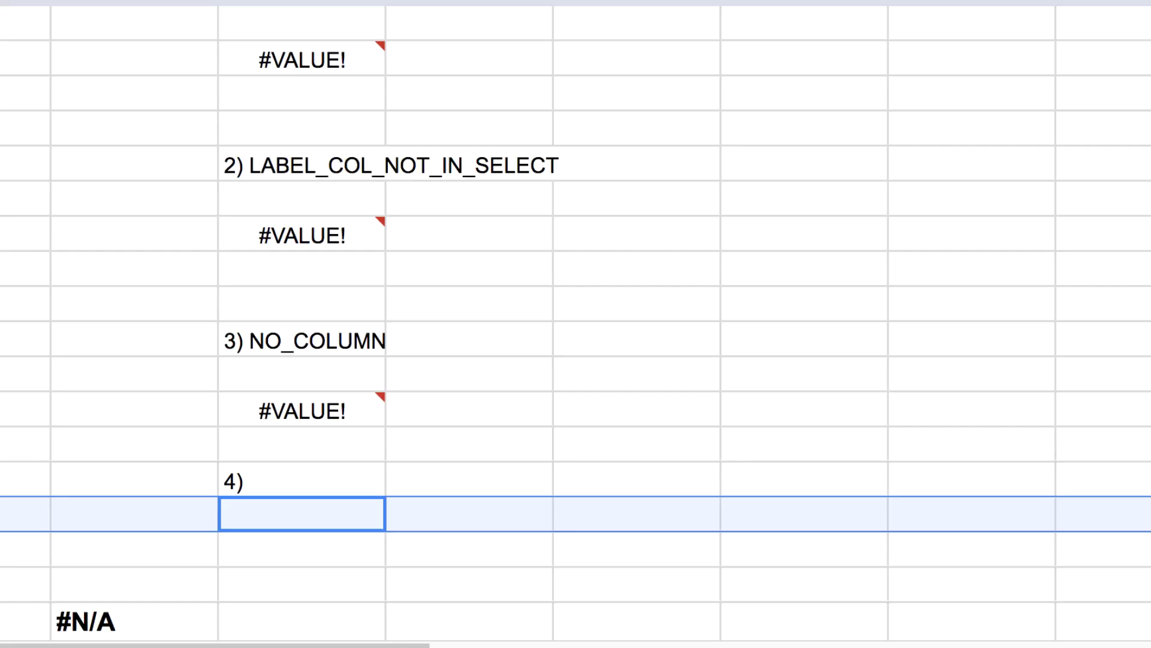
pyautogui.click(302, 548)
pyautogui.press('Return')
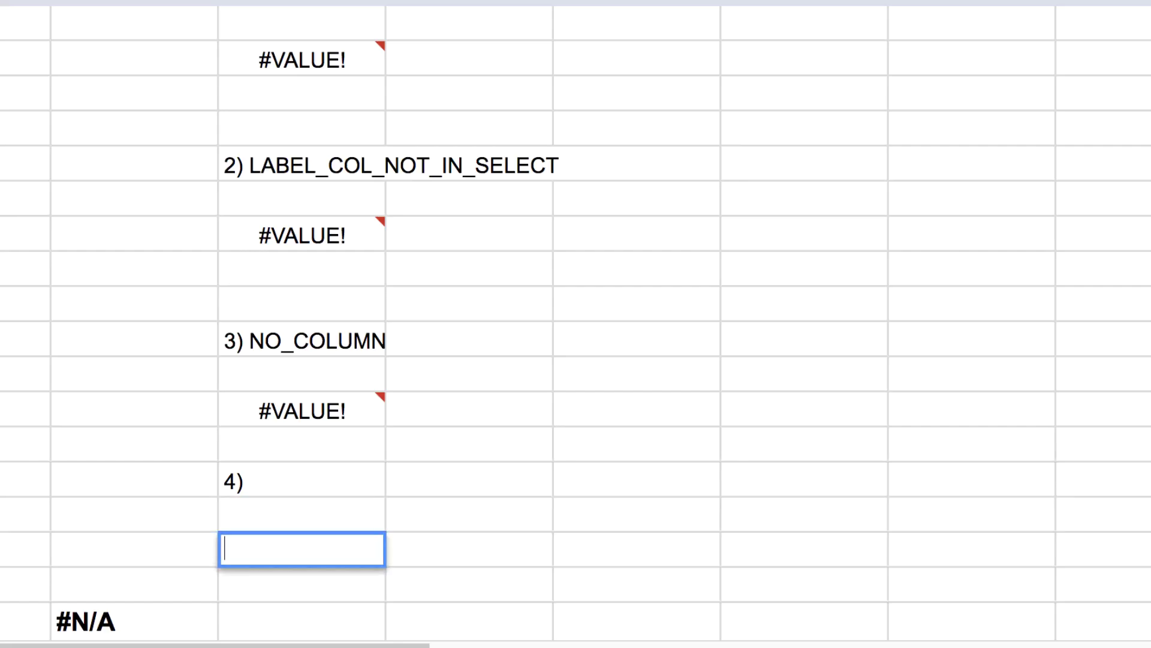
pyautogui.hotkey('ctrl', 'v')
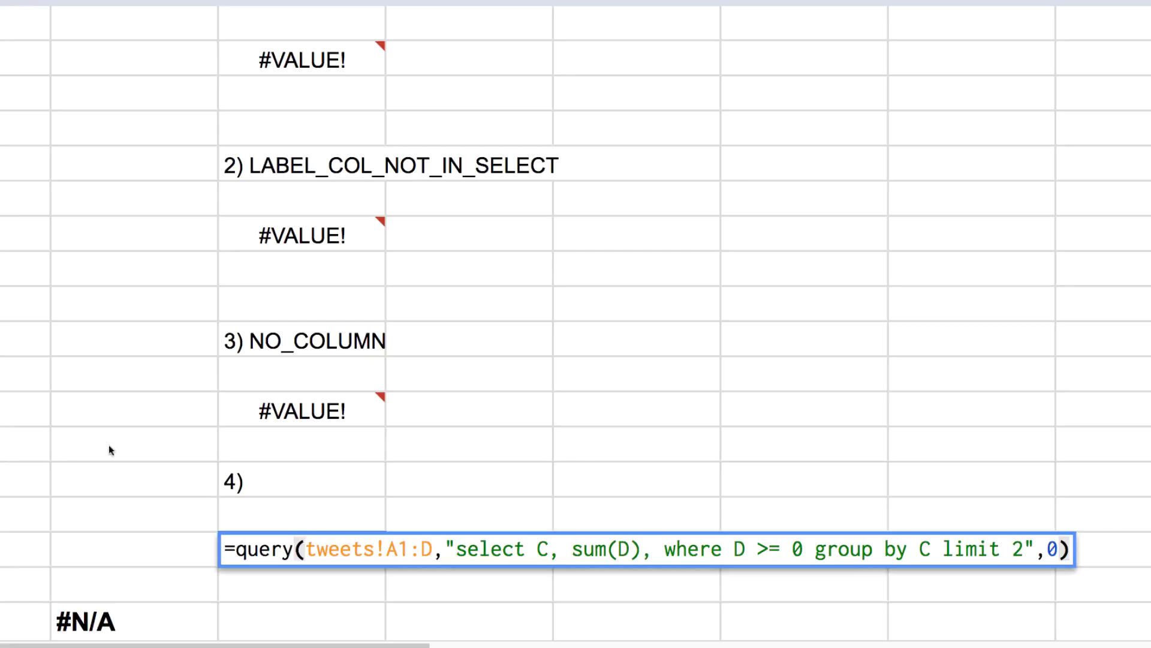
# - Add B to the select list so the query selects C, B and sum(D)
pyautogui.click(645, 549)
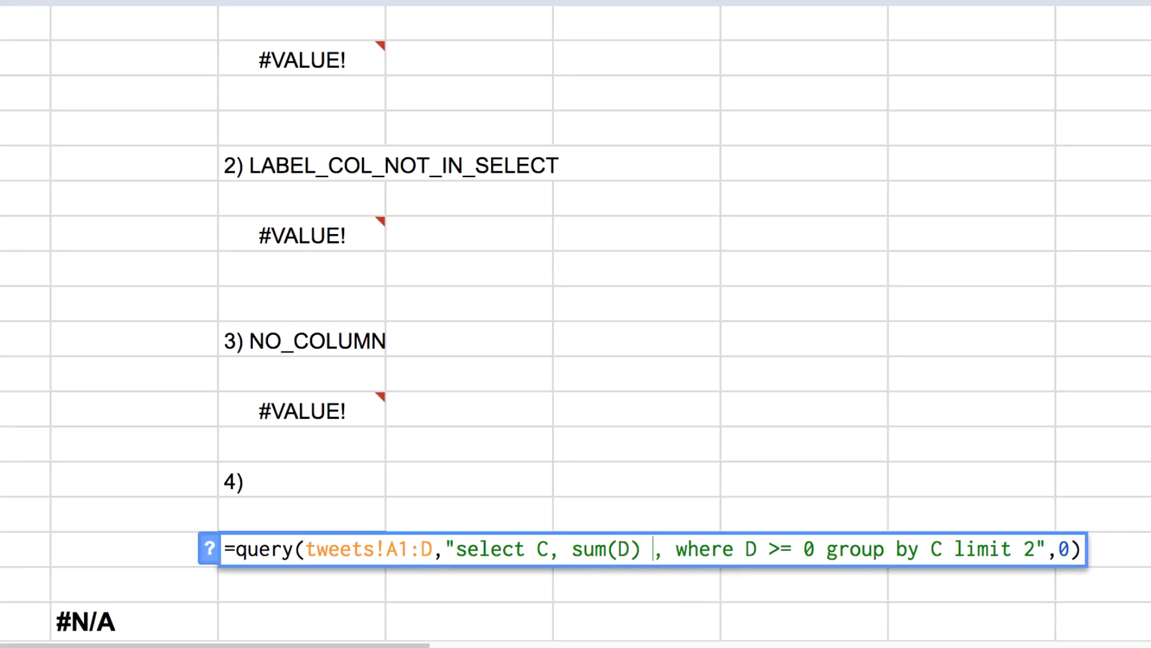
pyautogui.press('BackSpace')
pyautogui.press('Left')
pyautogui.press('Left')
pyautogui.press('Left')
pyautogui.press('Left')
pyautogui.press('Left')
pyautogui.press('Left')
pyautogui.press('Left')
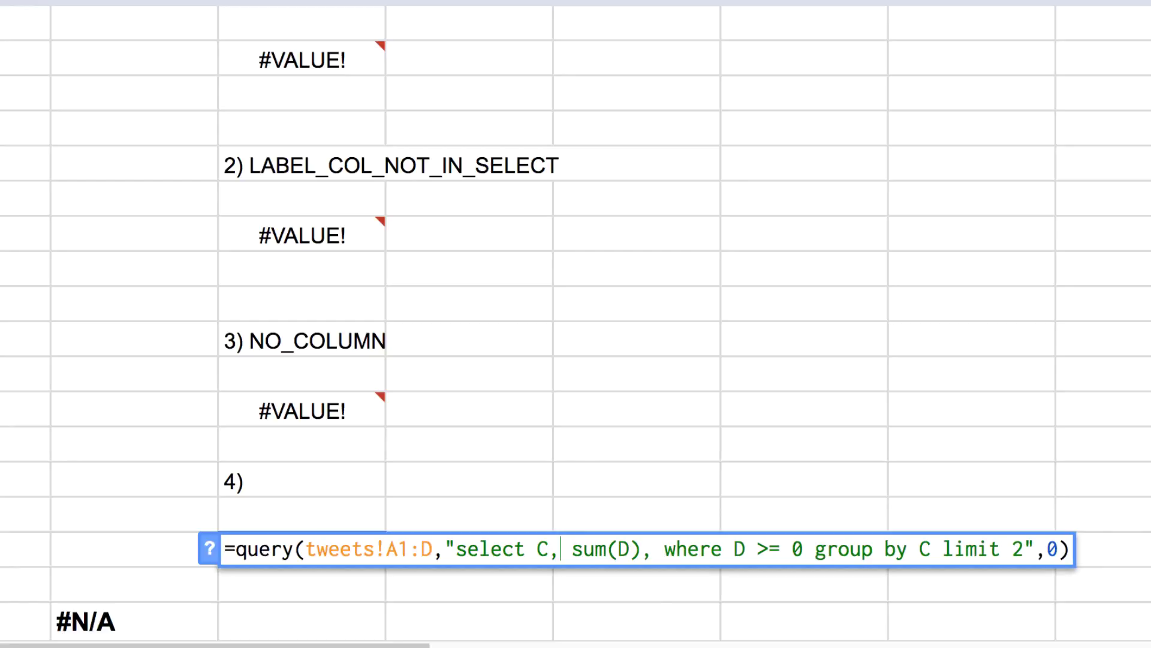
pyautogui.write('B,')
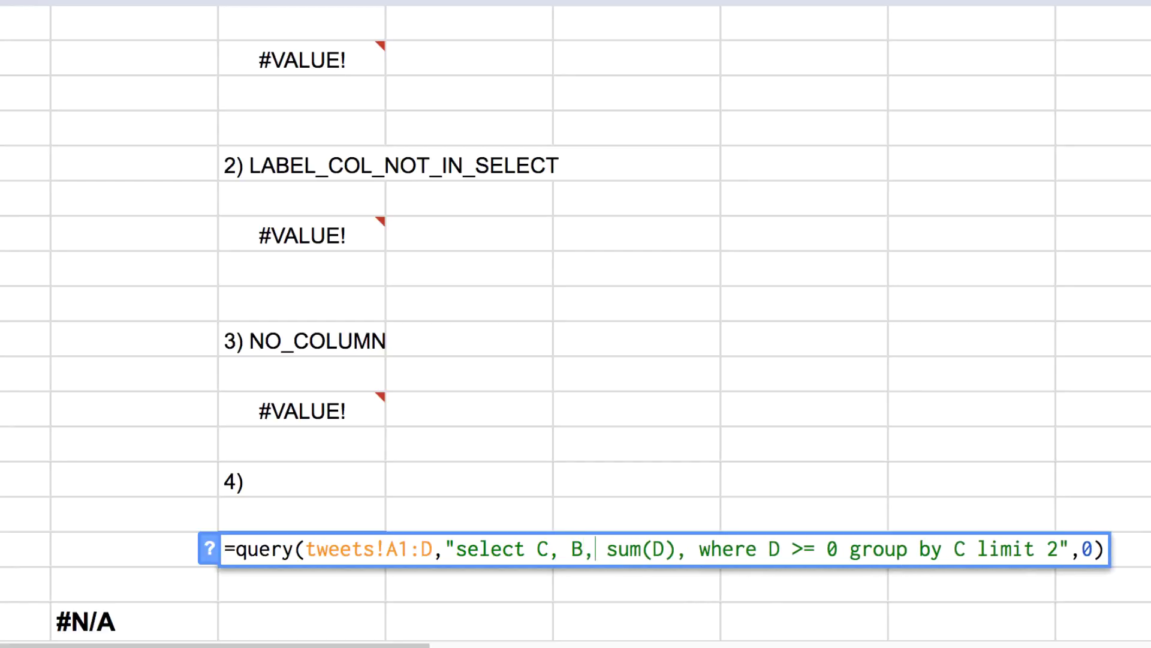
pyautogui.press('Return')
pyautogui.moveTo(353, 549)
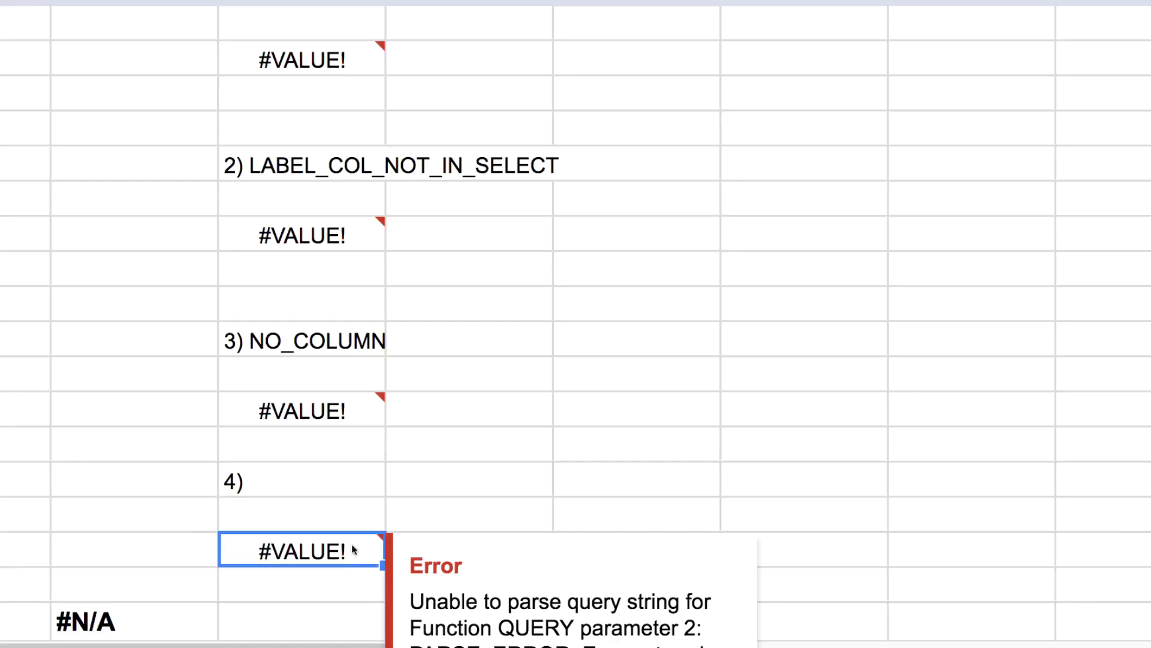
pyautogui.scroll(-3, 397, 416)
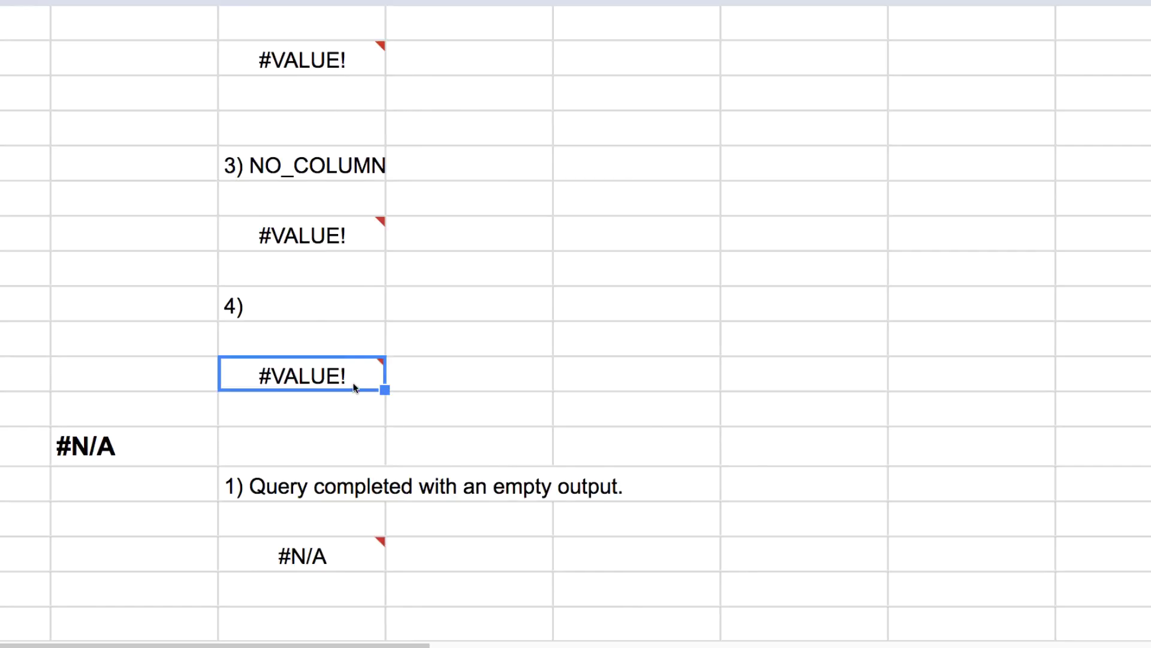
pyautogui.scroll(-2, 324, 384)
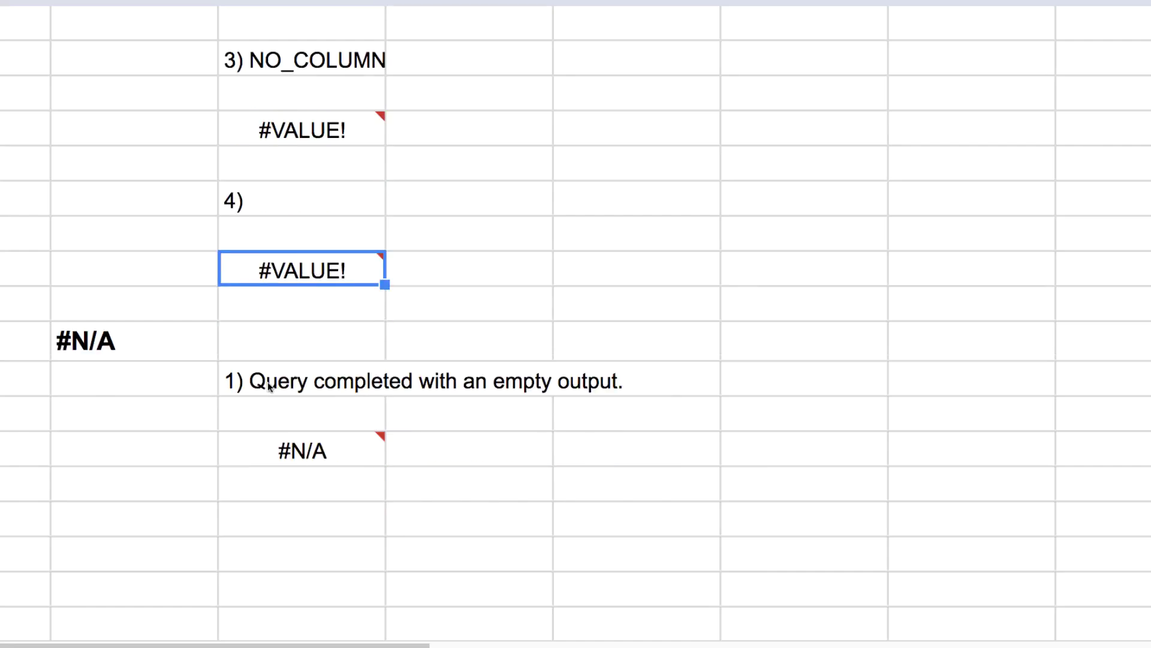
# - Remove the stray comma after sum(D) so the formula returns a #VALUE! error
pyautogui.doubleClick(310, 271)
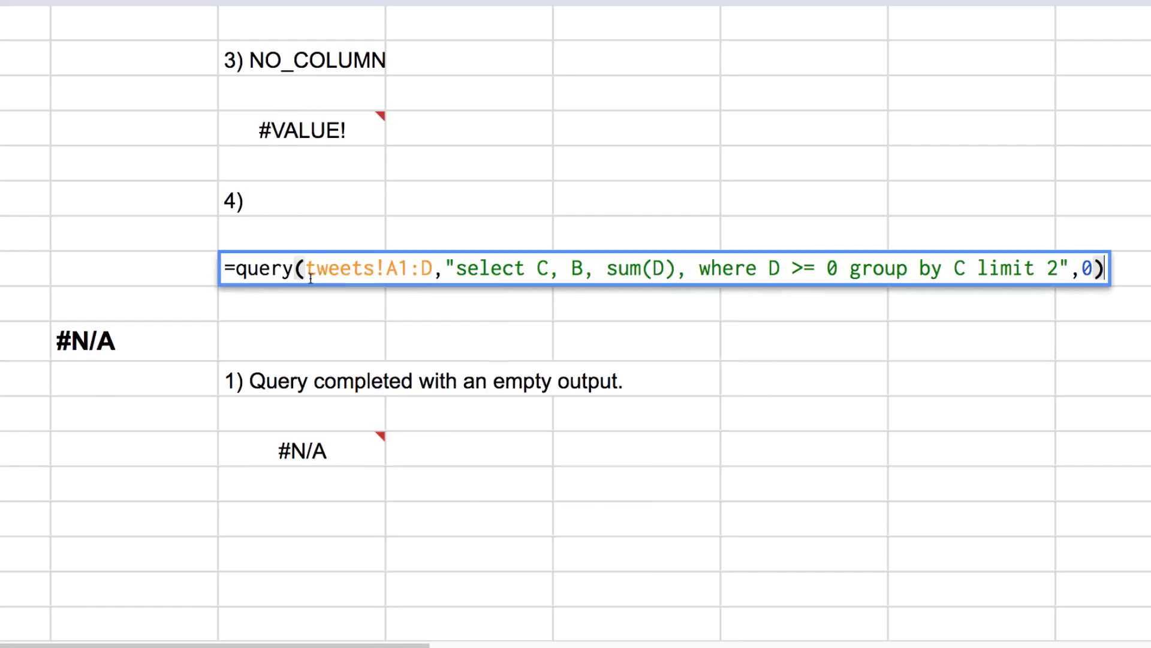
pyautogui.click(684, 271)
pyautogui.press('BackSpace')
pyautogui.press('Return')
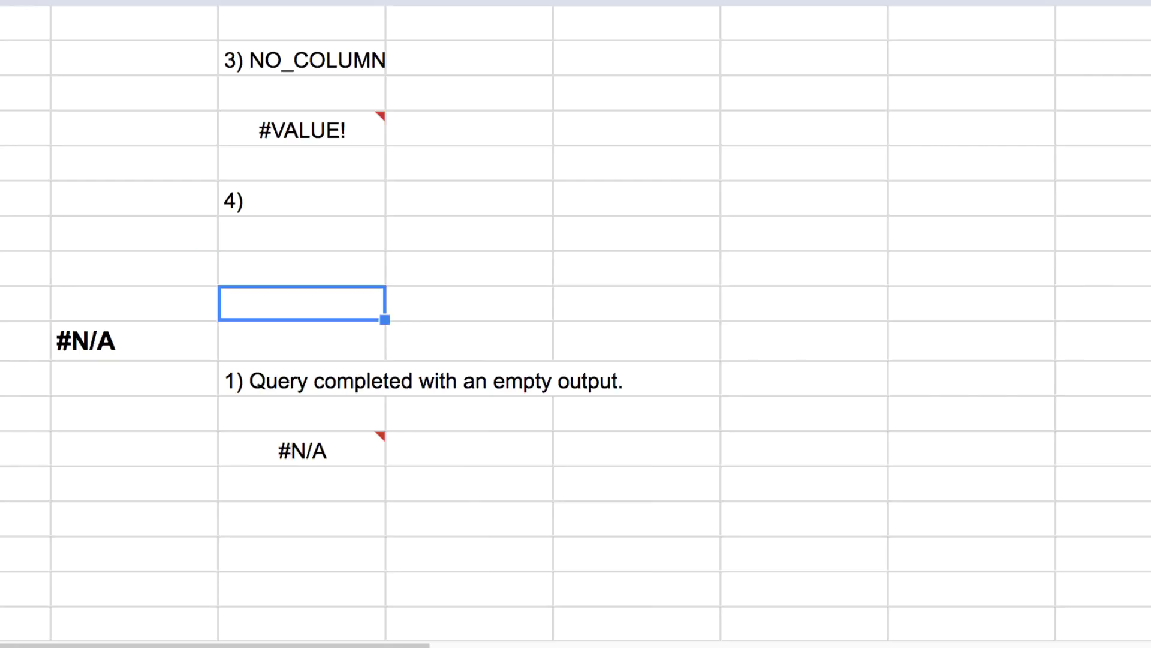
# - Copy the error code into the label so it reads '4) ADD_COL_TO_GROUP_BY_OR_AGG: B'
pyautogui.moveTo(369, 259)
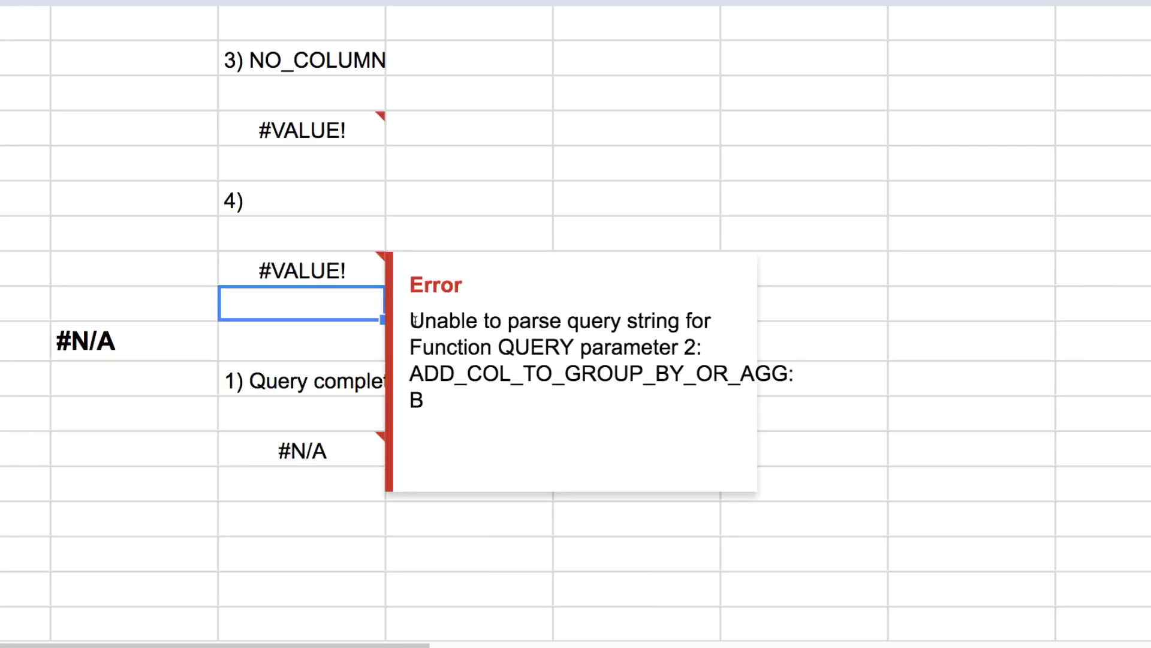
pyautogui.moveTo(412, 372); pyautogui.dragTo(448, 388)
pyautogui.hotkey('ctrl', 'c')
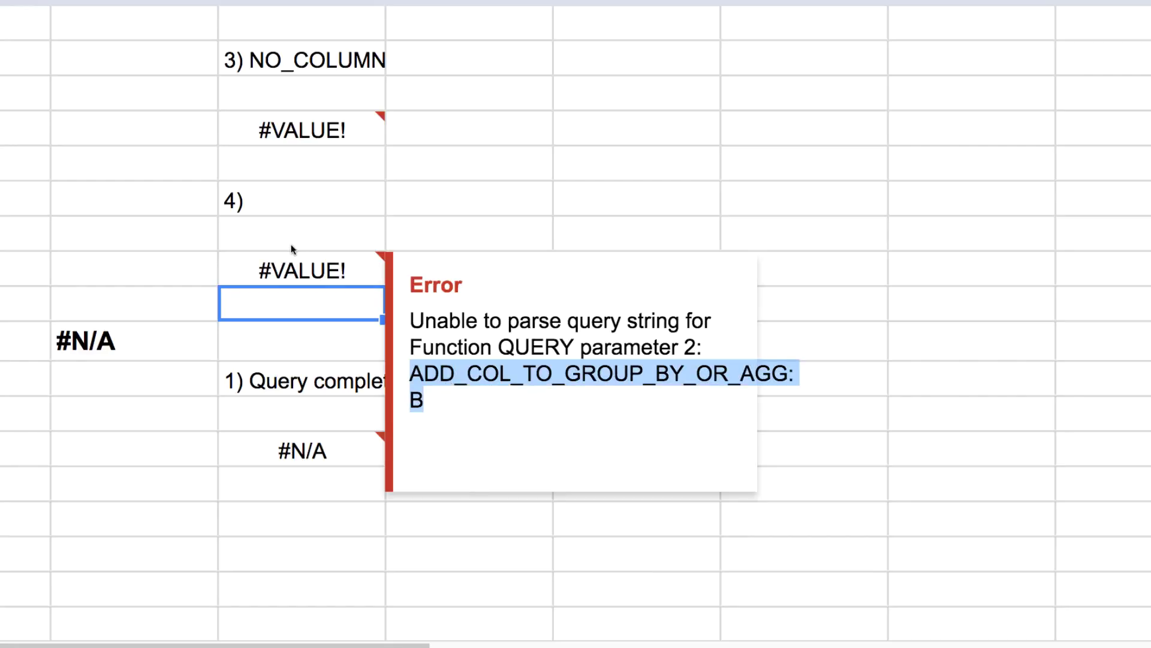
pyautogui.doubleClick(300, 203)
pyautogui.hotkey('ctrl', 'v')
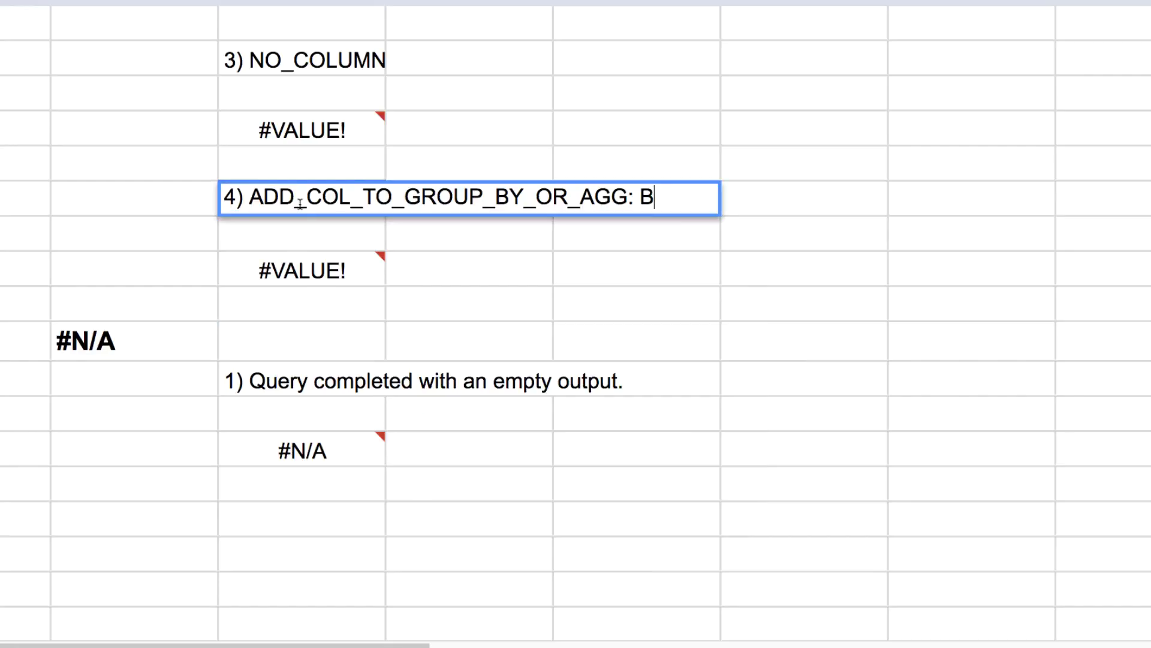
pyautogui.press('Return')
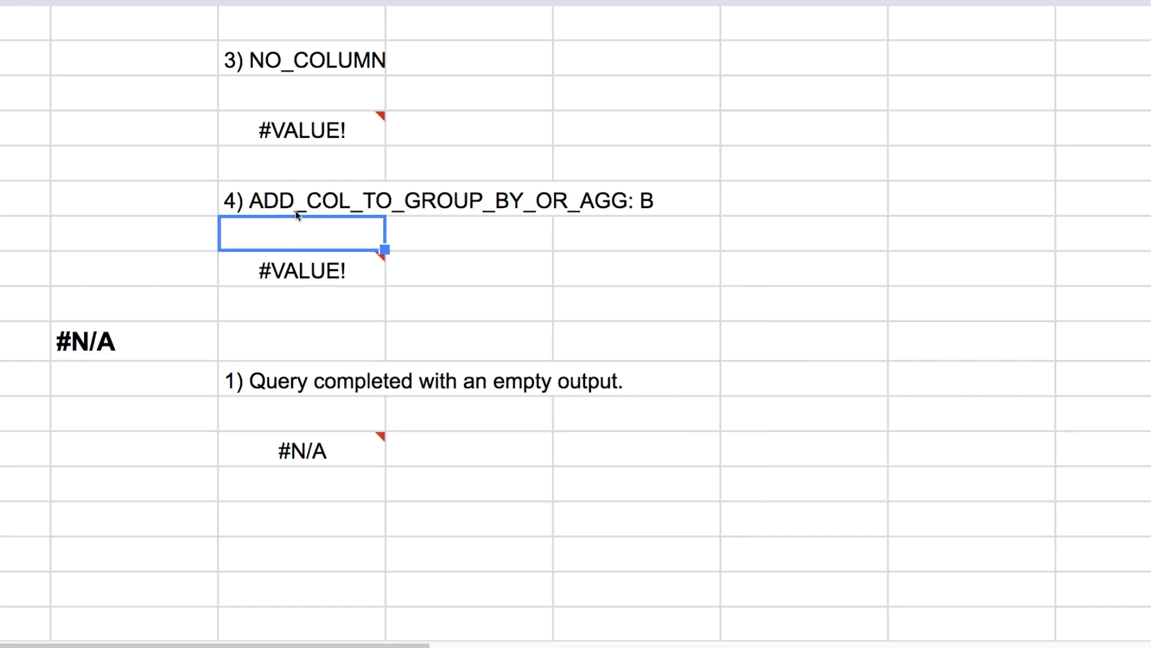
pyautogui.doubleClick(287, 273)
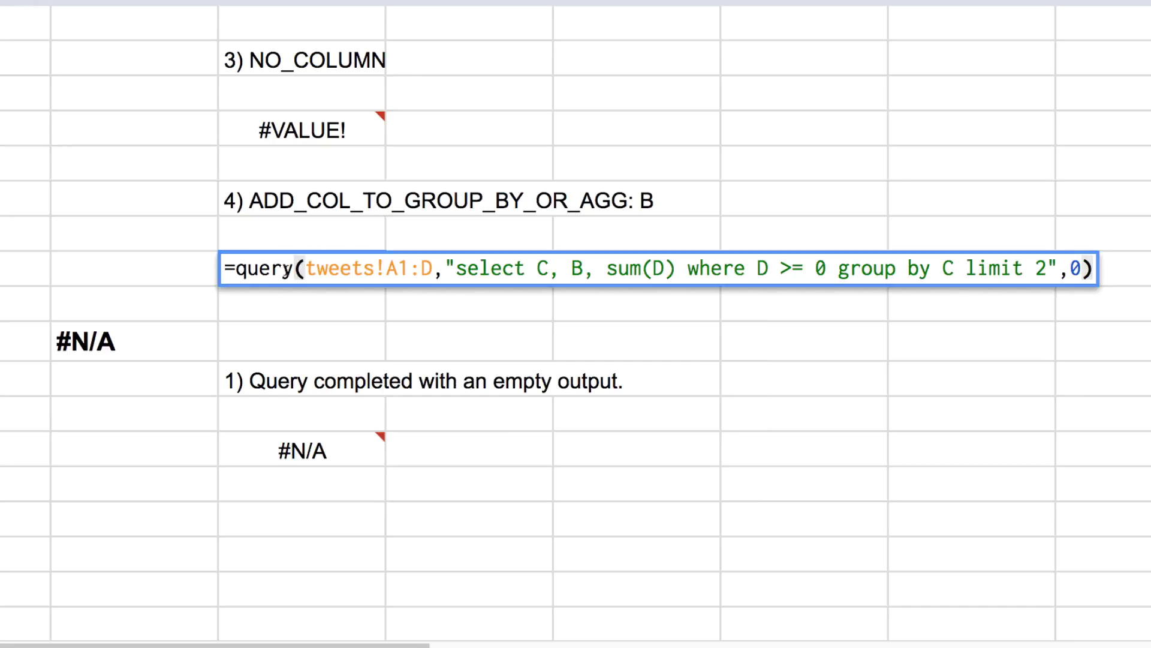
pyautogui.click(584, 271)
pyautogui.doubleClick(584, 271)
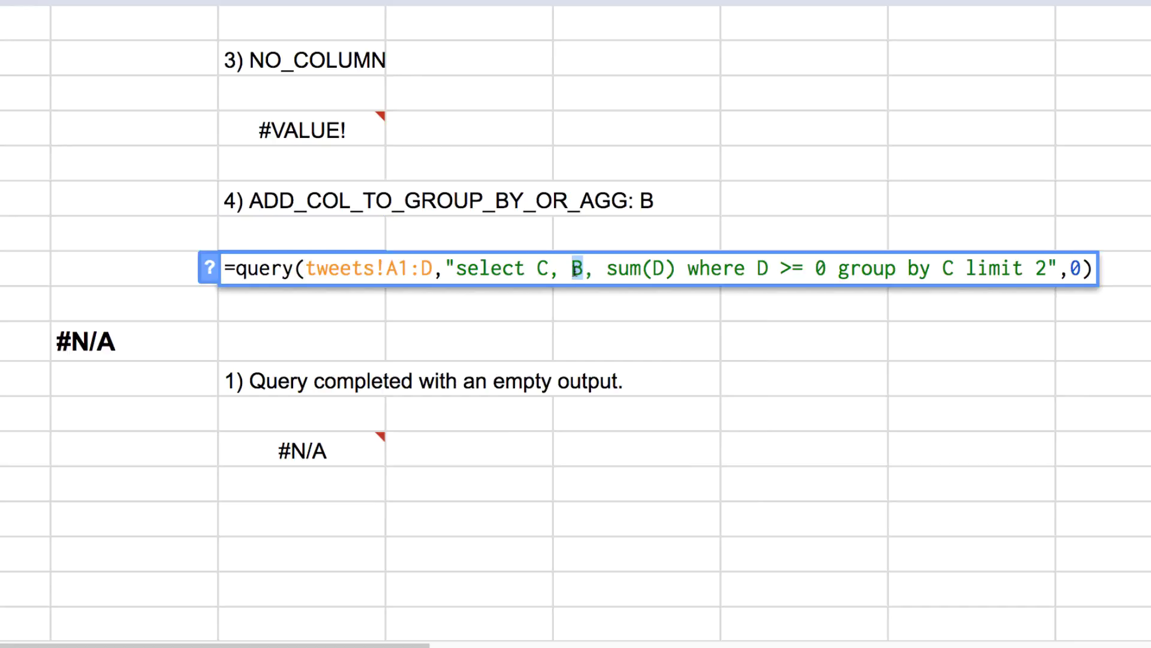
pyautogui.moveTo(842, 277); pyautogui.dragTo(951, 277)
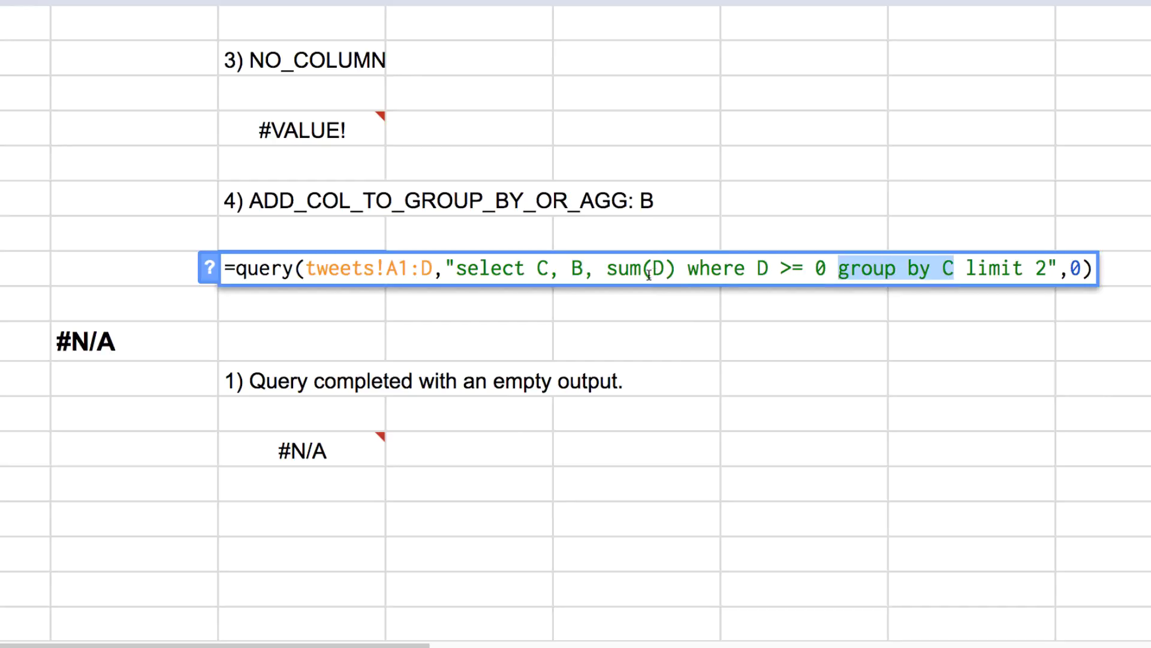
pyautogui.moveTo(606, 268); pyautogui.dragTo(688, 268)
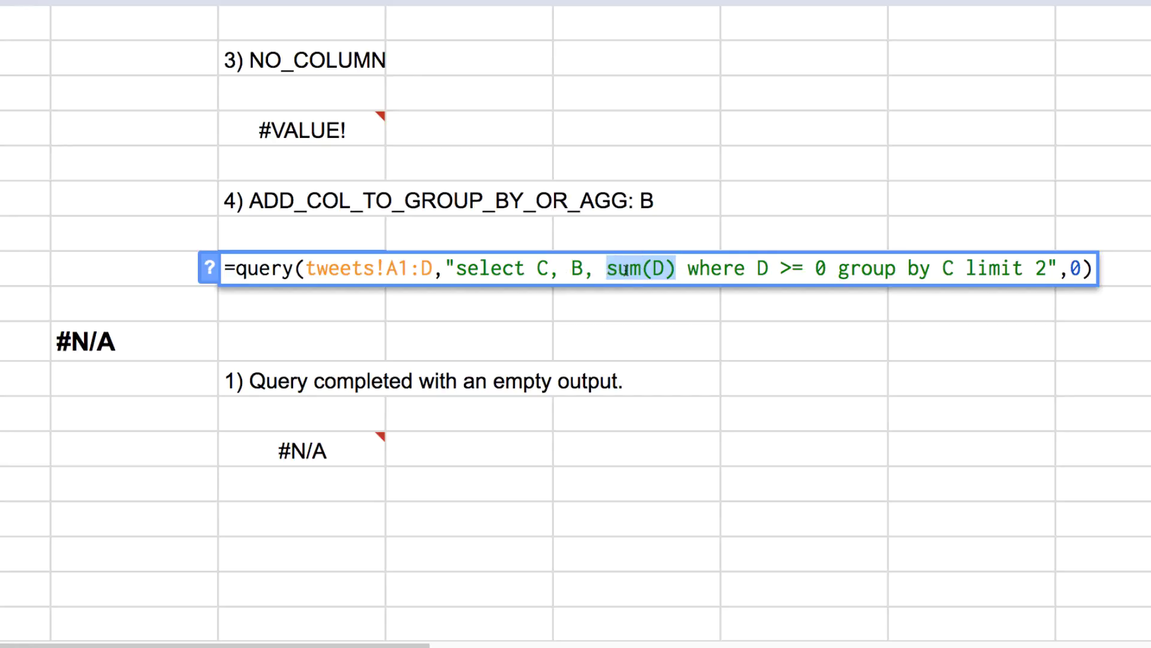
pyautogui.click(550, 268)
pyautogui.press('Right')
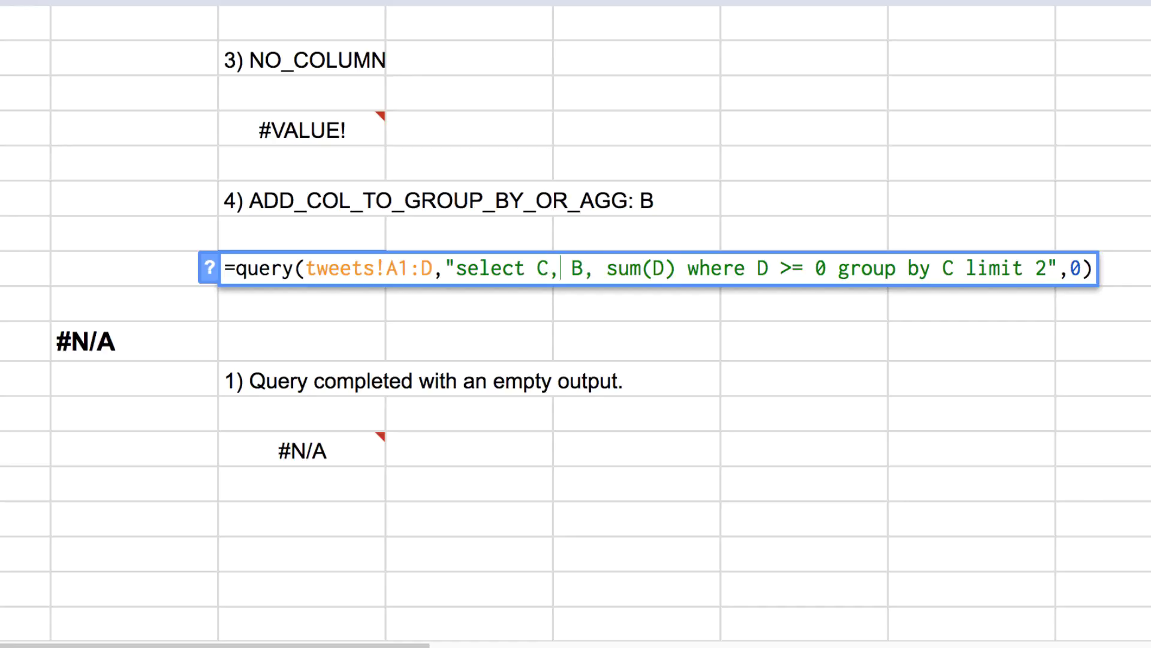
pyautogui.press('Right')
pyautogui.press('BackSpace')
pyautogui.press('BackSpace')
pyautogui.press('BackSpace')
pyautogui.press('Right')
pyautogui.write('C,.')
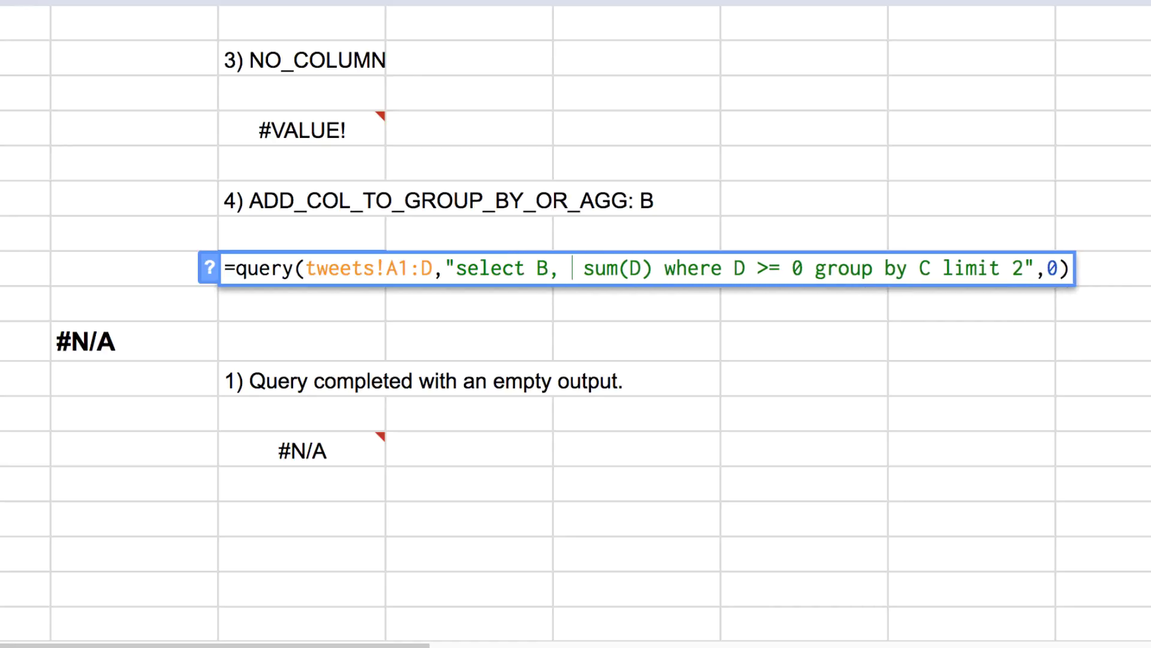
pyautogui.press('BackSpace')
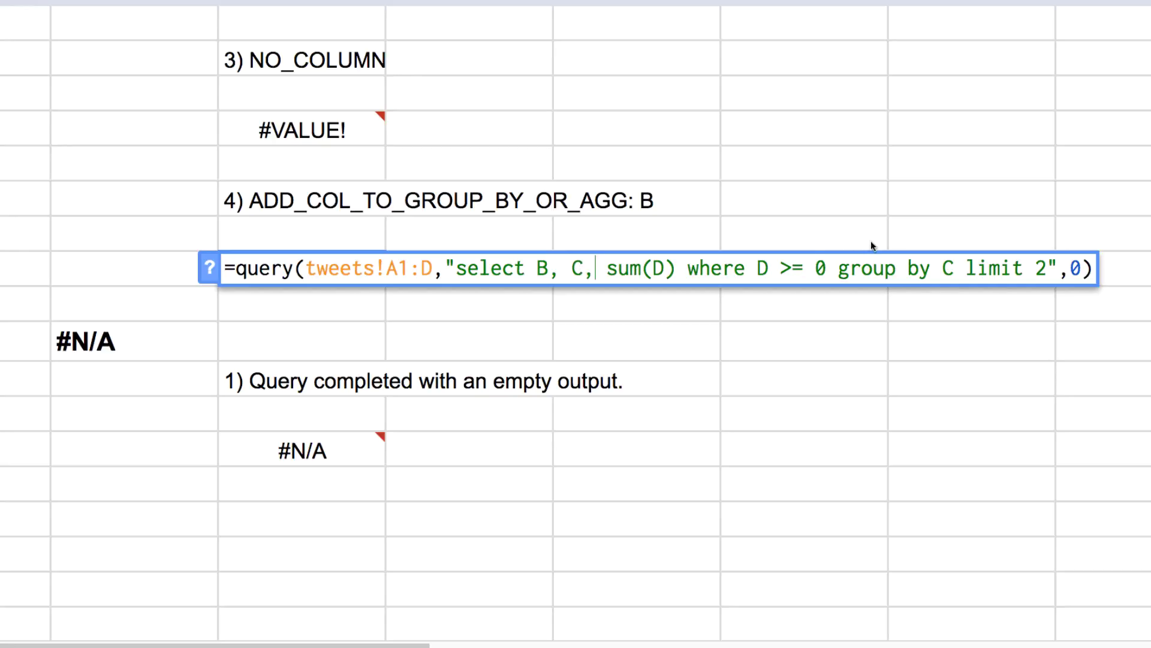
pyautogui.click(941, 269)
pyautogui.write('B,')
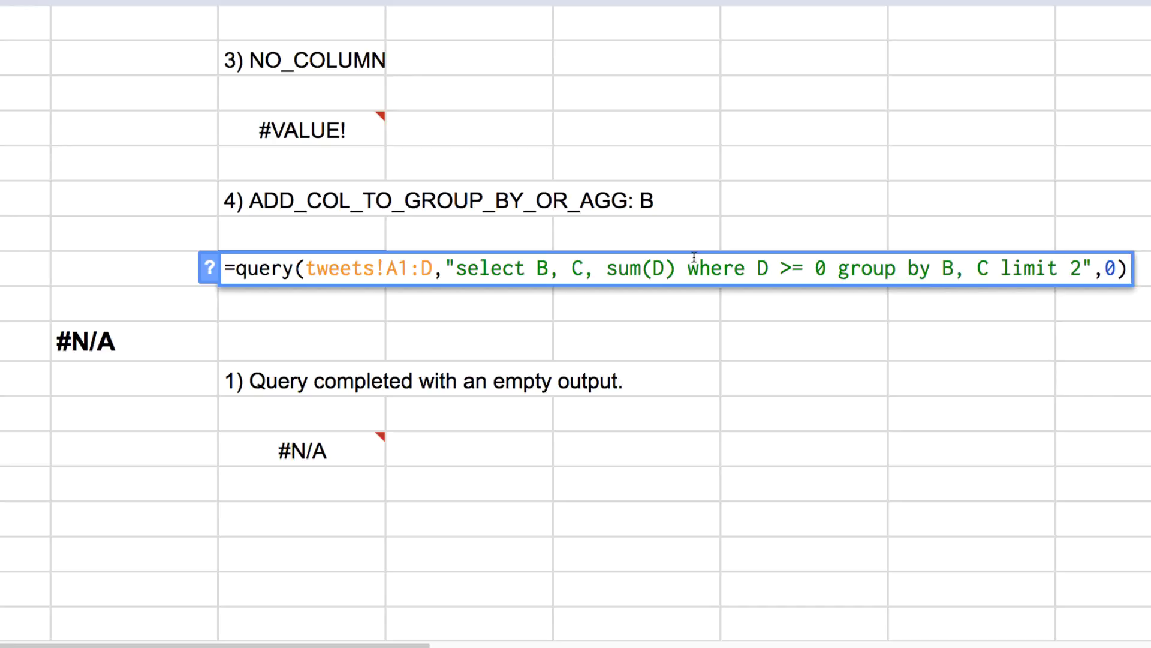
pyautogui.press('BackSpace')
pyautogui.press('Return')
pyautogui.press('Up')
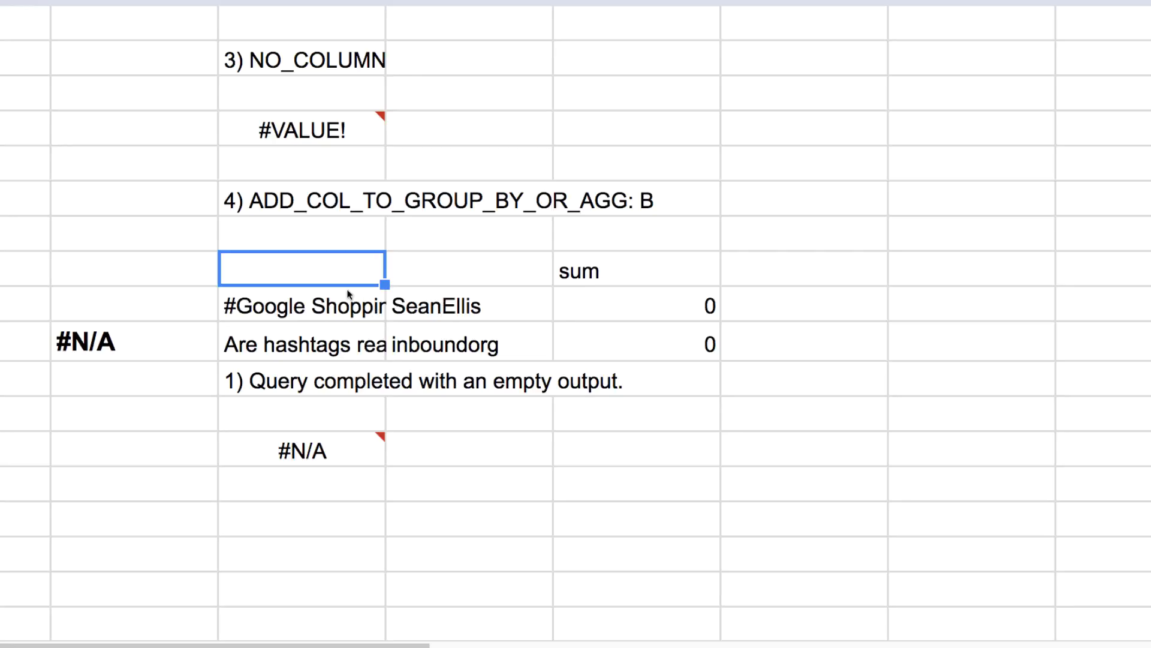
pyautogui.click(314, 304)
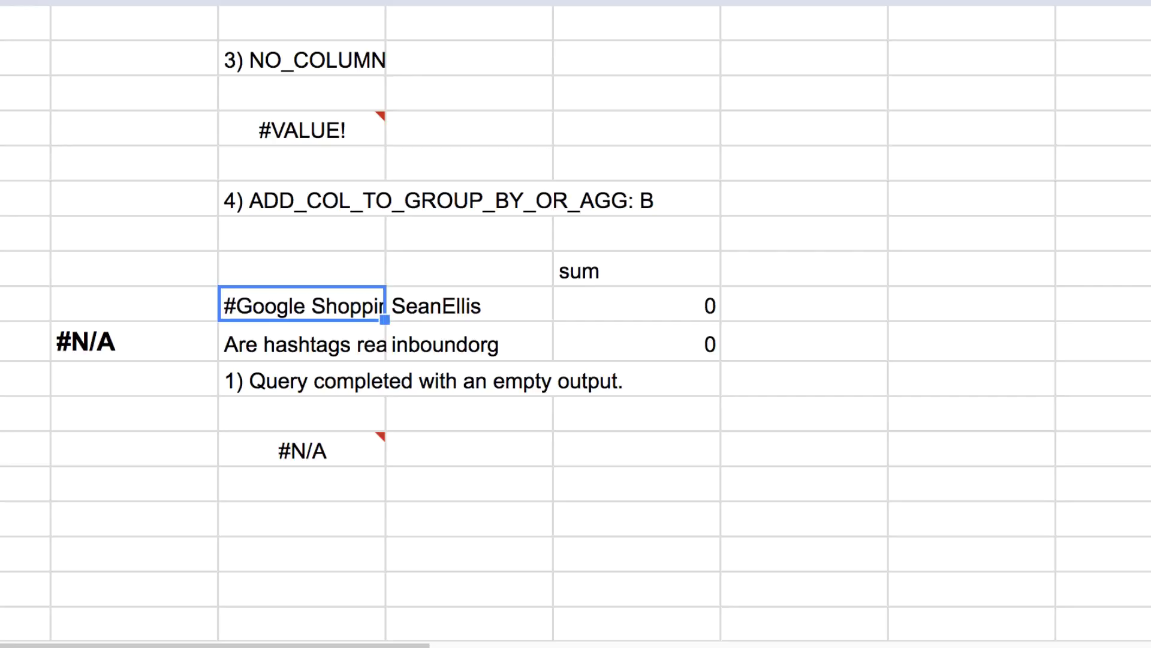
pyautogui.press('Right')
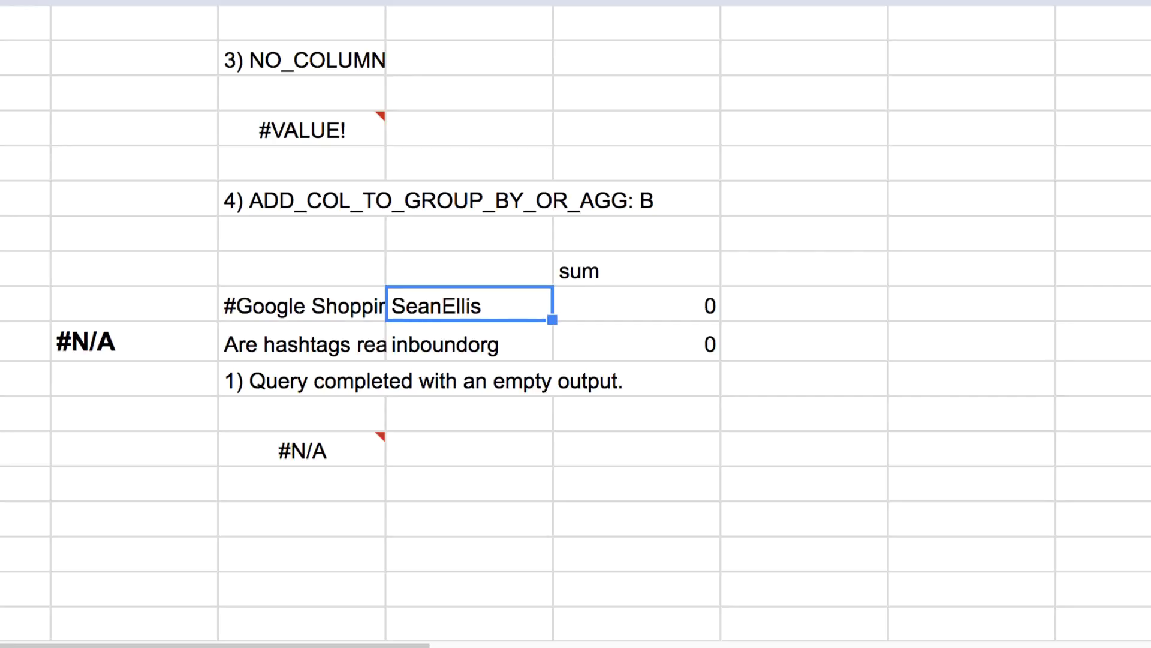
pyautogui.click(302, 268)
pyautogui.hotkey('ctrl', 'z')
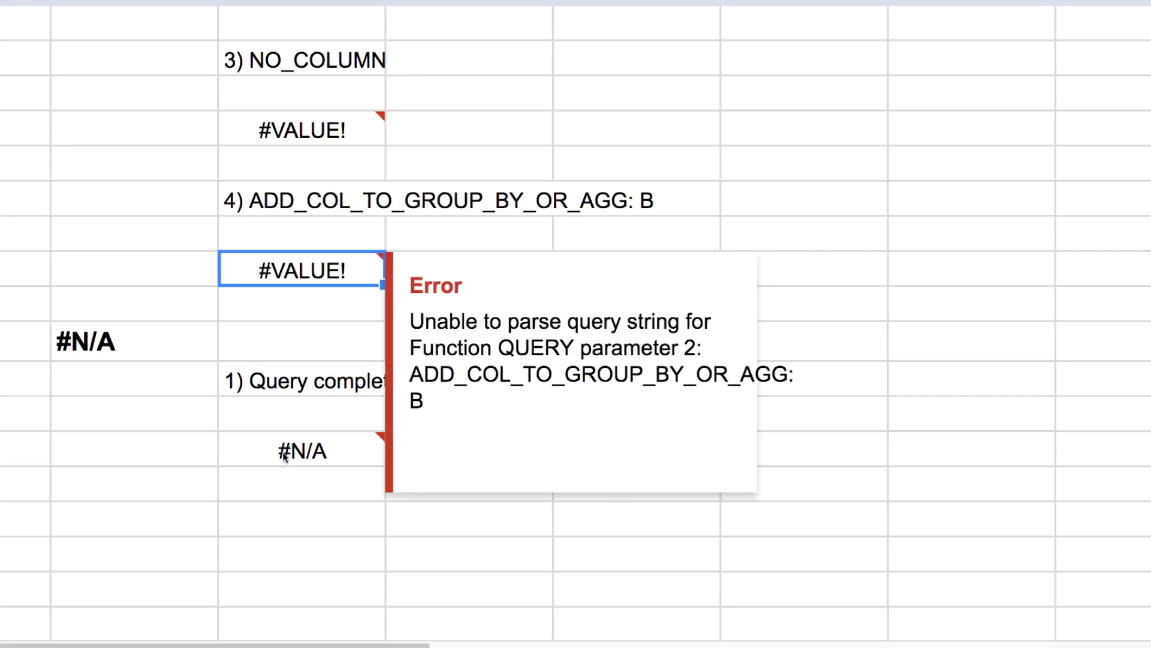
pyautogui.moveTo(285, 458)
pyautogui.scroll(-3, 304, 439)
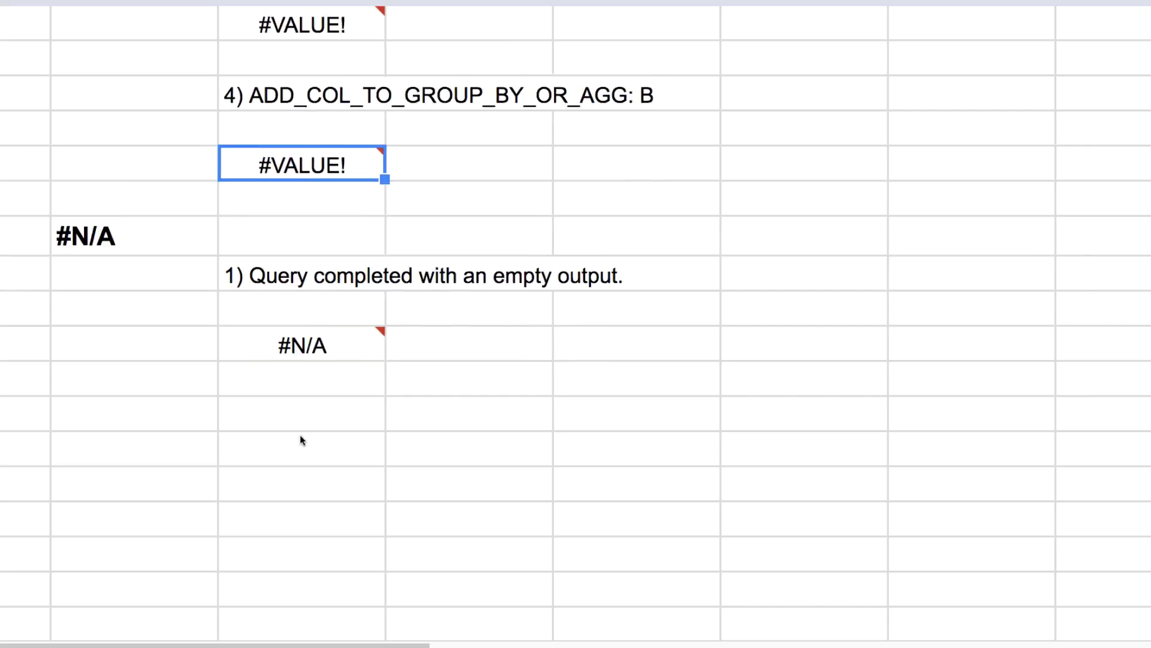
pyautogui.moveTo(334, 326)
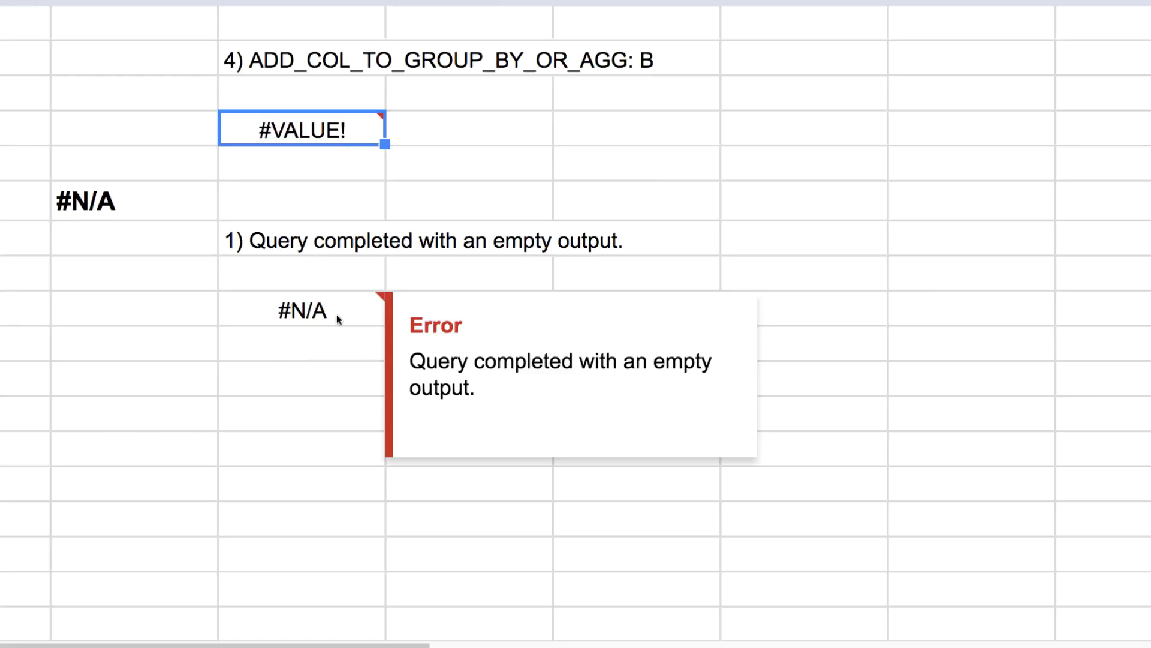
pyautogui.click(336, 315)
pyautogui.doubleClick(336, 314)
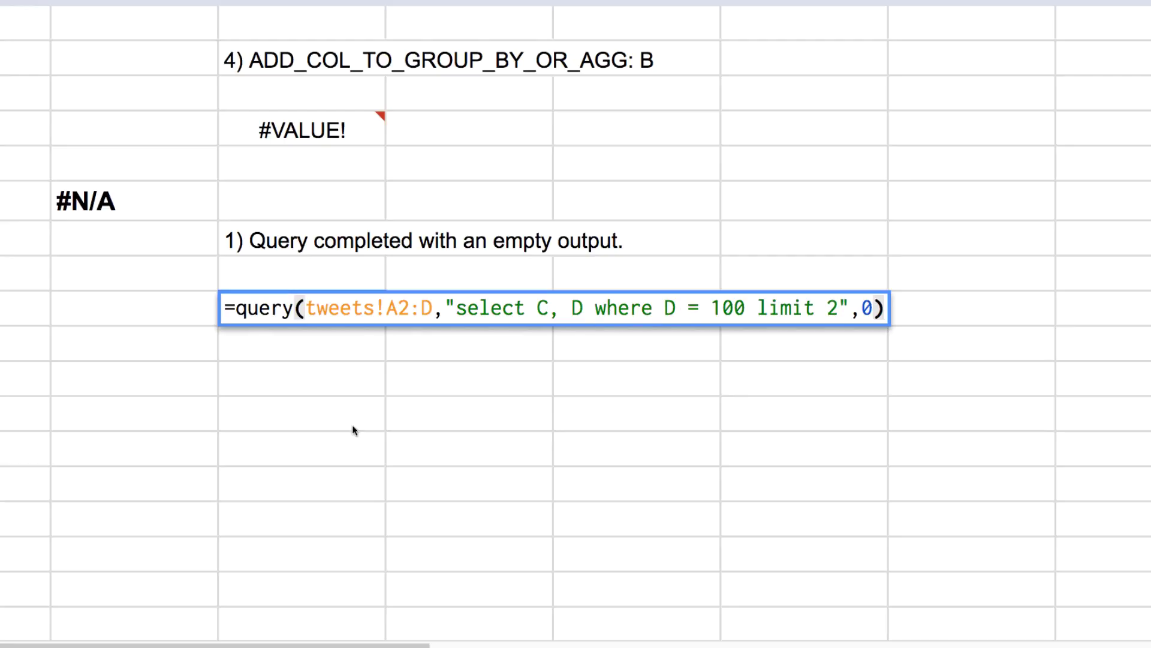
pyautogui.press('Return')
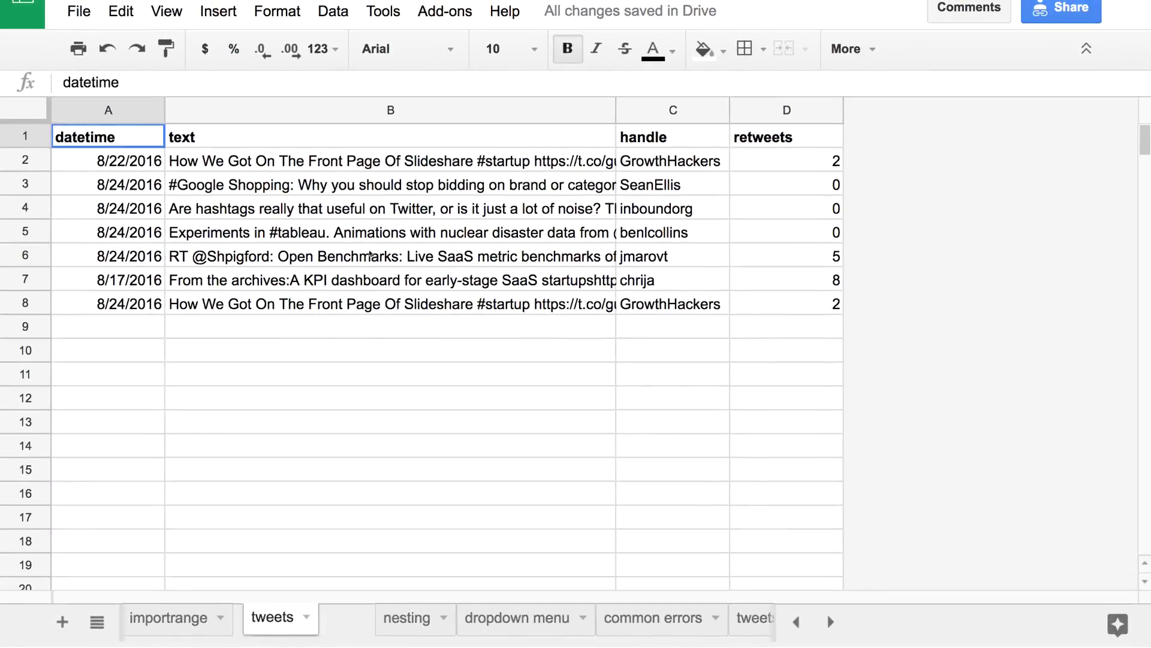
pyautogui.click(361, 259)
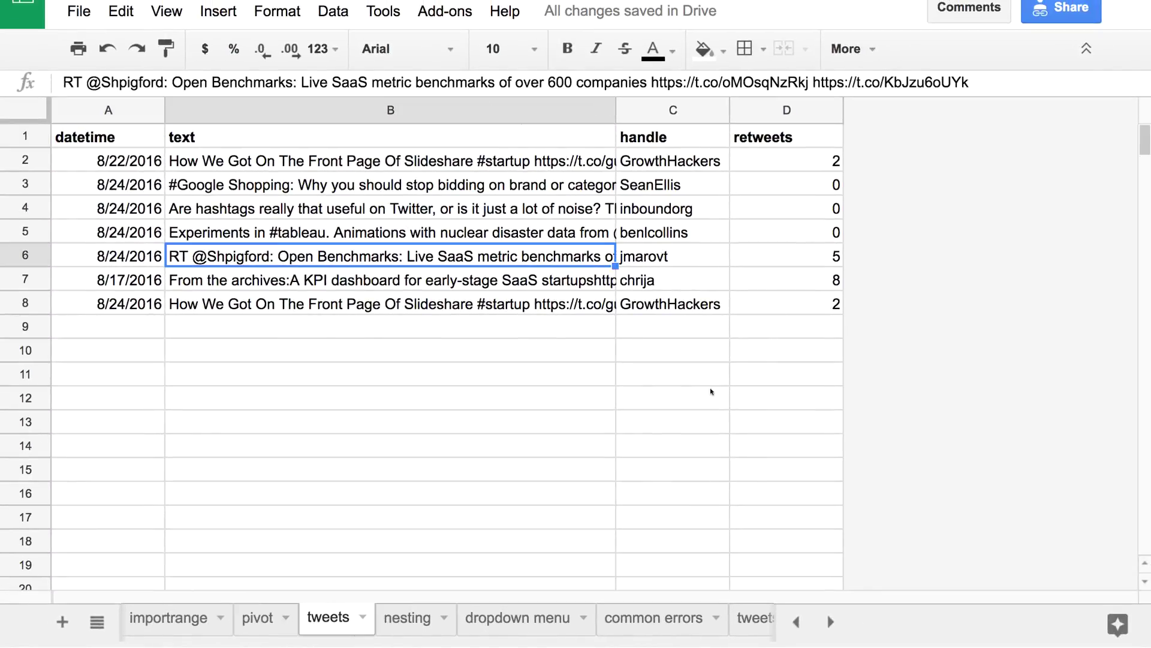
pyautogui.click(745, 629)
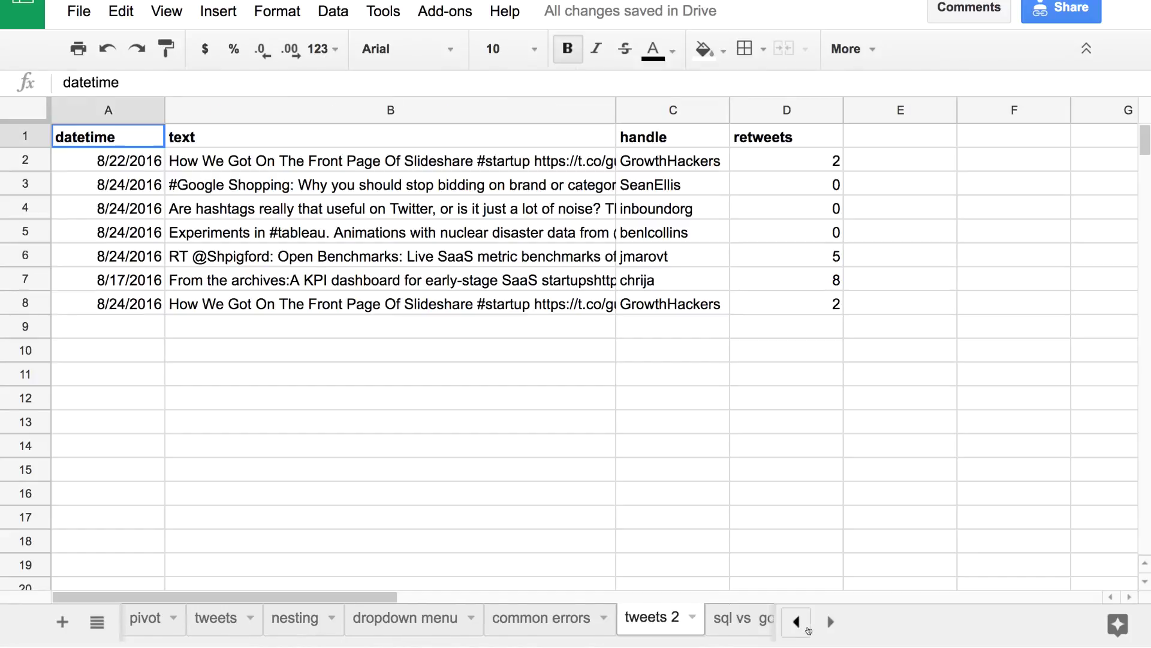
pyautogui.click(574, 619)
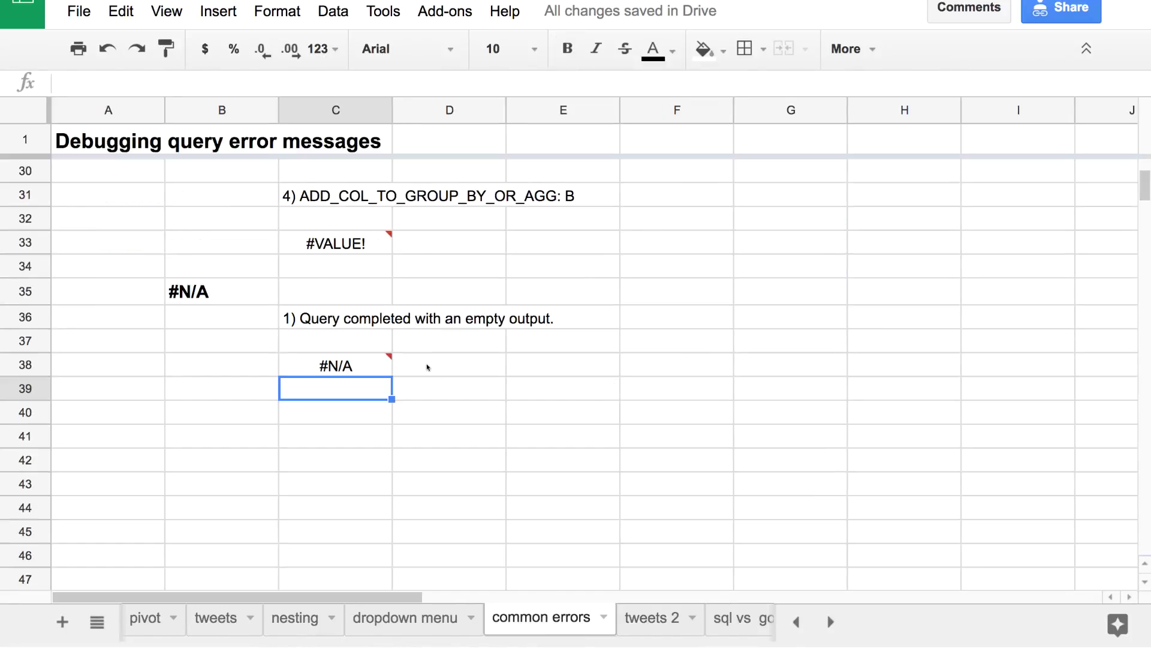
pyautogui.click(371, 369)
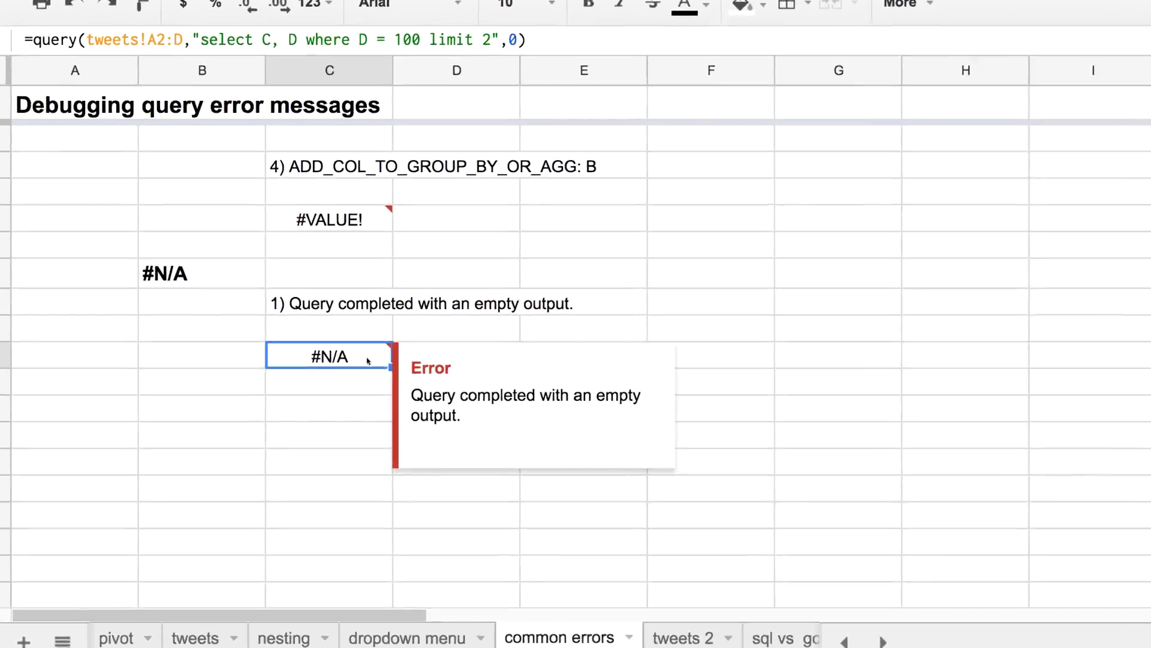
pyautogui.doubleClick(370, 369)
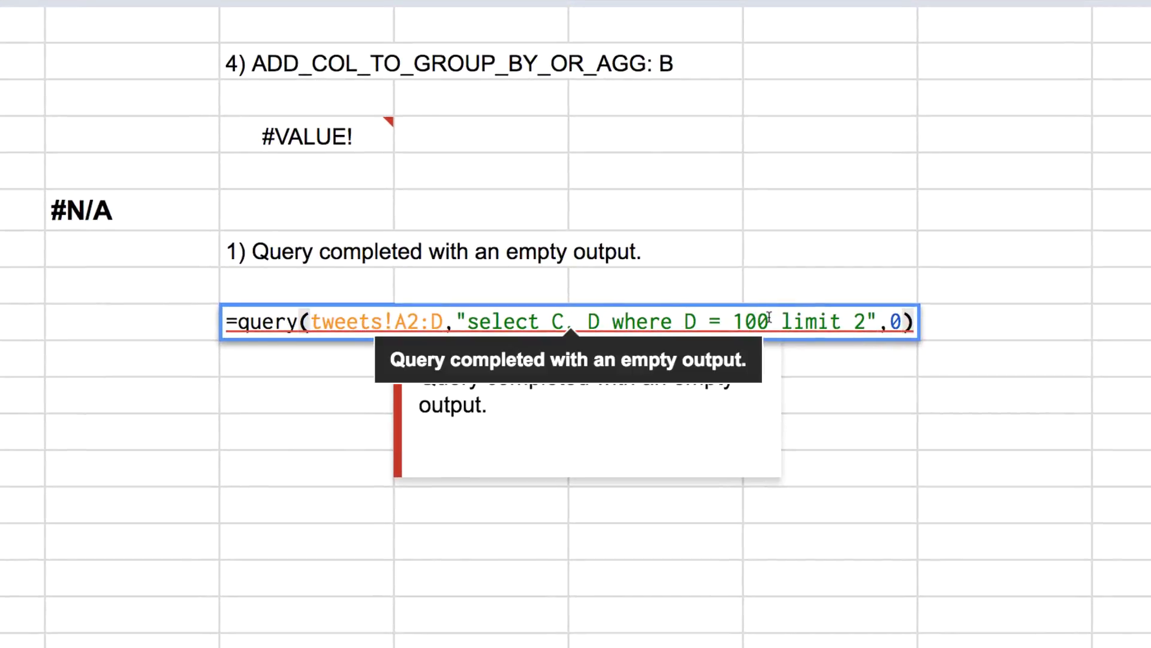
pyautogui.click(698, 322)
pyautogui.press('Right')
pyautogui.press('Right')
pyautogui.press('Right')
pyautogui.press('Right')
pyautogui.press('Right')
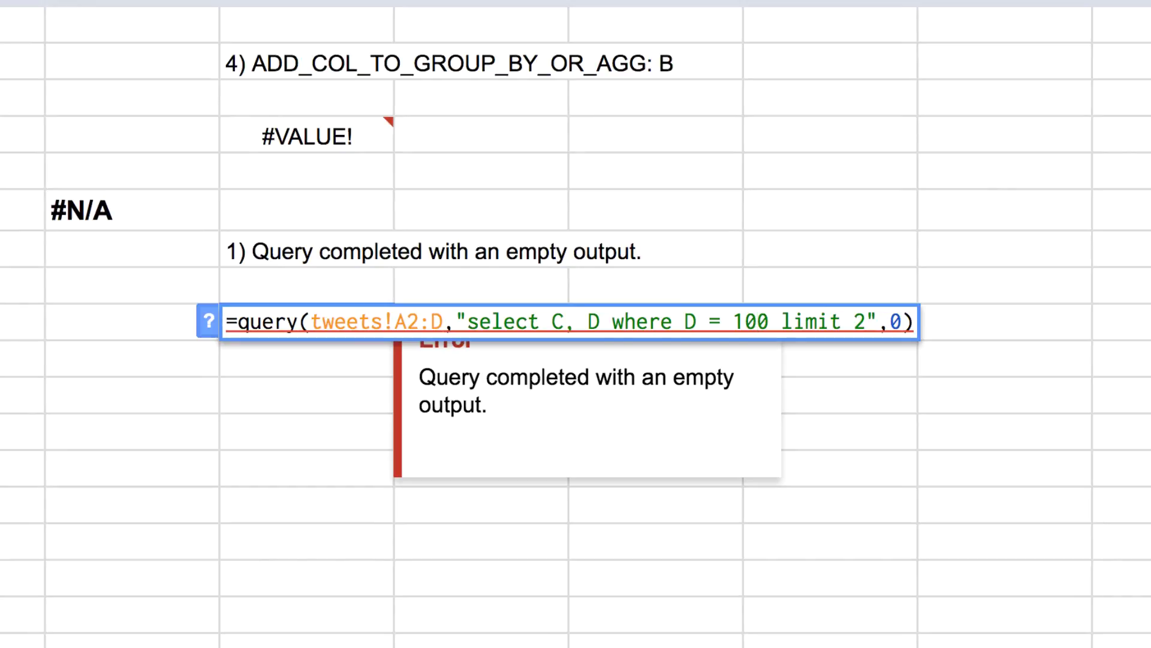
pyautogui.press('Right')
pyautogui.press('BackSpace')
pyautogui.press('BackSpace')
pyautogui.press('BackSpace')
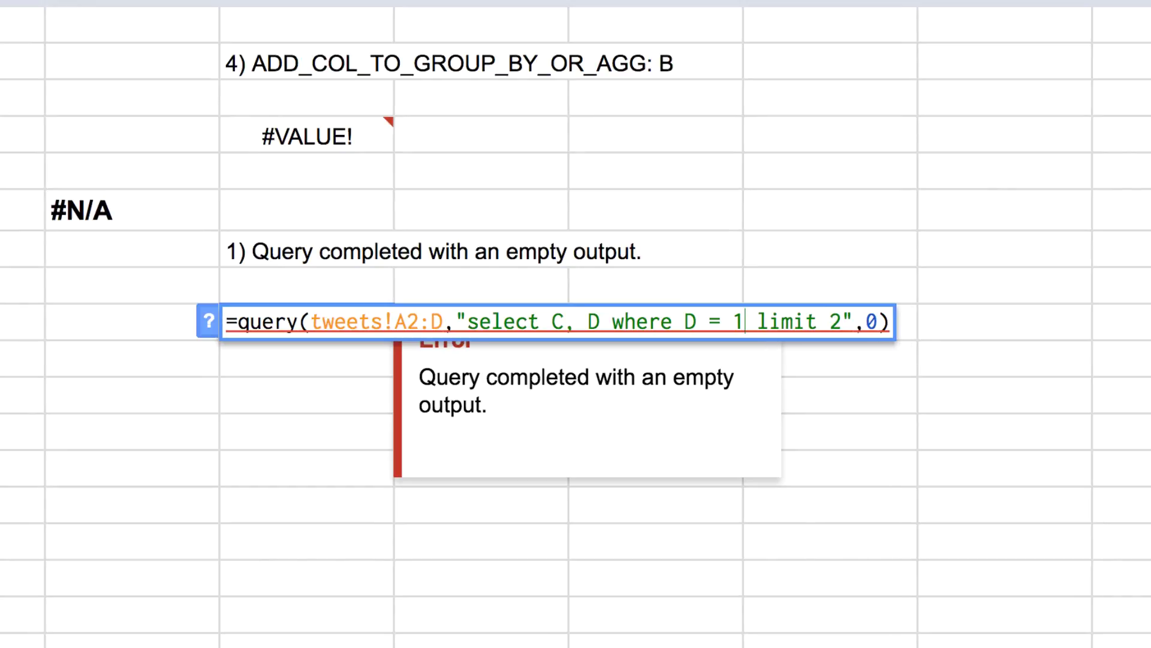
pyautogui.write('5')
pyautogui.press('Return')
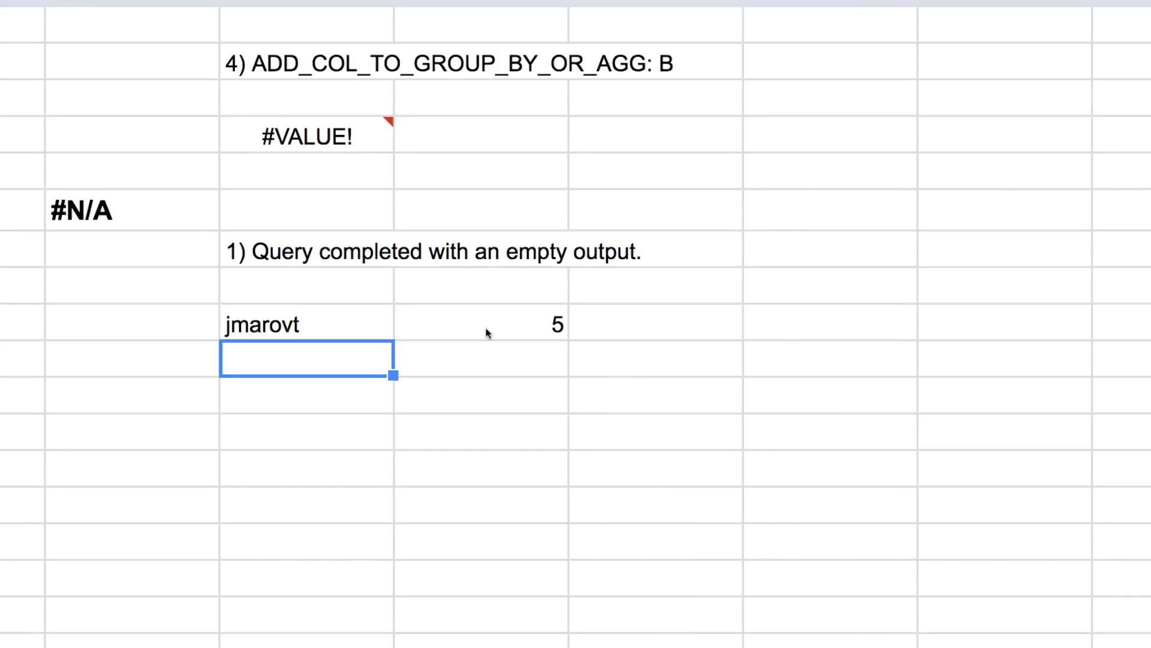
pyautogui.doubleClick(347, 334)
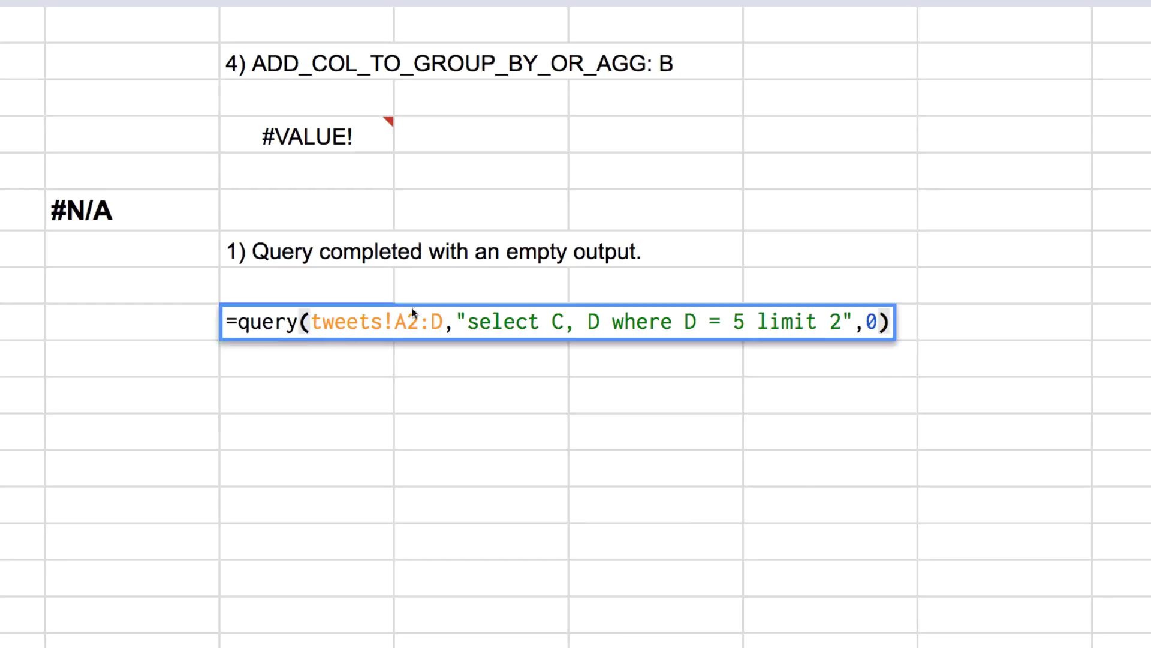
pyautogui.click(545, 320)
pyautogui.write('A, B')
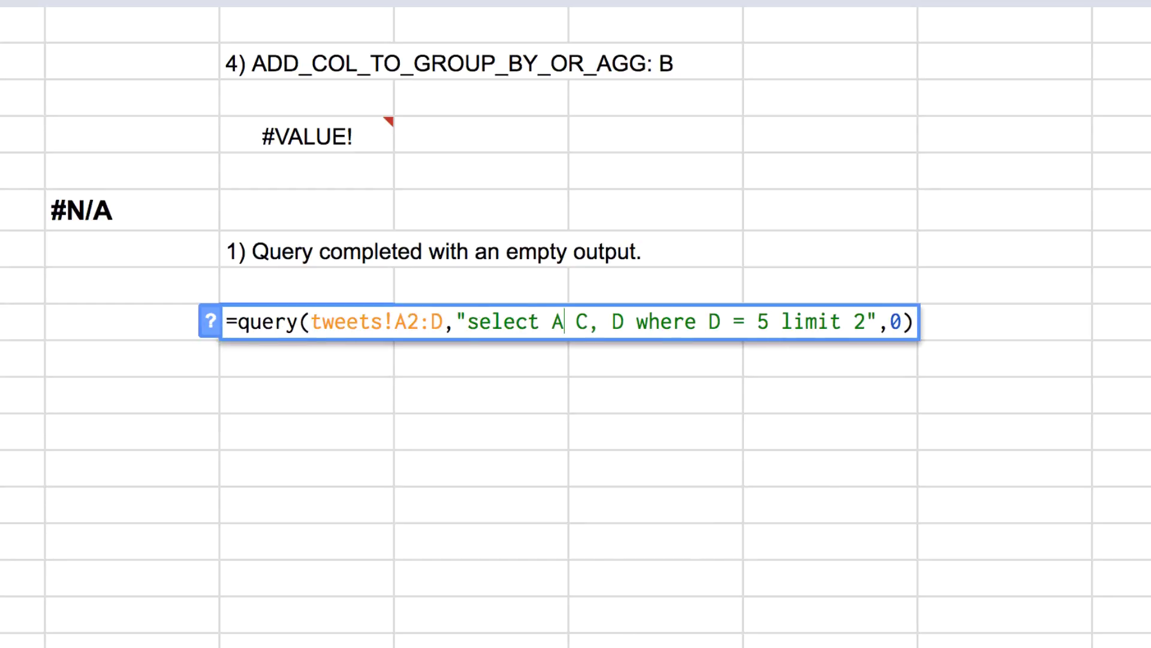
pyautogui.write(',')
pyautogui.press('Return')
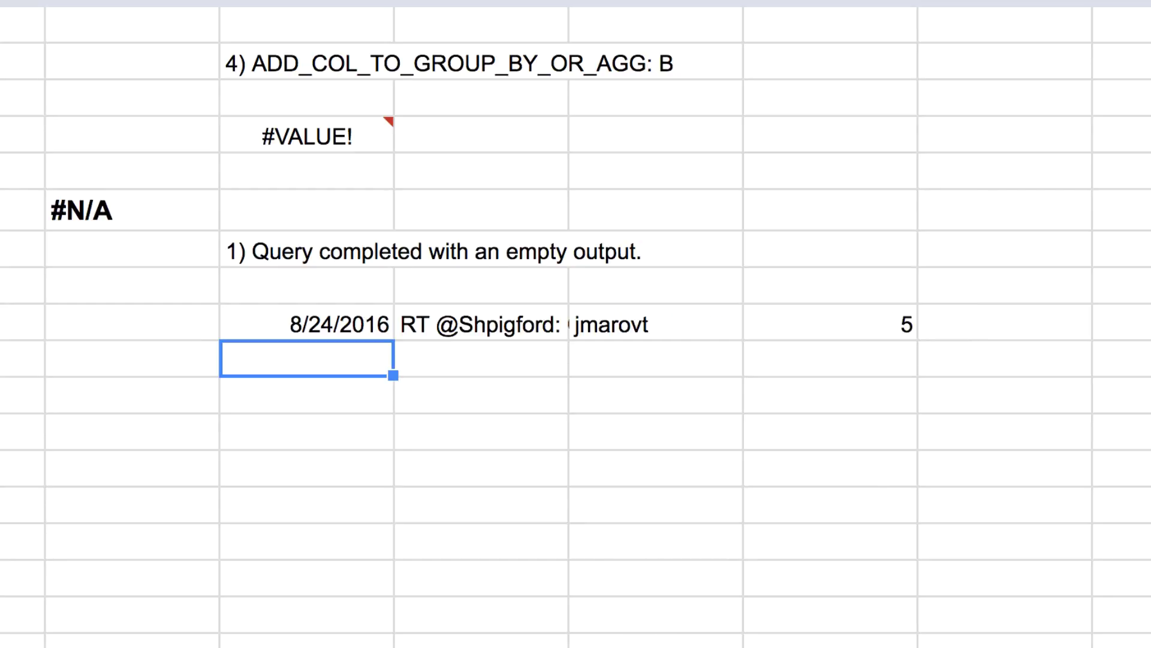
pyautogui.click(486, 326)
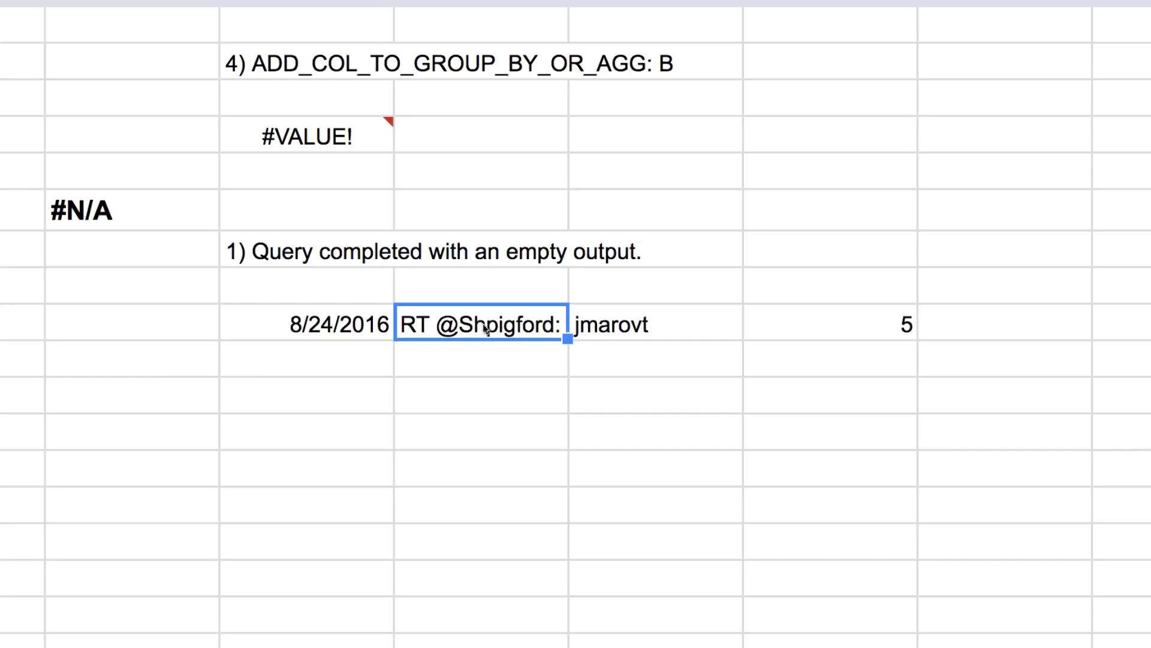
pyautogui.press('Left')
pyautogui.hotkey('ctrl', 'z')
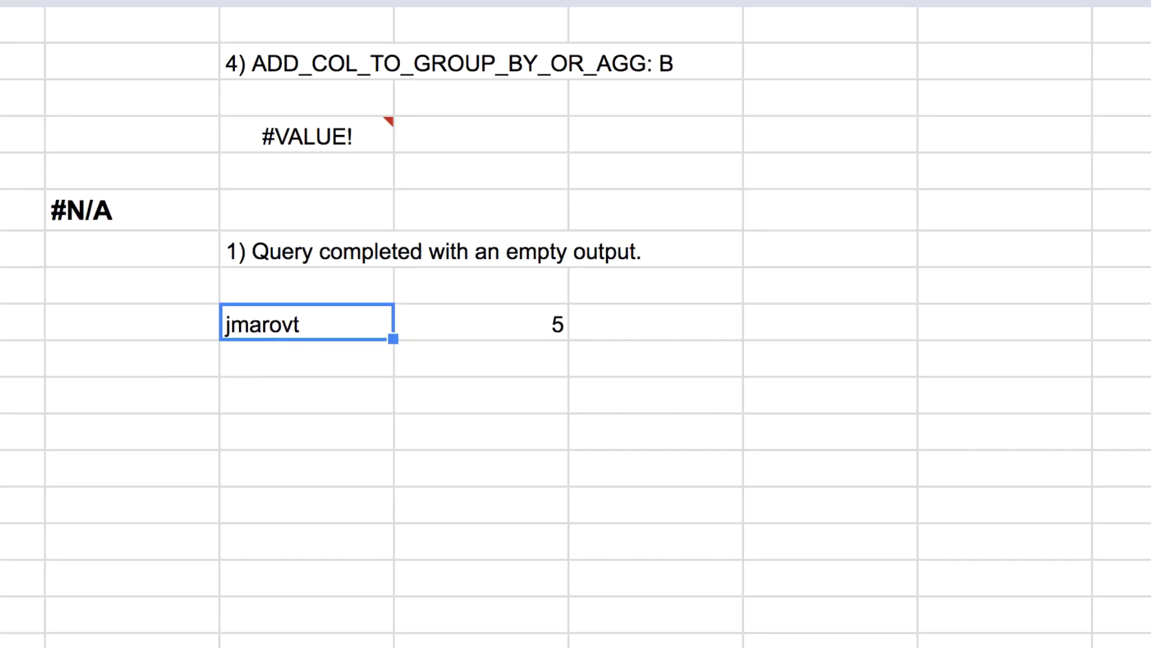
pyautogui.hotkey('ctrl', 'z')
pyautogui.press('Return')
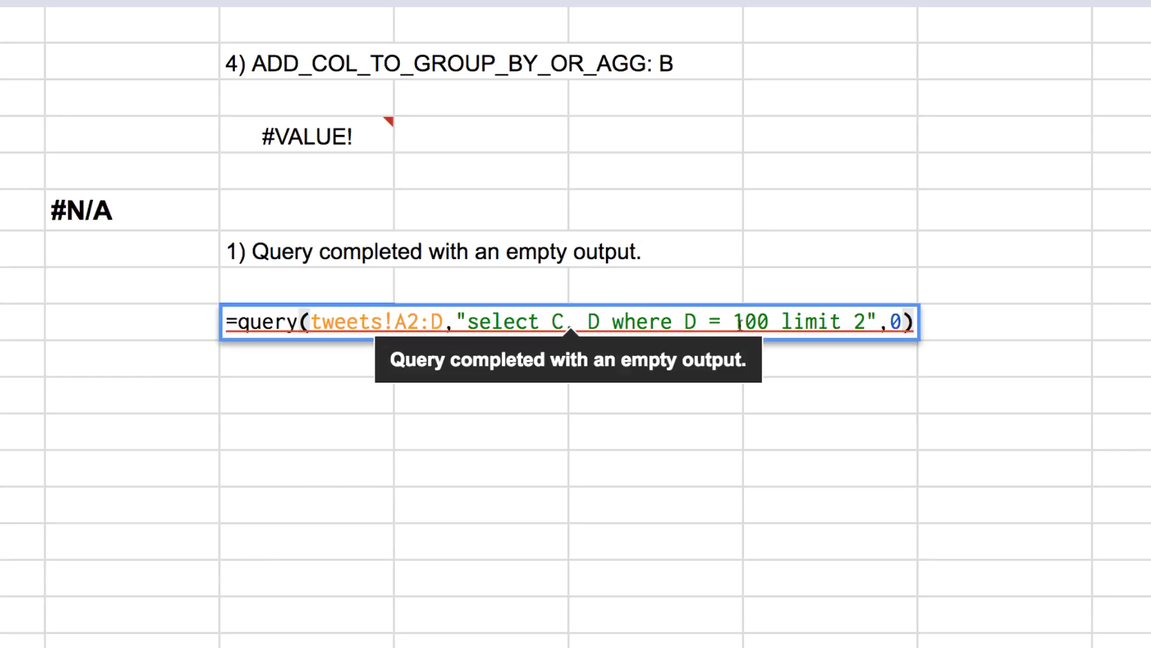
pyautogui.press('Return')
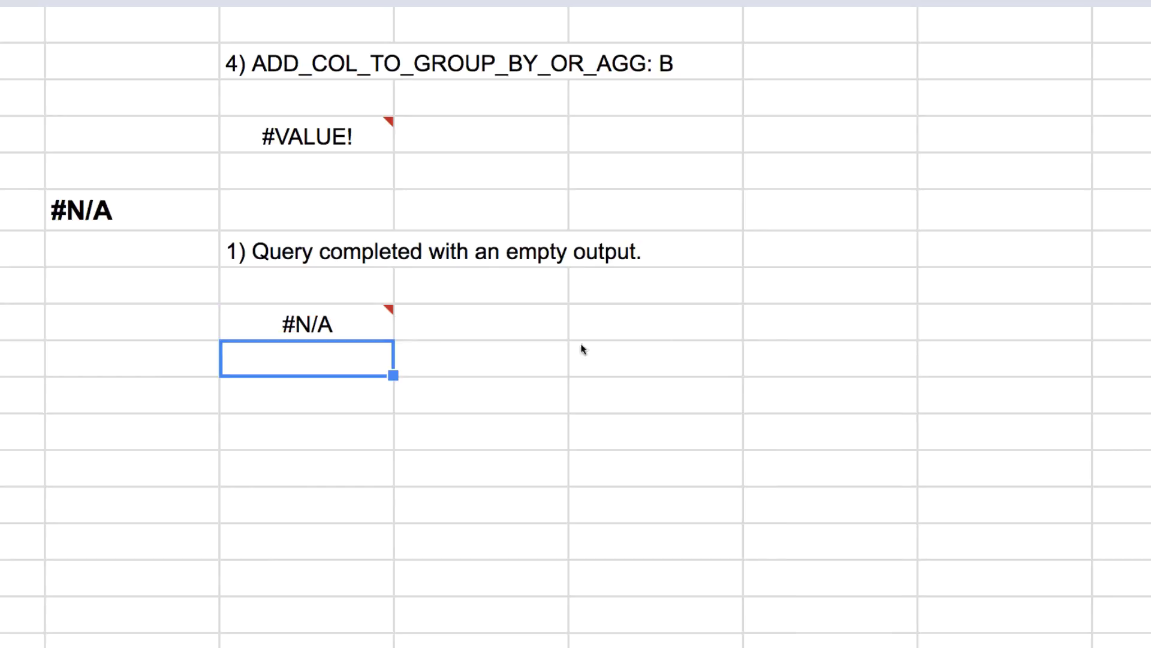
# - Scroll up past the #VALUE! examples to the two #REF! examples: array overwrite and sheet 'tweet'
pyautogui.moveTo(329, 338)
pyautogui.scroll(5, 278, 261)
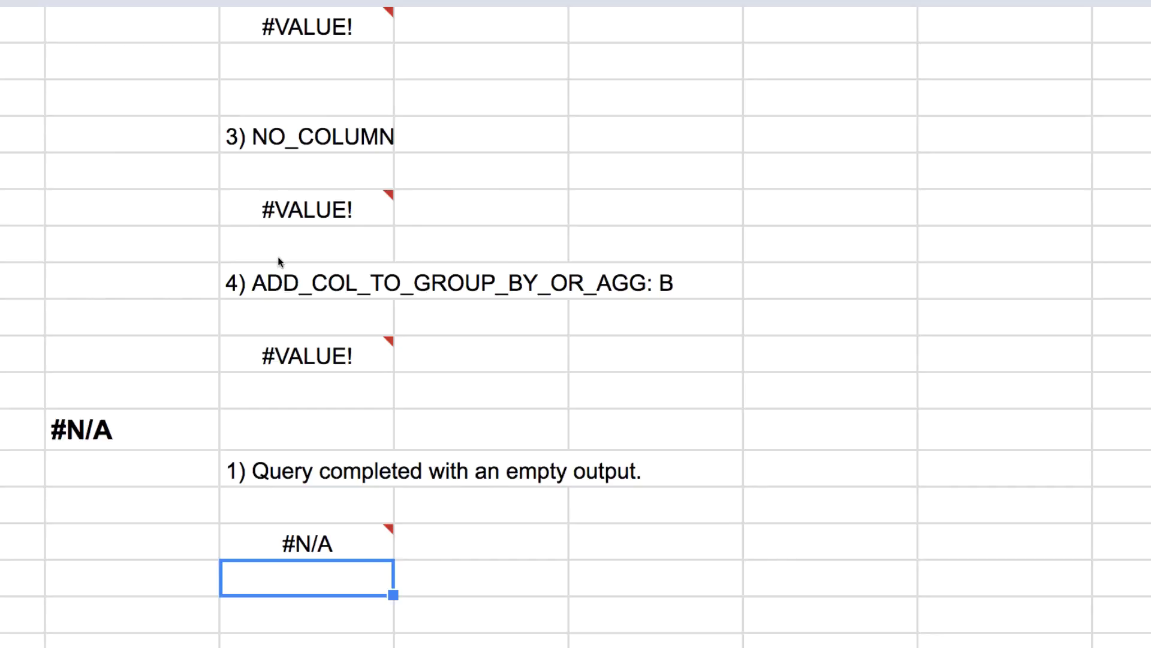
pyautogui.scroll(15, 278, 261)
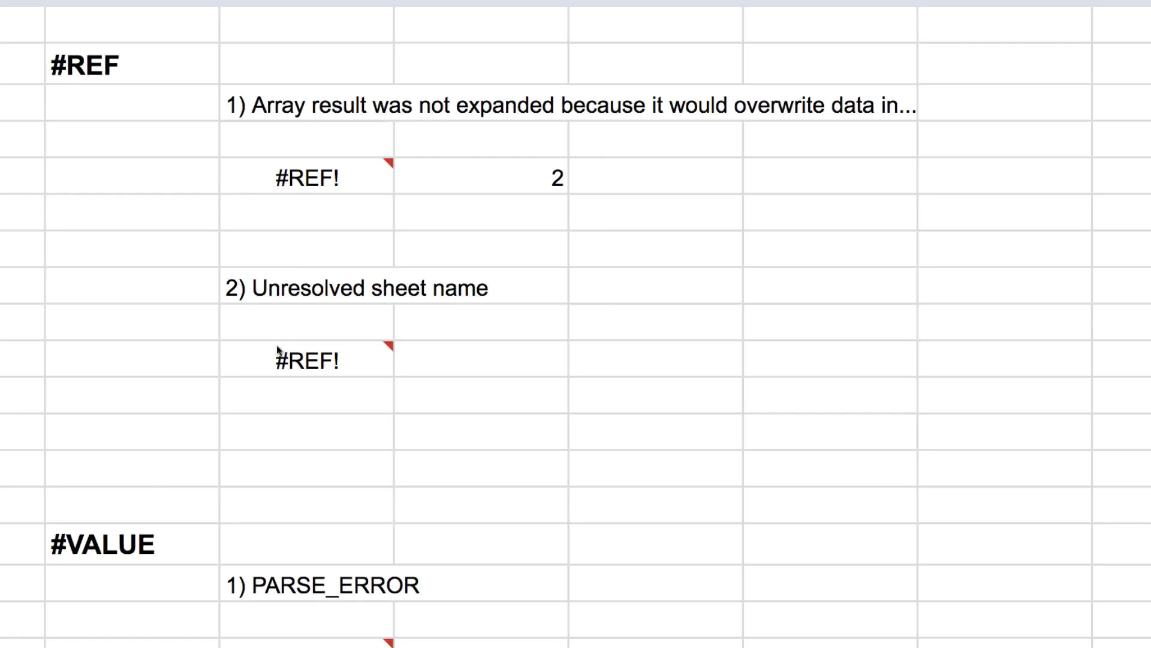
pyautogui.moveTo(259, 360)
pyautogui.scroll(-7, 164, 249)
pyautogui.scroll(-6, 164, 244)
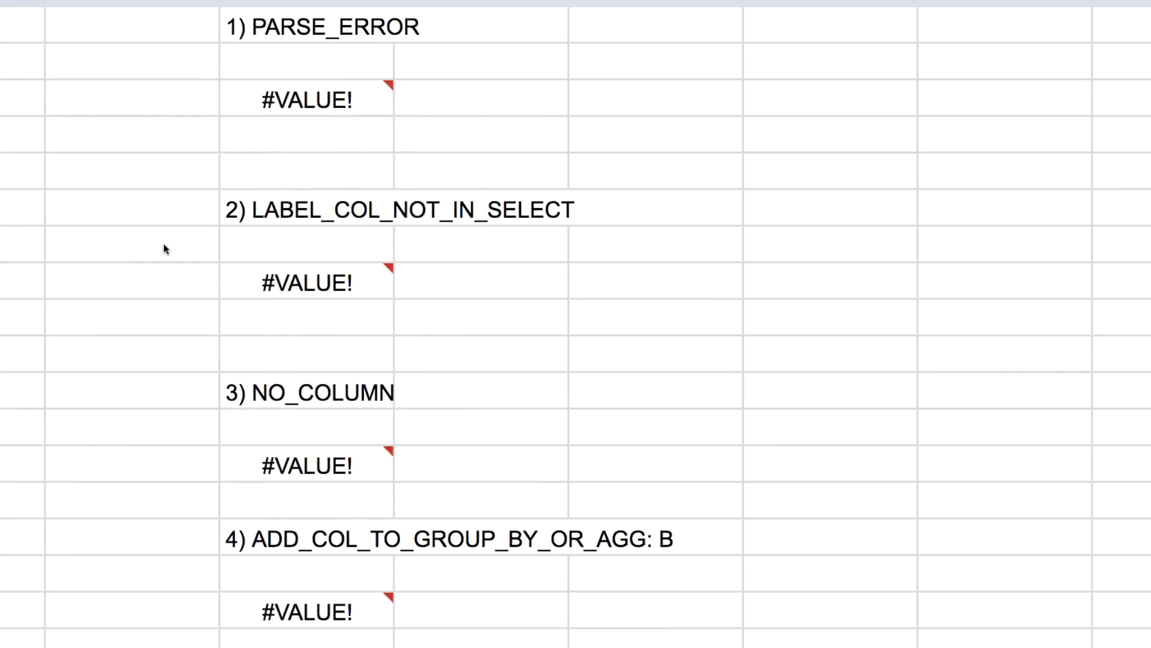
pyautogui.scroll(3, 177, 383)
pyautogui.scroll(5, 178, 386)
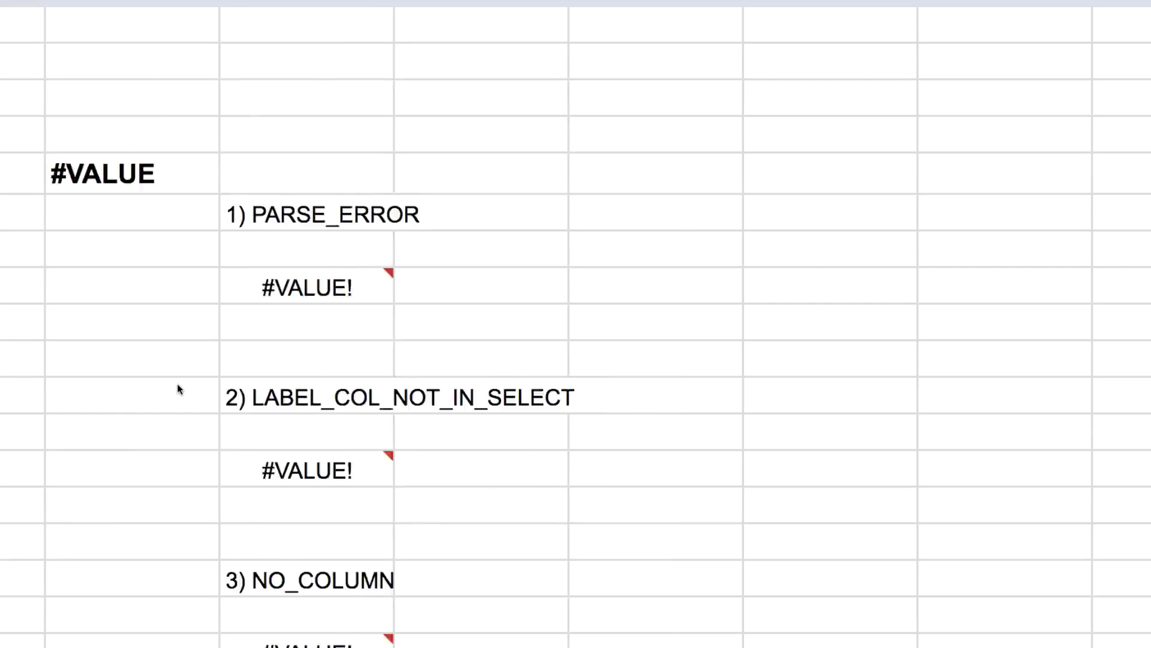
pyautogui.scroll(6, 277, 300)
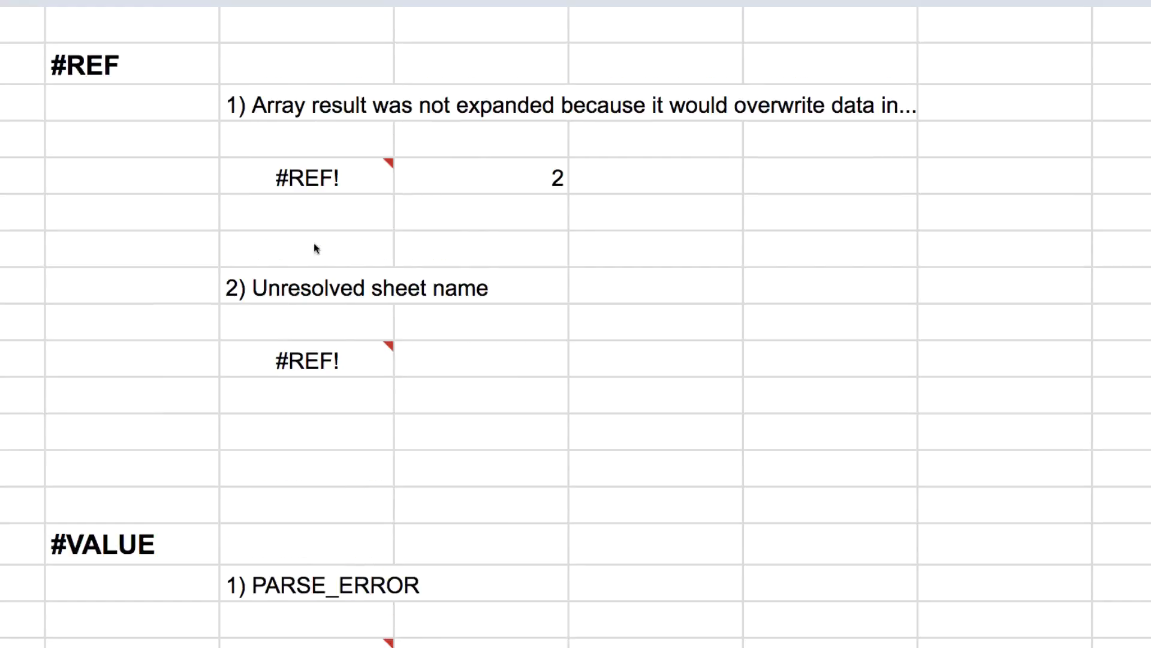